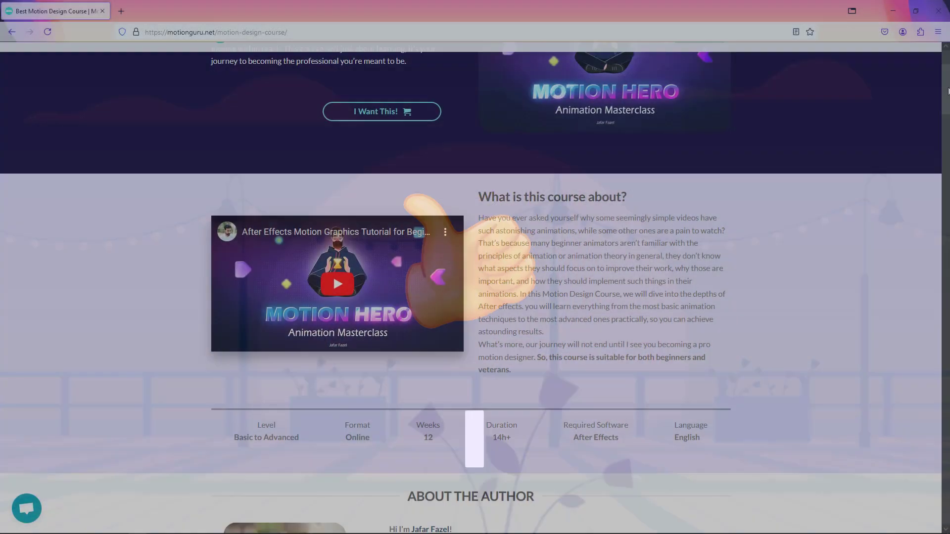
Look through the Motion Design Course page and its weekly curriculum down to the character rigging and animation weeks.
scroll(474, 287, "down", 10)
scroll(937, 229, "down", 20)
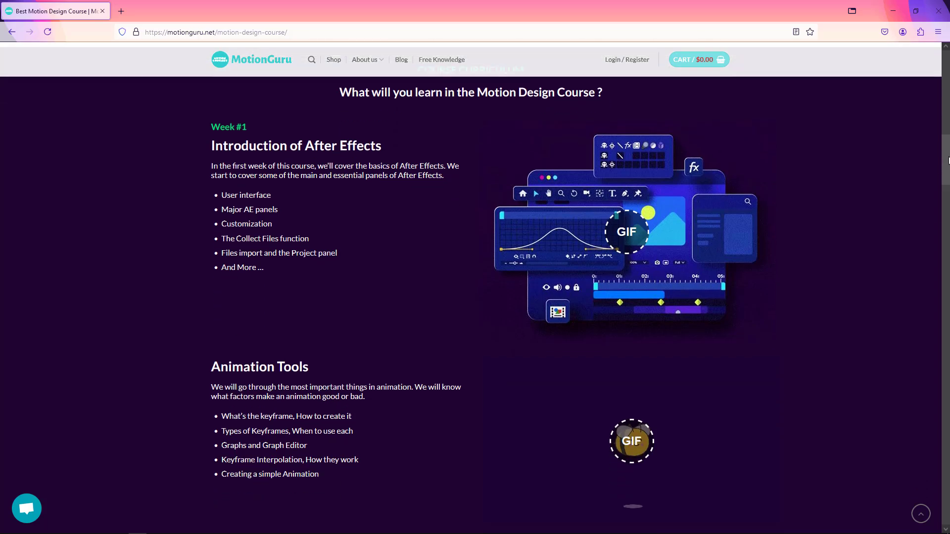
left_click_drag(932, 268, 918, 372)
scroll(918, 376, "down", 2)
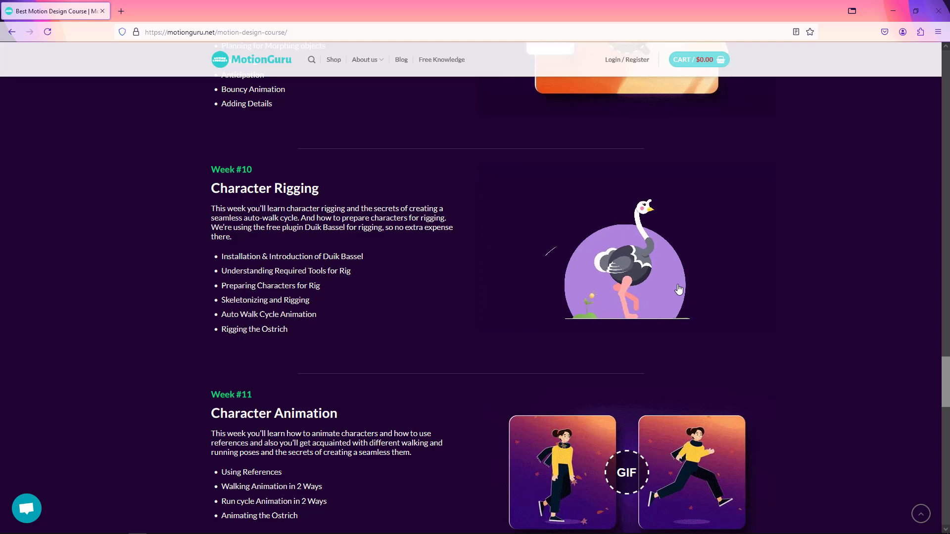
scroll(678, 290, "down", 3)
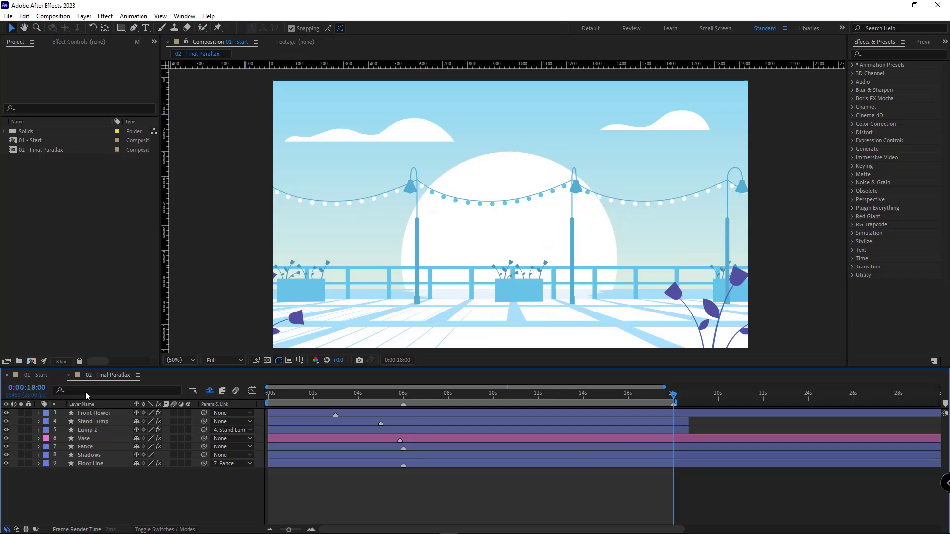
In After Effects, compare the 01 - Start composition with 02 - Final Parallax, ending on 01 - Start.
left_click(36, 375)
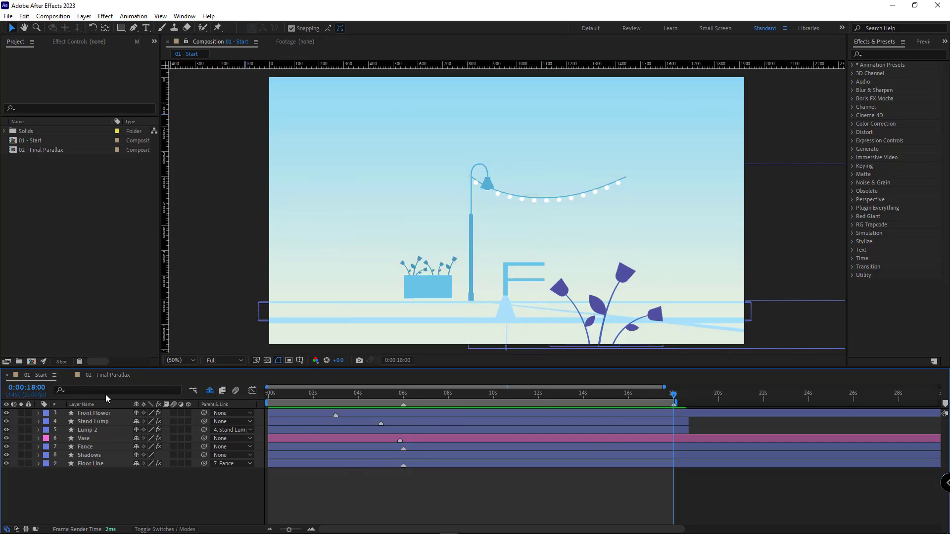
left_click(107, 375)
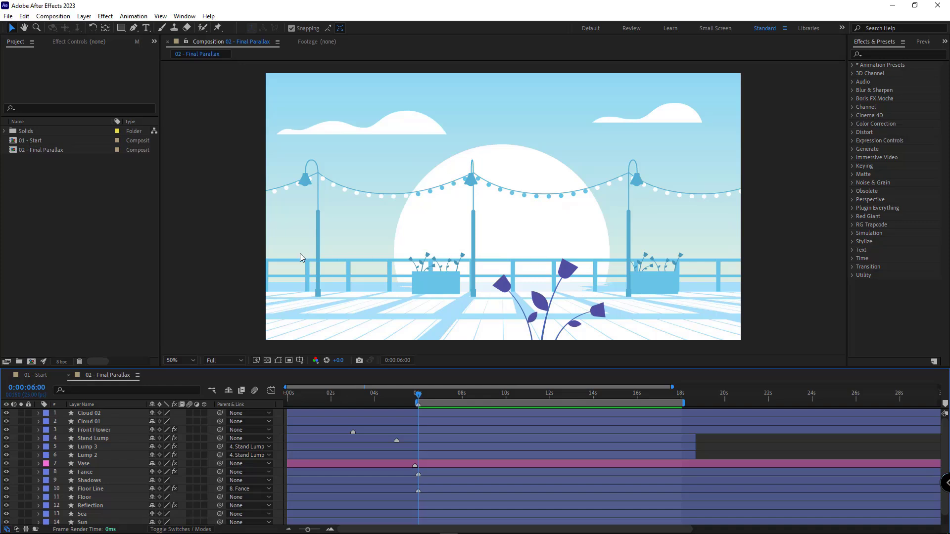
left_click(33, 375)
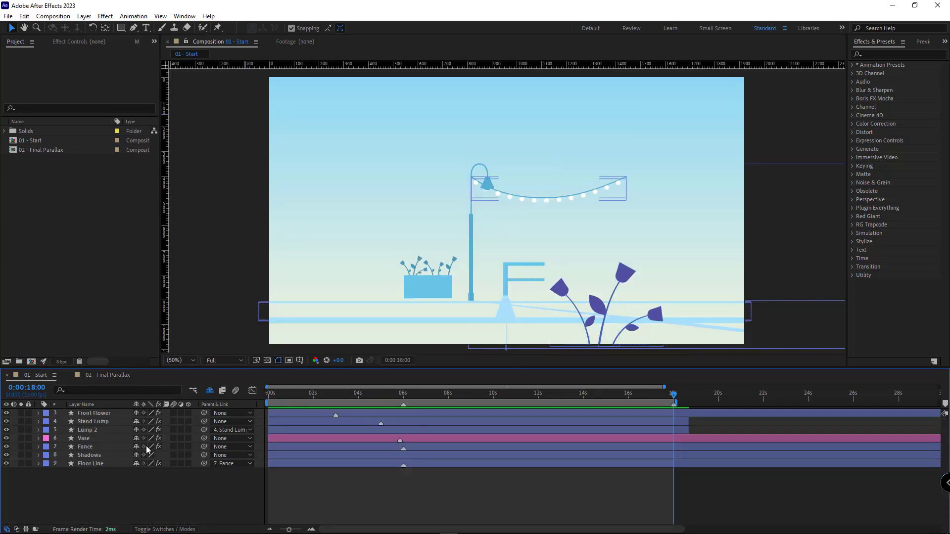
Solo the Fance layer in the 01 - Start composition and select it.
left_click(85, 439)
left_click(88, 447)
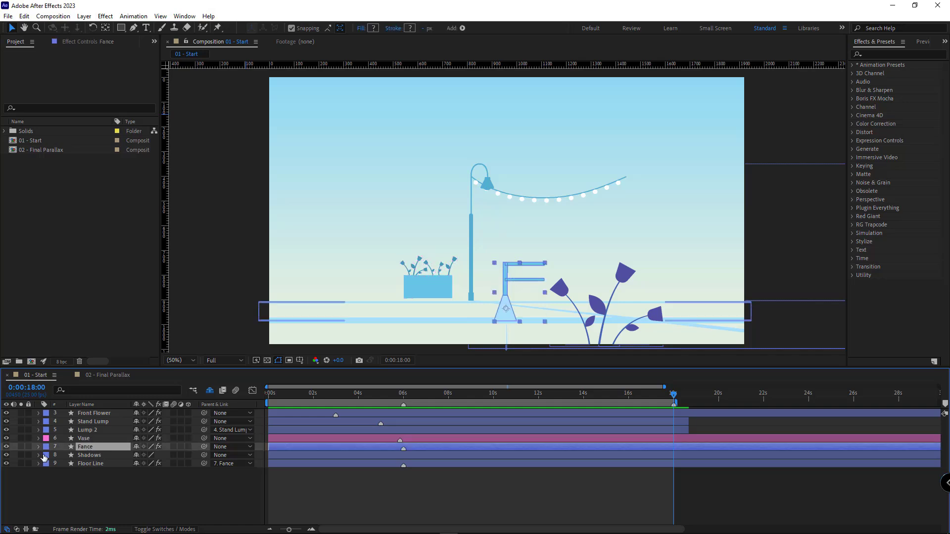
left_click(21, 447)
left_click(408, 515)
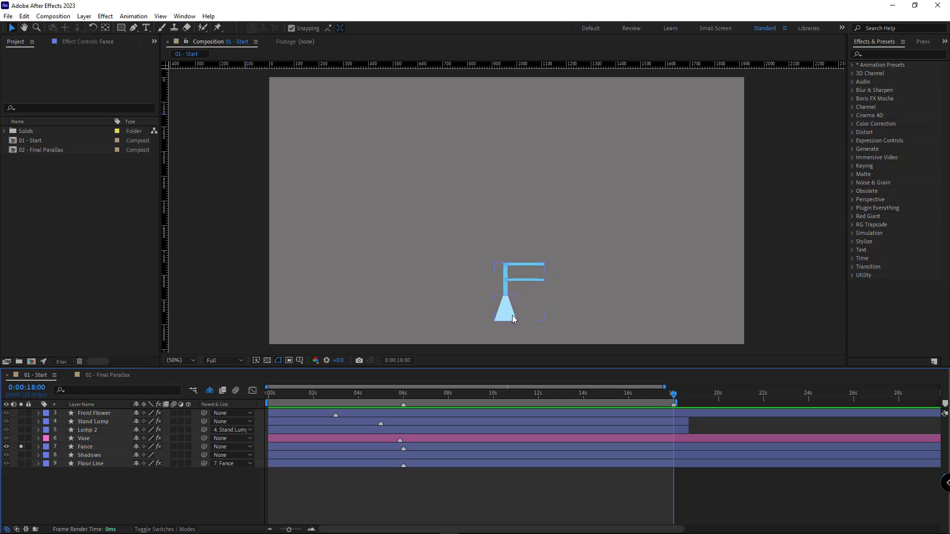
left_click(532, 281)
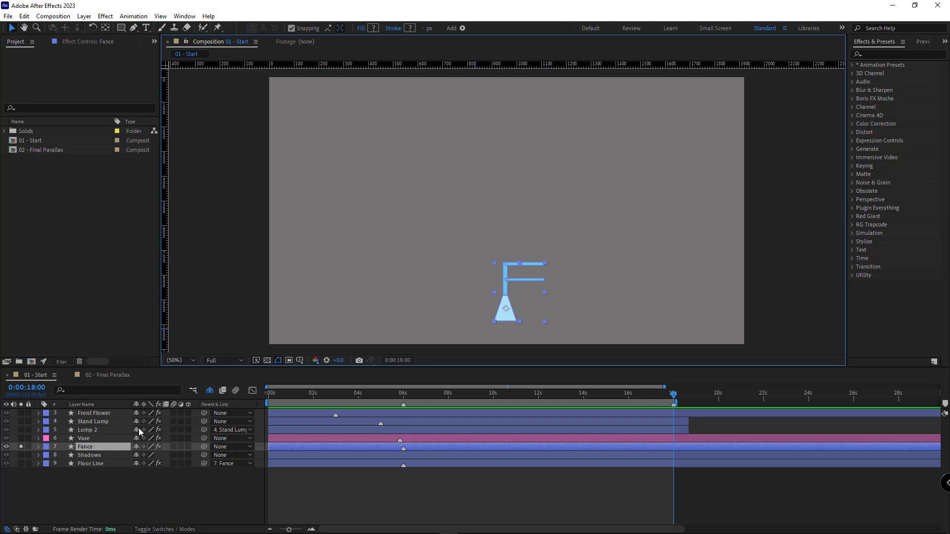
Keyframe the Fance layer's Position at 0:00:00:00 with the value 1942.5, 934.5, beyond the frame's right edge.
key("p")
left_click_drag(277, 396, 168, 425)
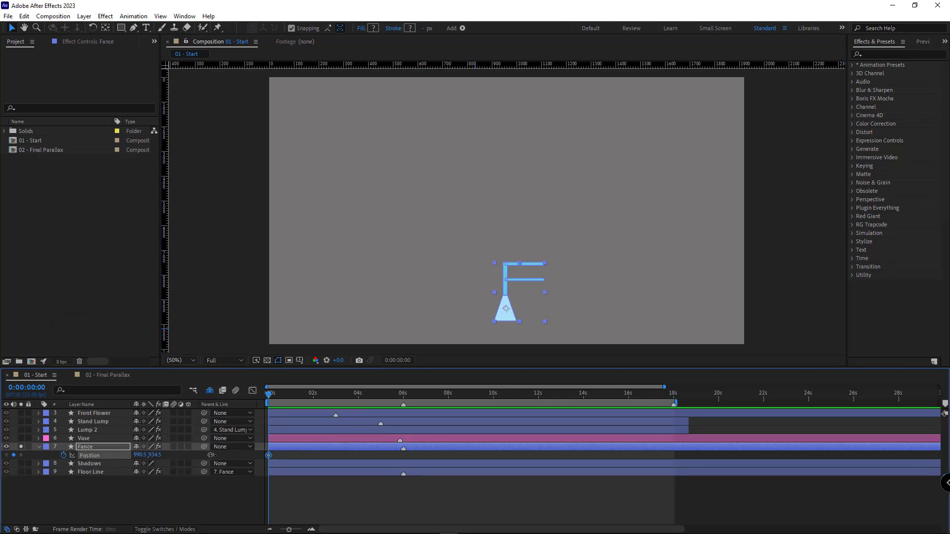
left_click_drag(211, 455, 635, 464)
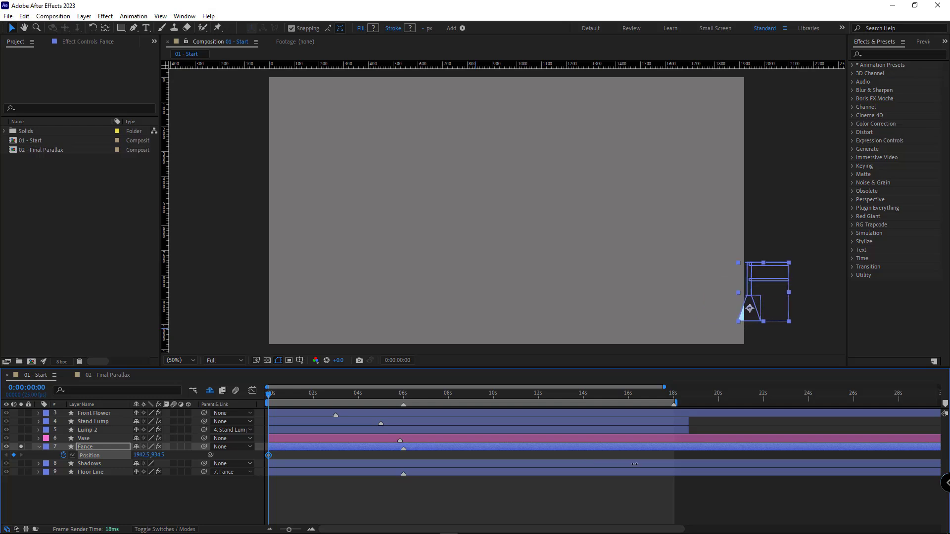
Hide Shape 1 in the Fance layer's contents, leaving the other fence shapes on.
left_click(39, 446)
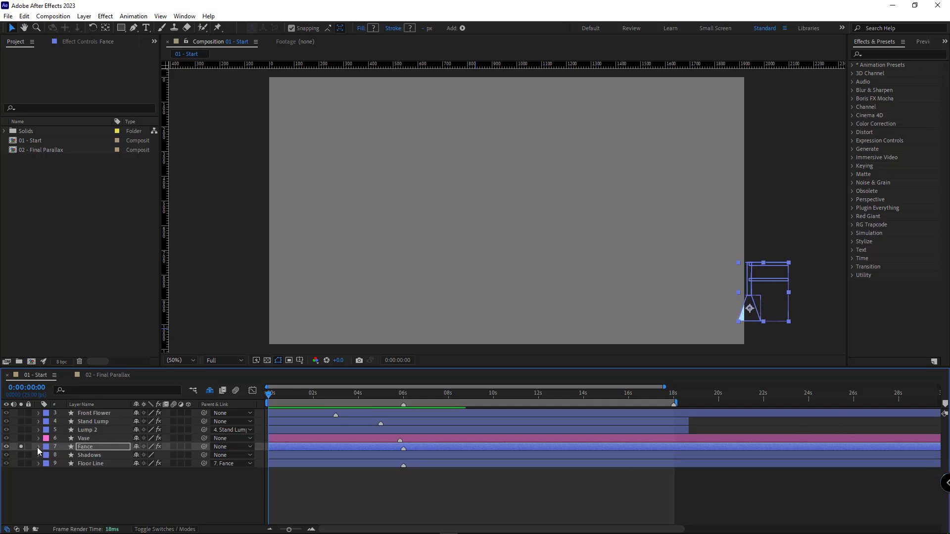
left_click(39, 446)
left_click(46, 471)
left_click(47, 455)
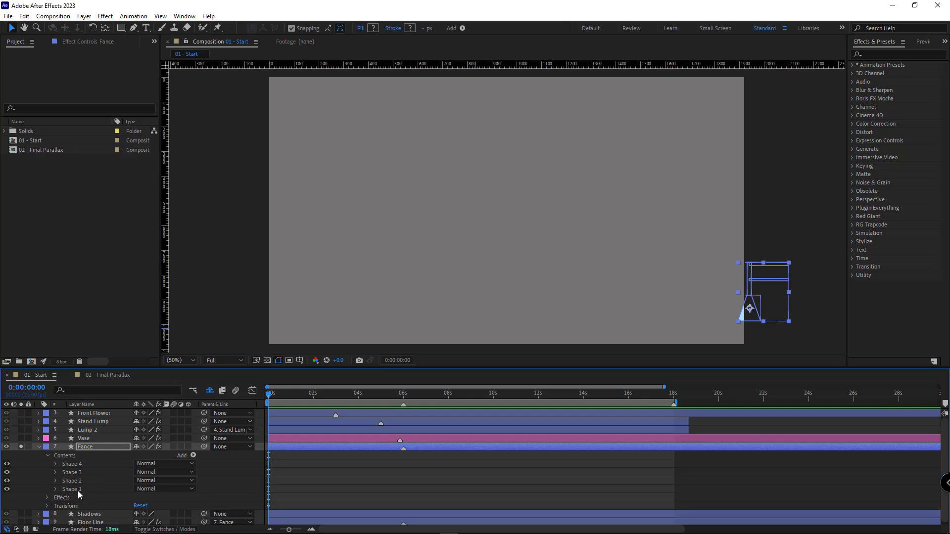
left_click(78, 491)
left_click(7, 488)
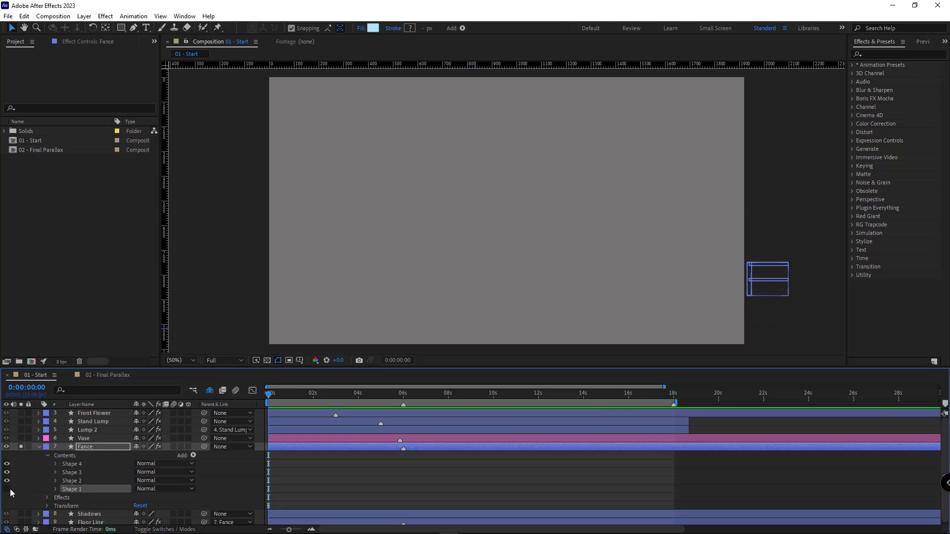
left_click(40, 447)
Keyframe the Fance layer's Position at 0:00:06:00 as -166.5, 934.5, beyond the frame's left edge.
key("p")
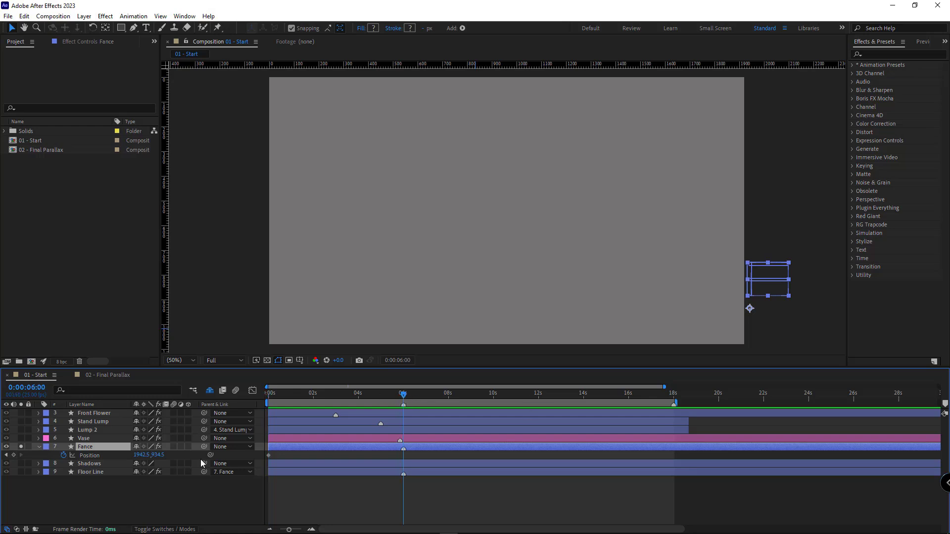
left_click_drag(143, 456, 120, 455)
left_click(331, 448)
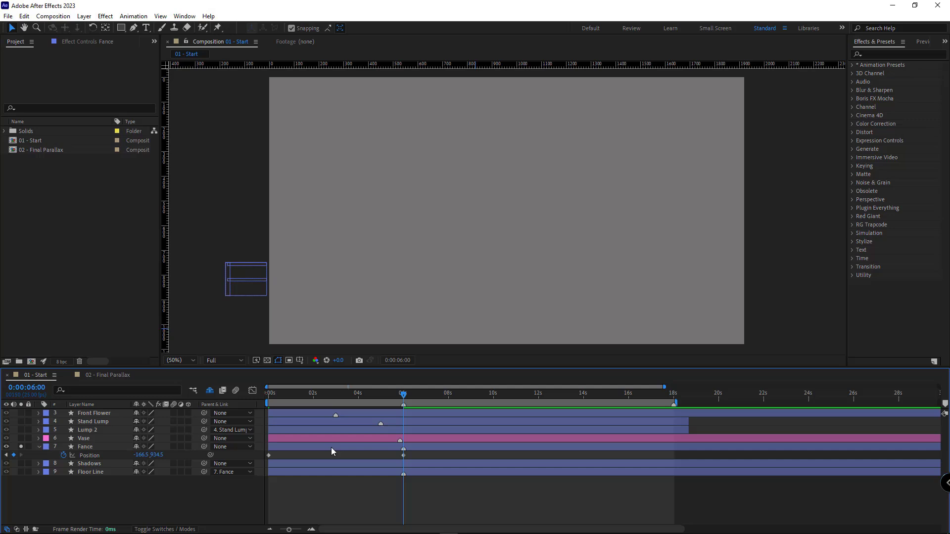
Show the title/action safe guides and preview the fence's movement from the start of the timeline.
left_click(300, 361)
left_click(319, 371)
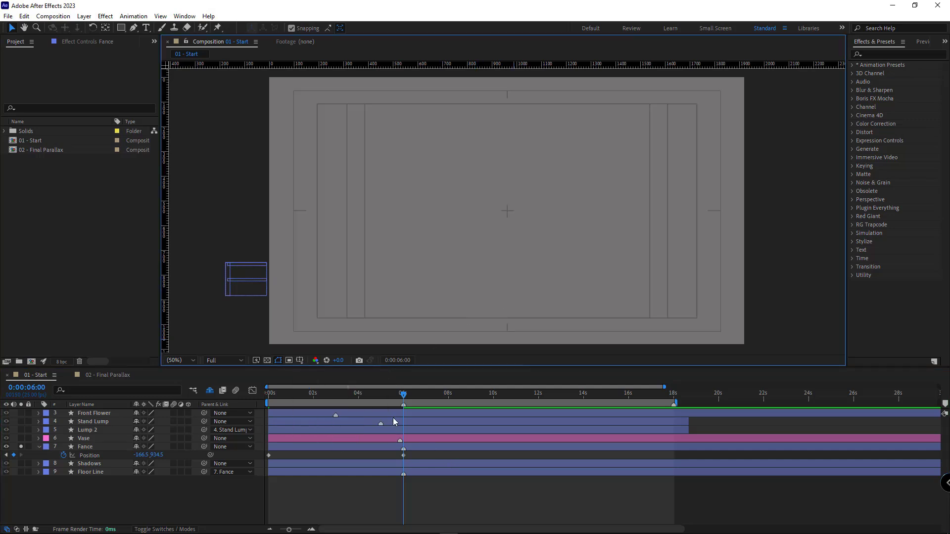
left_click_drag(392, 394, 168, 396)
key("space")
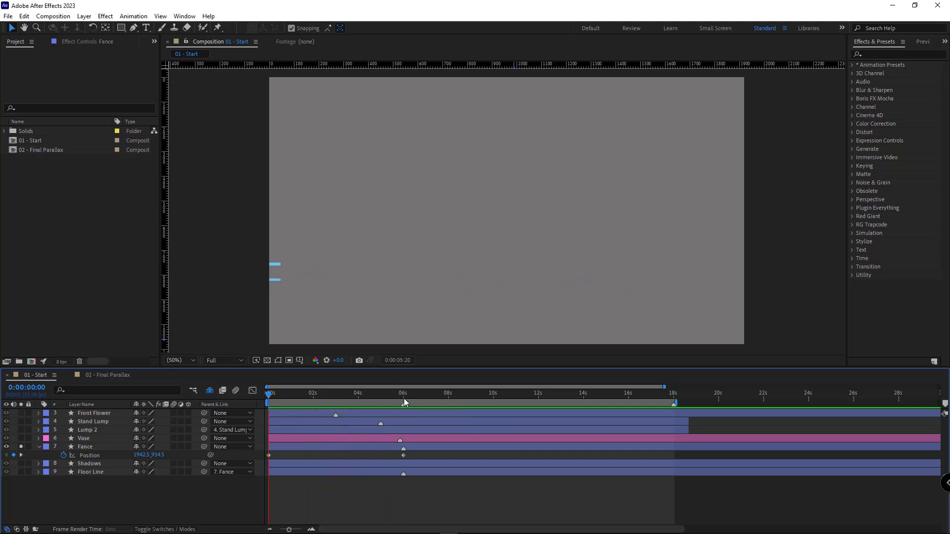
Move the playhead to 0:00:03:06 and apply the Time category's Echo effect to the Fance layer.
left_click_drag(403, 398, 306, 404)
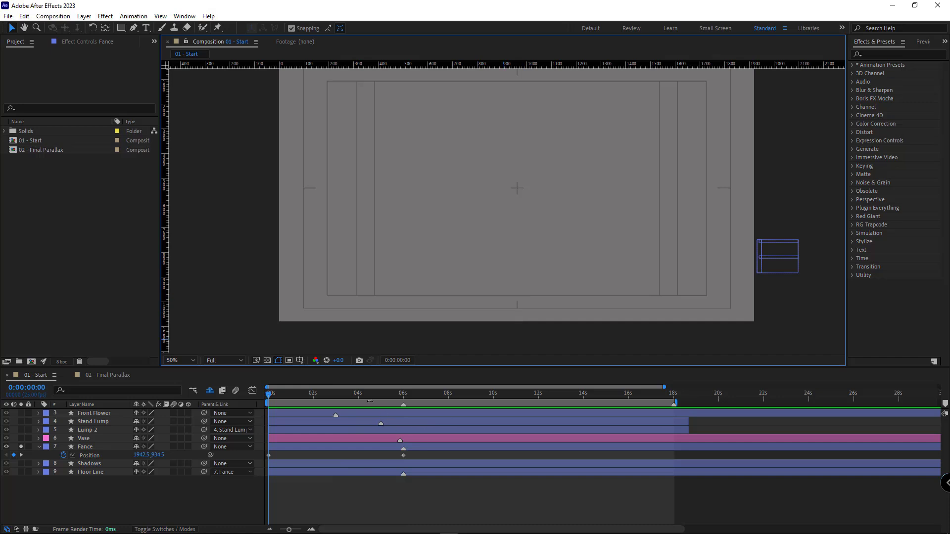
left_click_drag(370, 402, 343, 402)
left_click(106, 447)
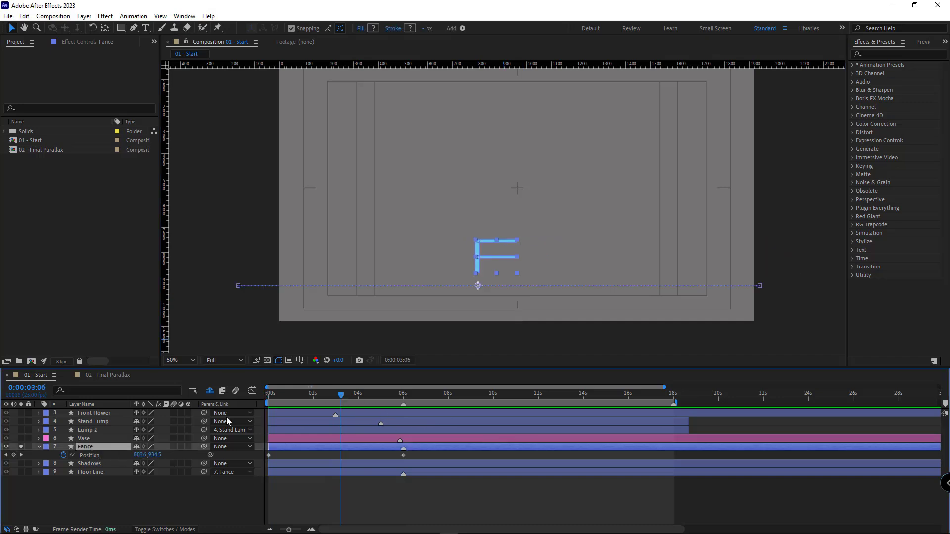
left_click(875, 55)
type("echo")
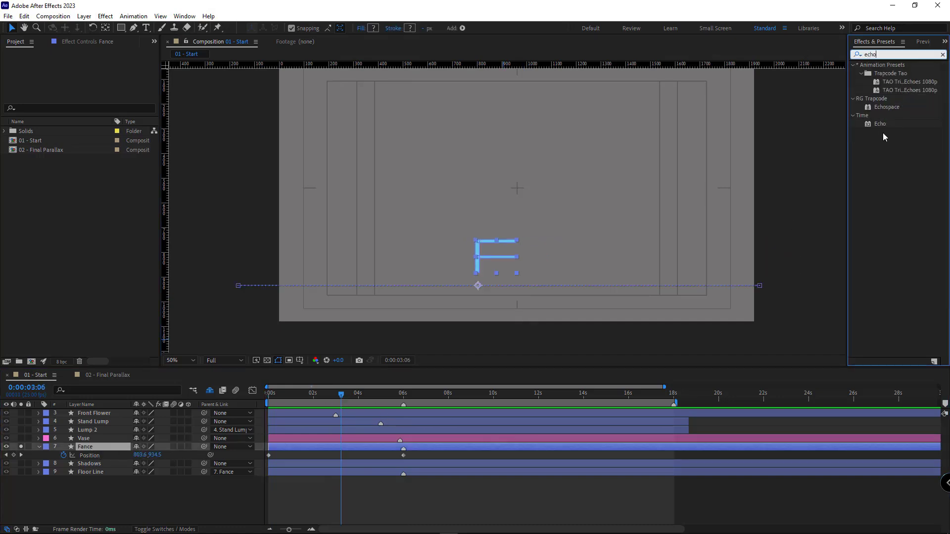
left_click_drag(880, 124, 491, 260)
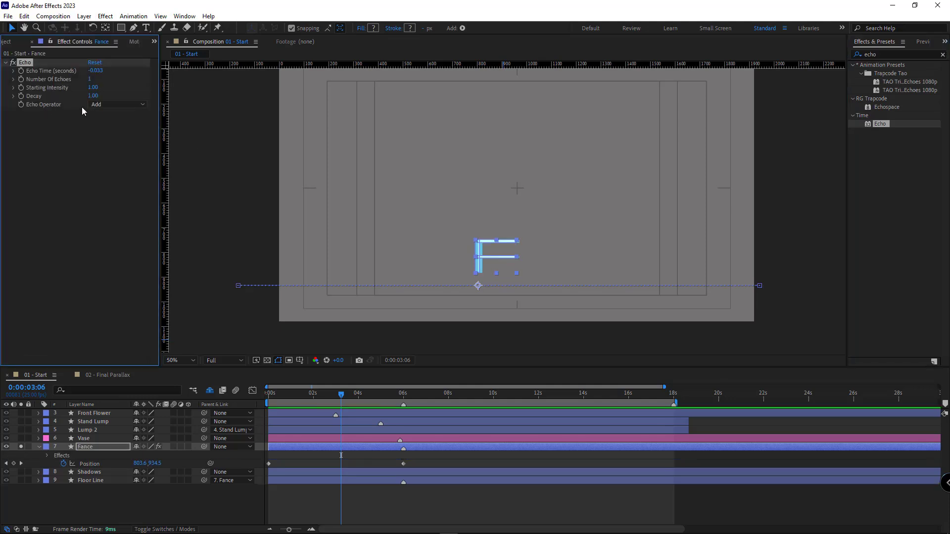
Set the fence's Echo Operator to Maximum and Number Of Echoes to 50.
left_click(101, 106)
left_click(124, 125)
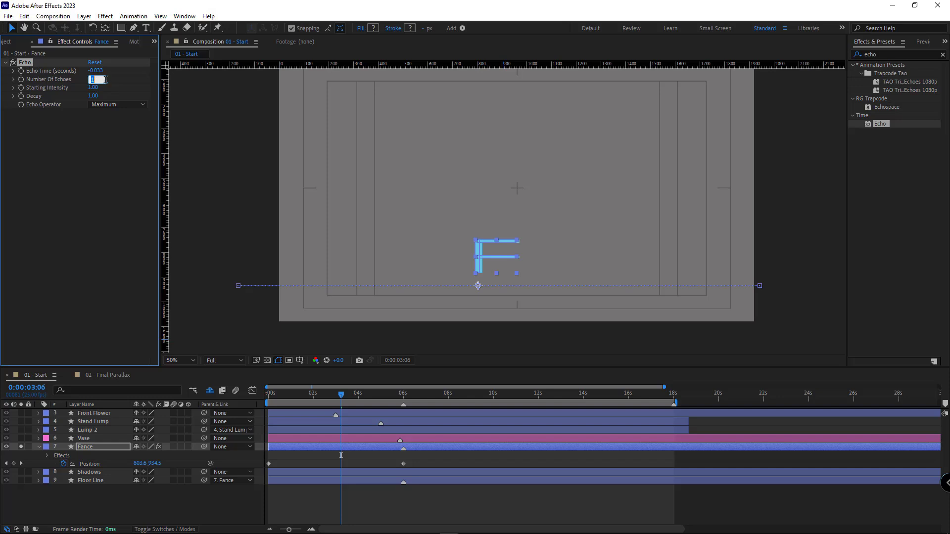
key("Return")
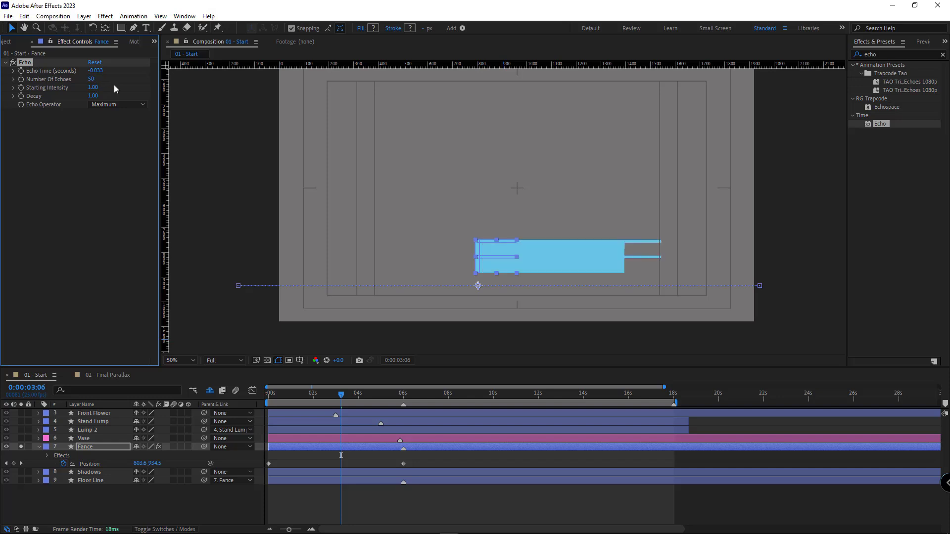
Set the Echo Time to -0.470 seconds so the repeated fence pieces join without gaps.
left_click_drag(96, 71, 73, 71)
scroll(522, 233, "up", 2)
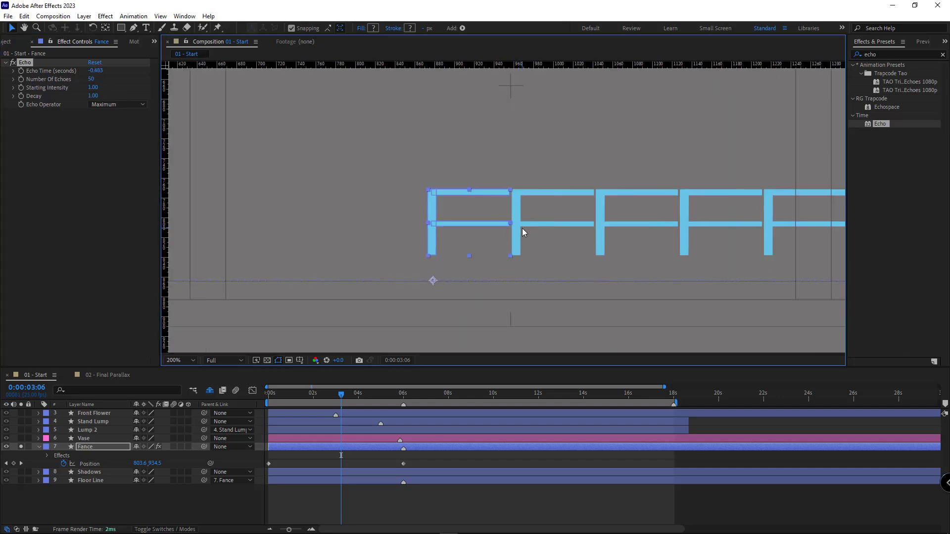
scroll(524, 232, "up", 2)
left_click(97, 70)
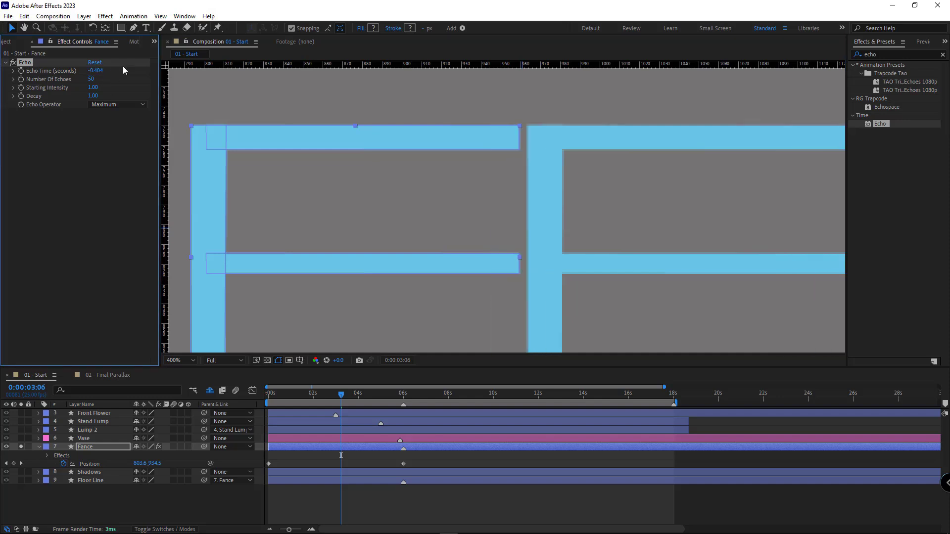
type("-0.48")
key("Return")
key("Return")
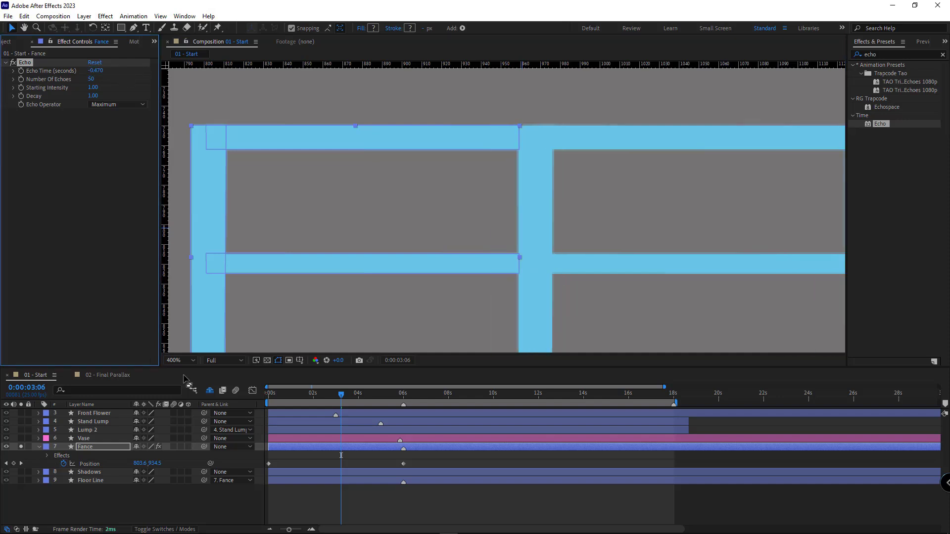
left_click(213, 497)
Preview the echoed fence from the start and again from the six-second marker onward.
scroll(539, 290, "down", 3)
left_click_drag(322, 392, 265, 393)
key("space")
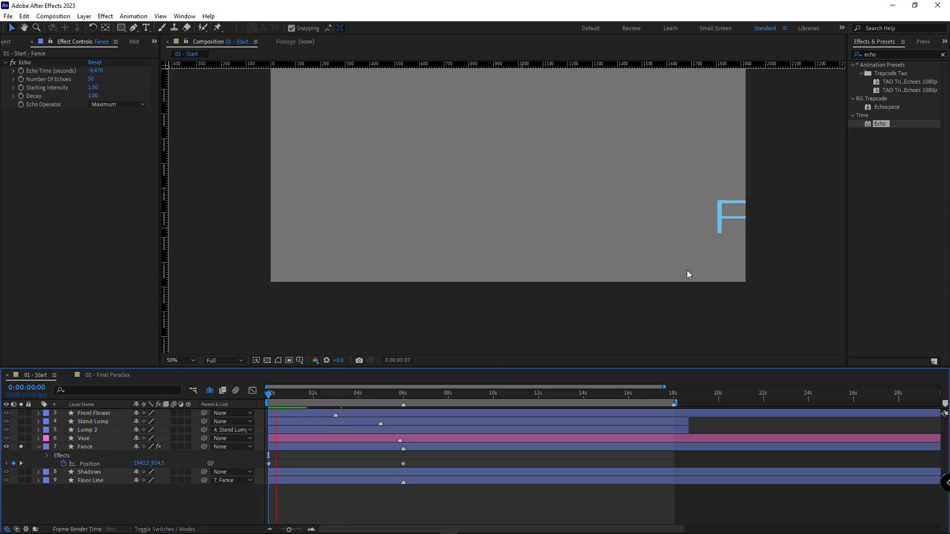
left_click(404, 399)
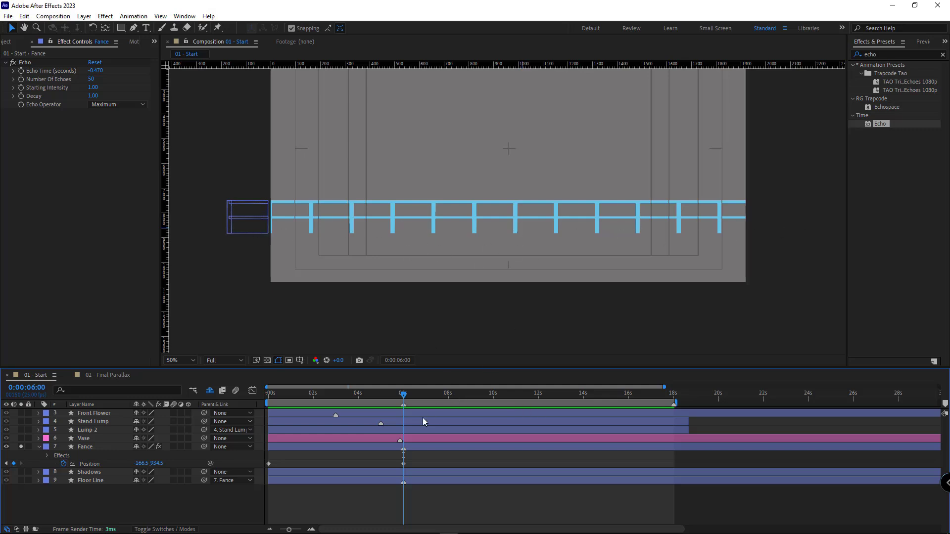
key("space")
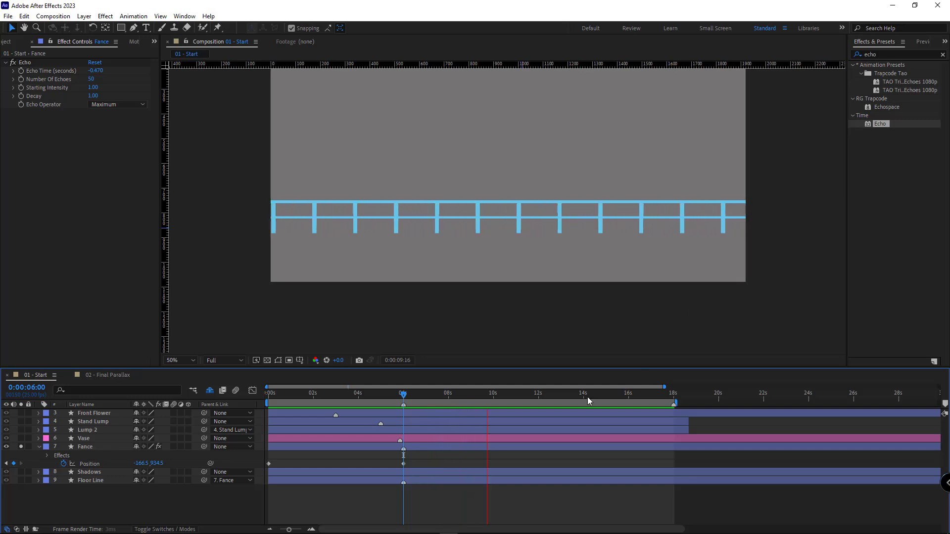
left_click(402, 394)
left_click(404, 394)
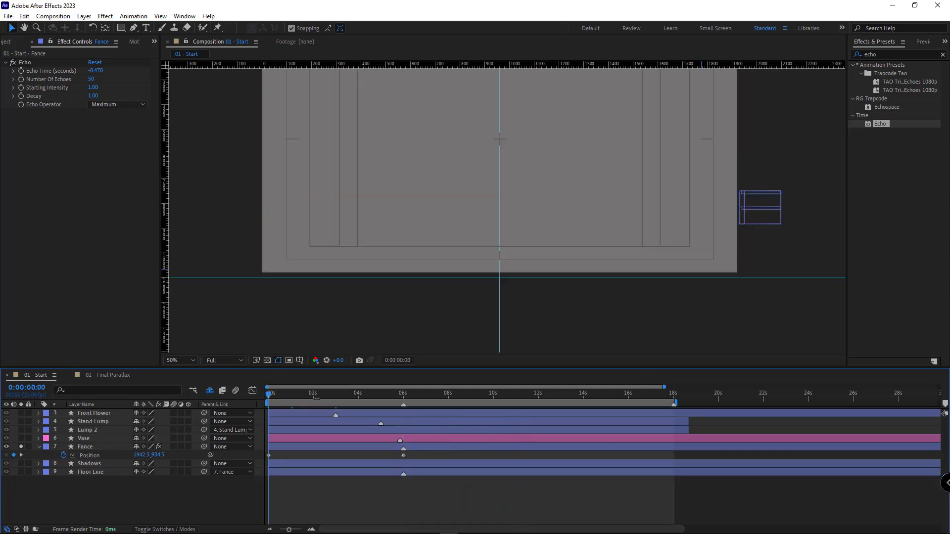
At 0:00:03:00, move the Fance path's starting point farther right until the layer's anchor meets the vertical centre guide, about X 961.
left_click_drag(270, 398, 343, 410)
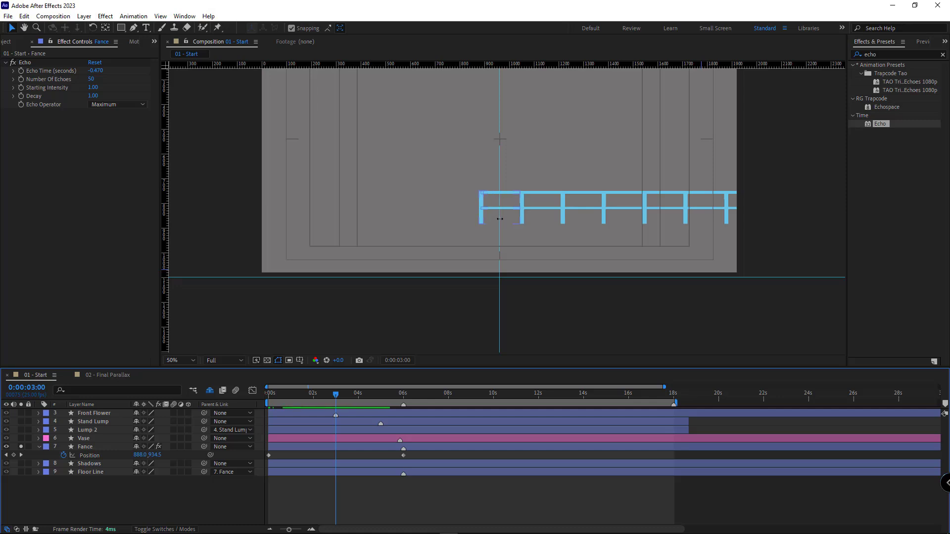
left_click(386, 448)
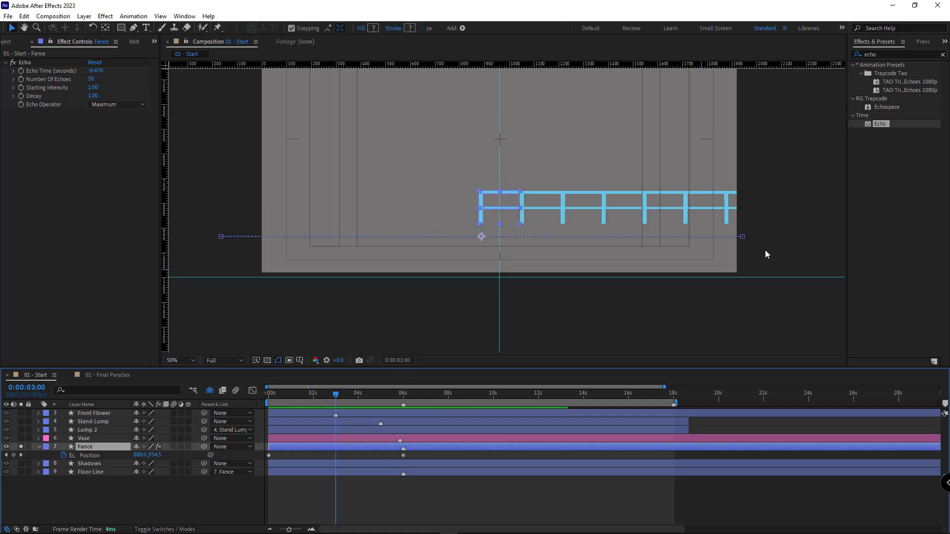
left_click_drag(742, 242, 779, 241)
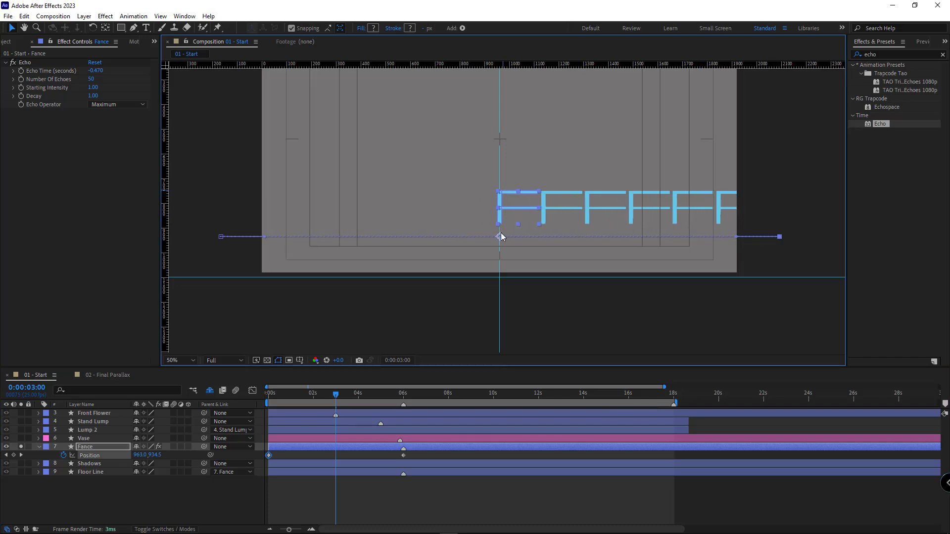
left_click(476, 326)
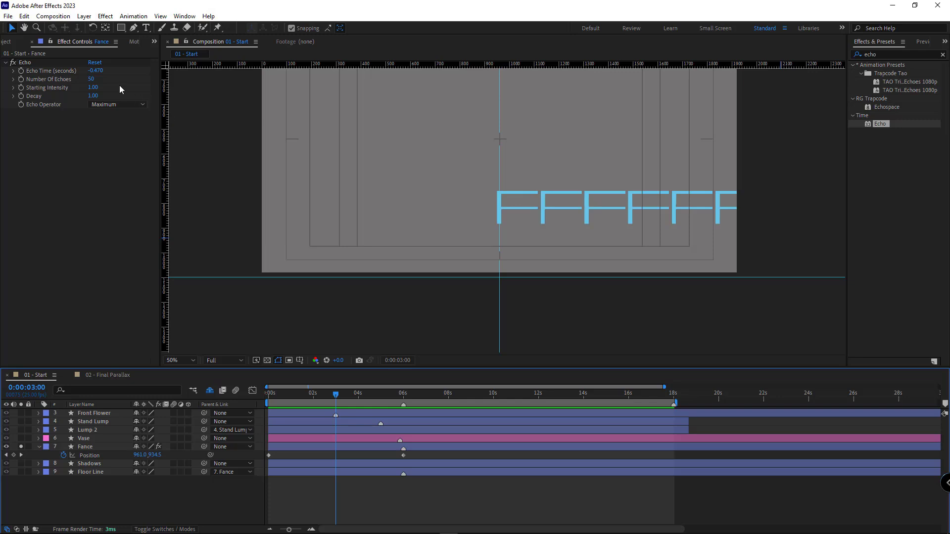
Set the fence's Echo Time to -0.440 seconds so neighbouring fence pieces join at the posts.
scroll(344, 212, "up", 4)
left_click_drag(104, 73, 104, 72)
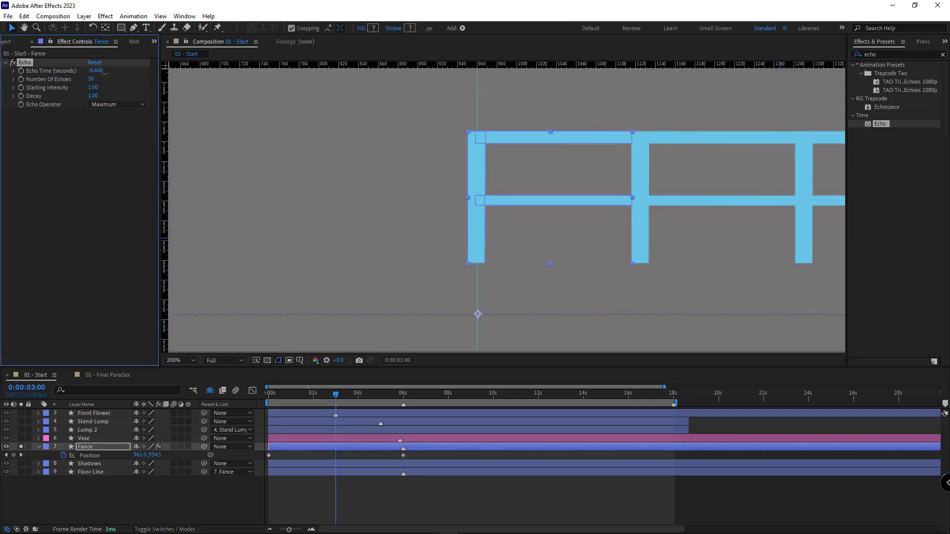
left_click(352, 194)
Preview the joined fence from 0:00:06:00 and return the time to that marker.
scroll(533, 271, "down", 6)
left_click_drag(295, 395, 407, 415)
key("space")
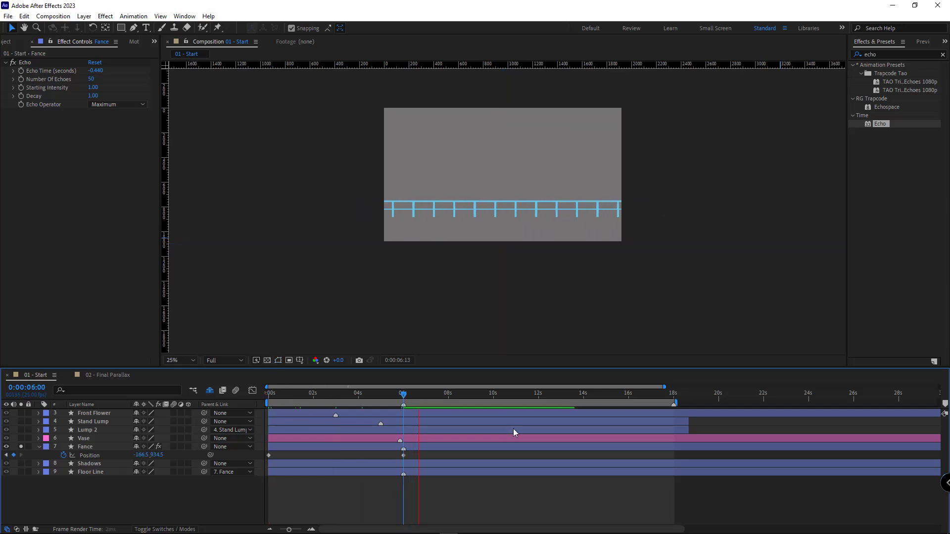
key("space")
left_click_drag(465, 400, 403, 403)
key("period")
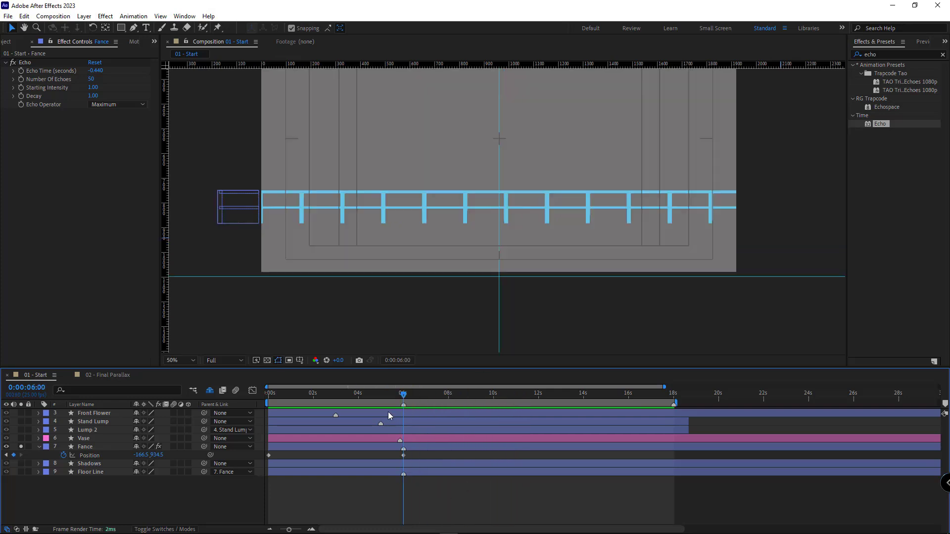
At the first frame, expand the Fance layer's contents and make Shape 1 visible.
key("Home")
left_click(39, 447)
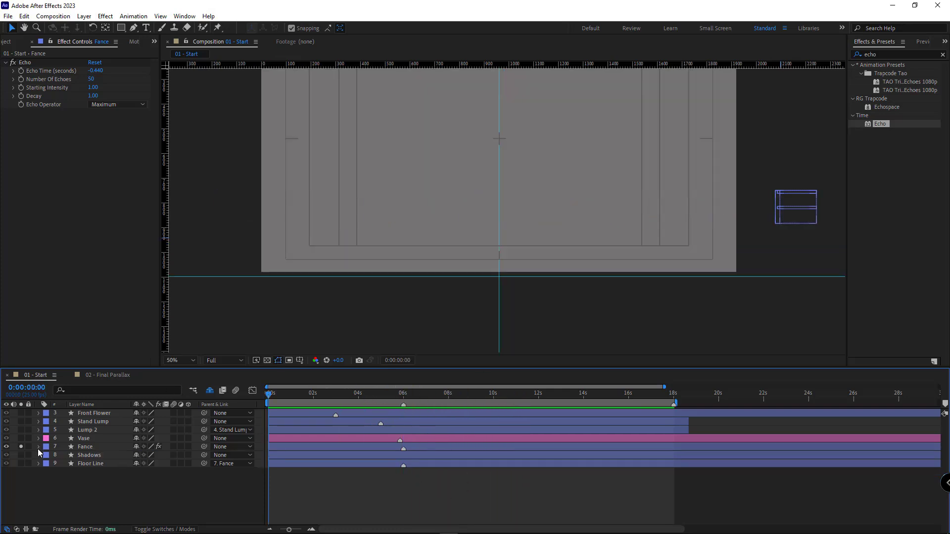
left_click(38, 448)
left_click(46, 471)
left_click(47, 456)
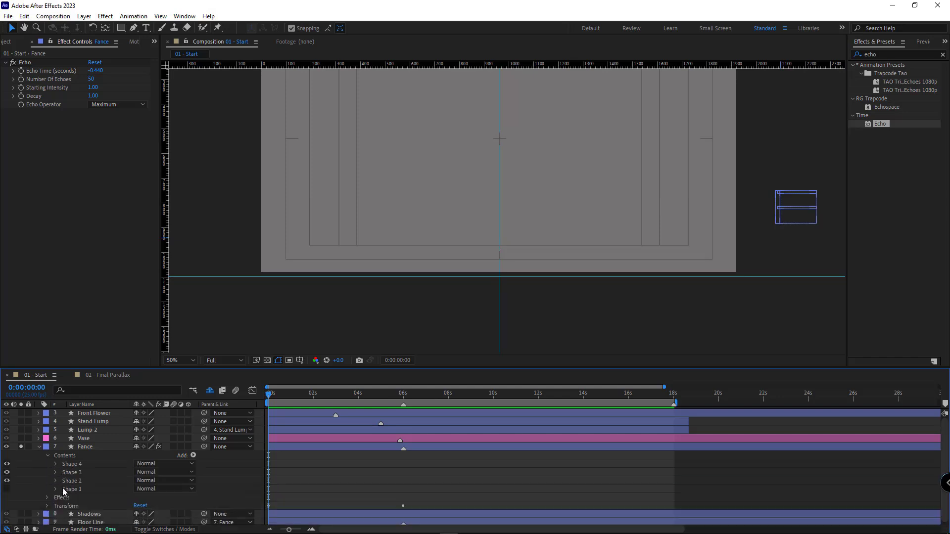
left_click(7, 489)
Set a Path keyframe for Shape 1 at 0:00:00:00 and show only the Fance layer's animated properties.
left_click(55, 490)
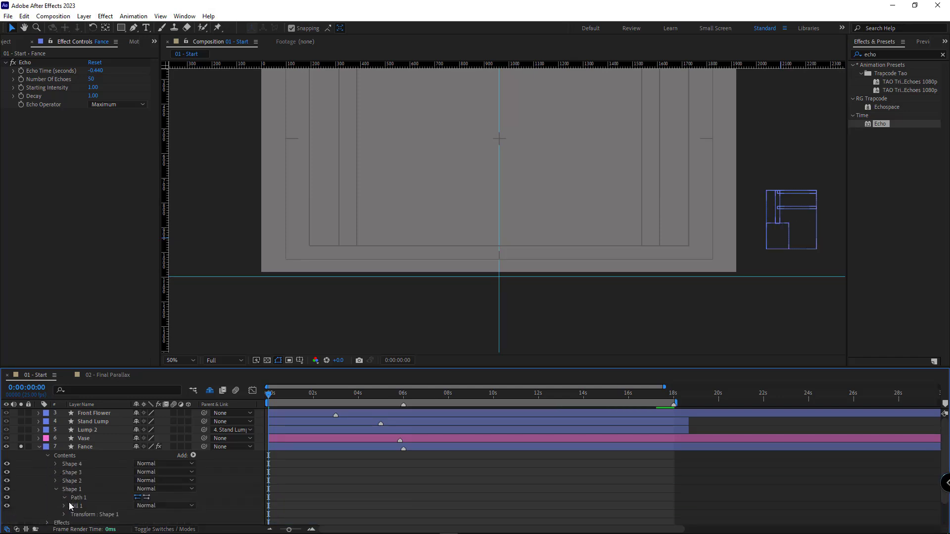
left_click(77, 498)
key("u")
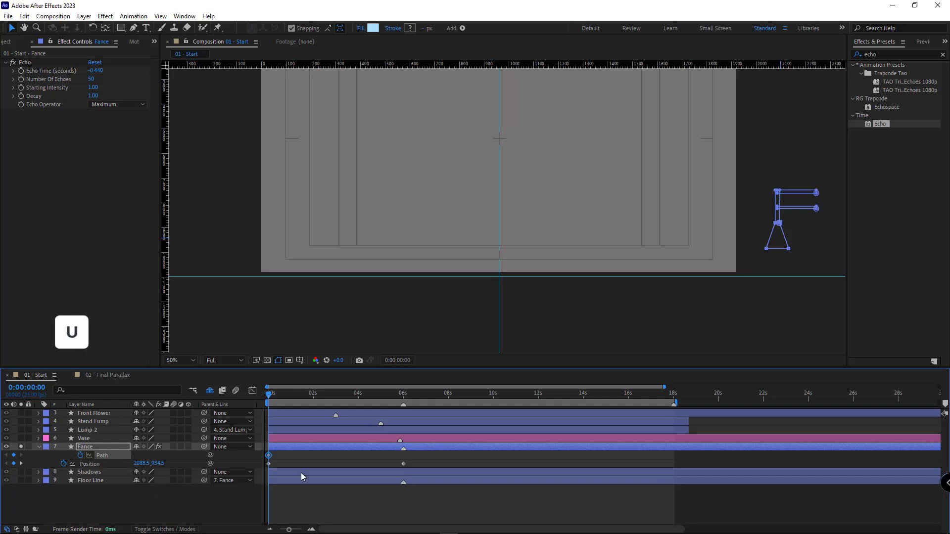
With the Pen tool, move the two bottom points of Shape 1 horizontally right, the outer one to about X 3420.
key("comma")
key("g")
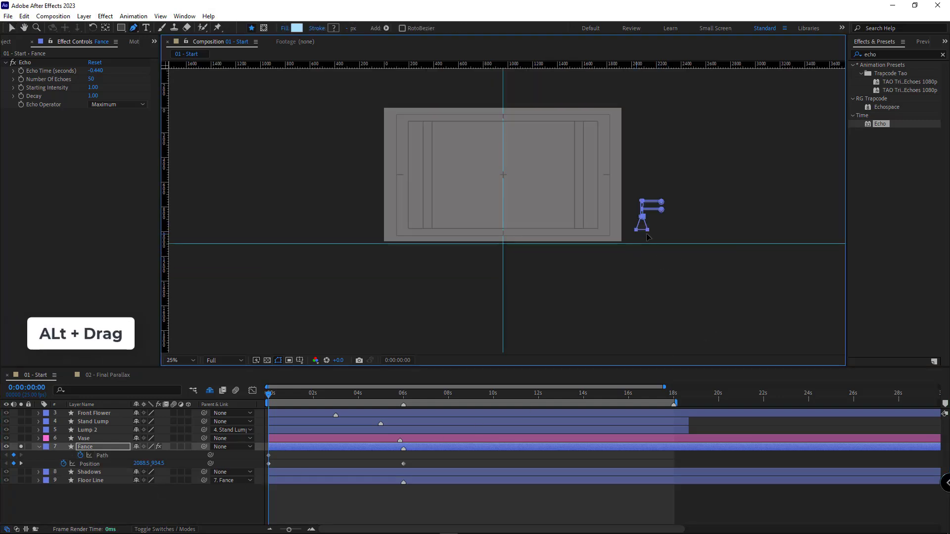
left_click_drag(647, 230, 807, 230)
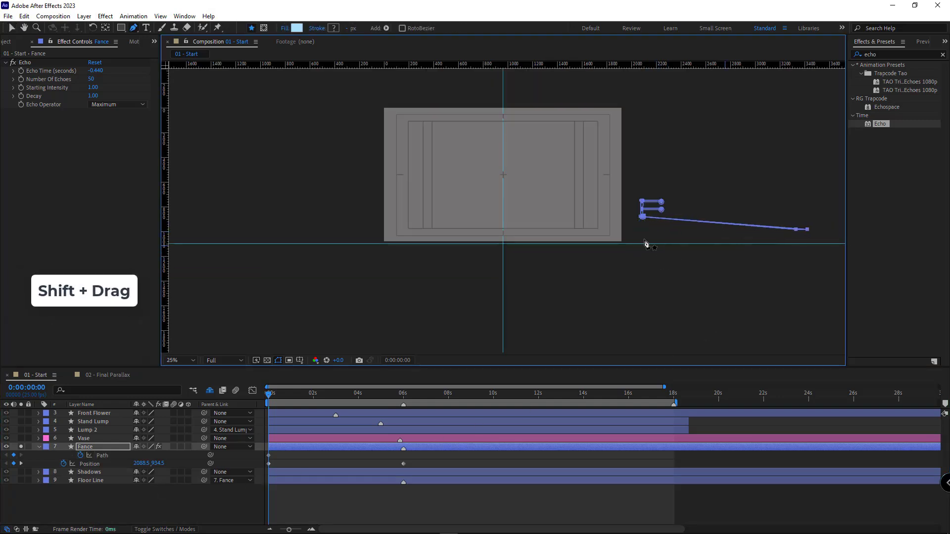
Add a vertical guide at the composition's right edge and set its position to 1920.
left_click_drag(575, 234, 530, 263)
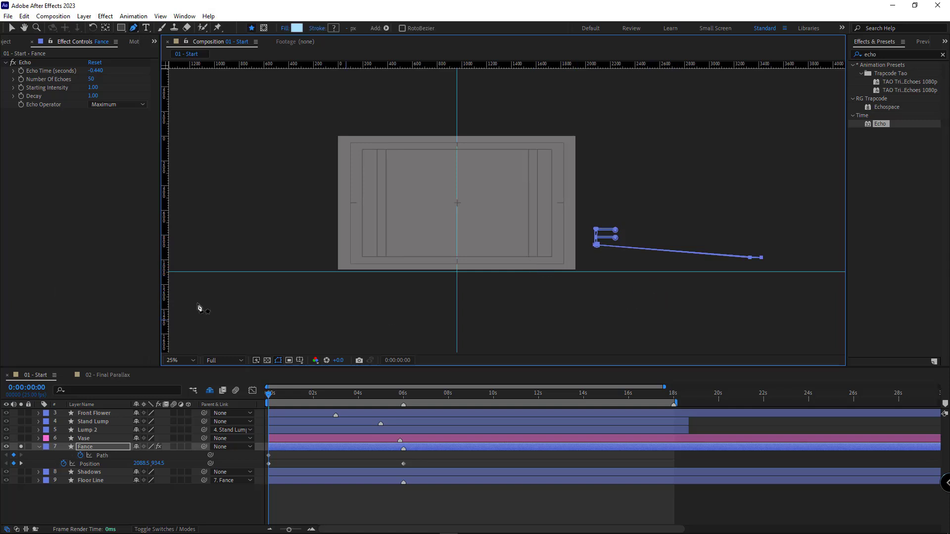
left_click_drag(224, 284, 575, 293)
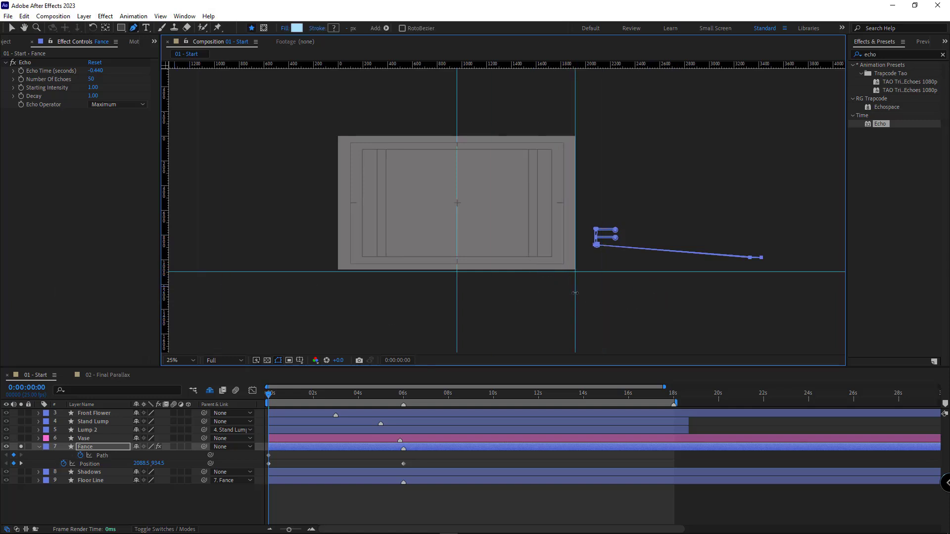
right_click(574, 293)
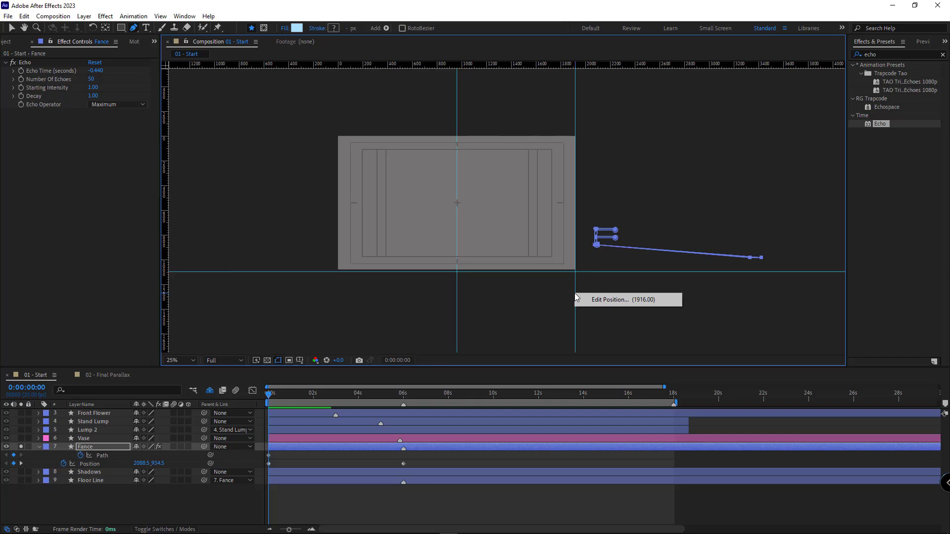
left_click(601, 300)
type("1920")
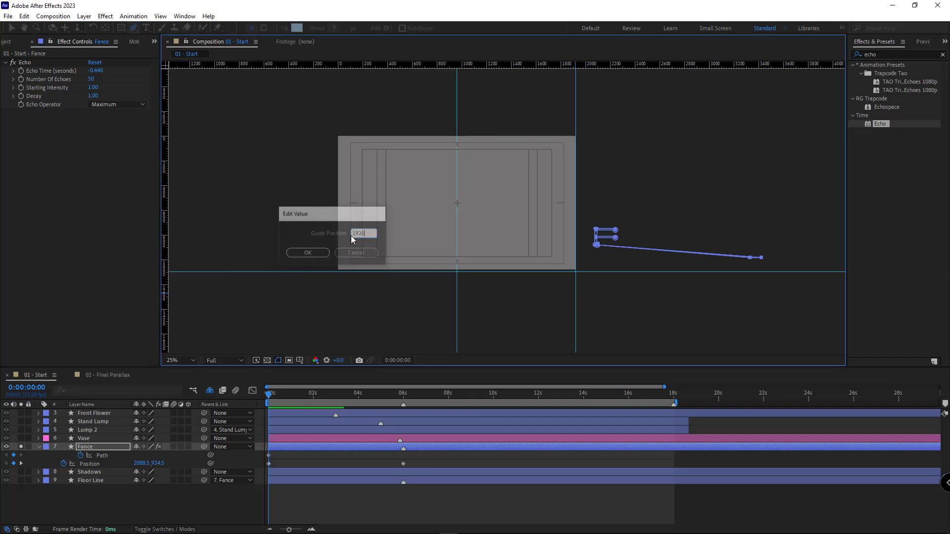
key("Return")
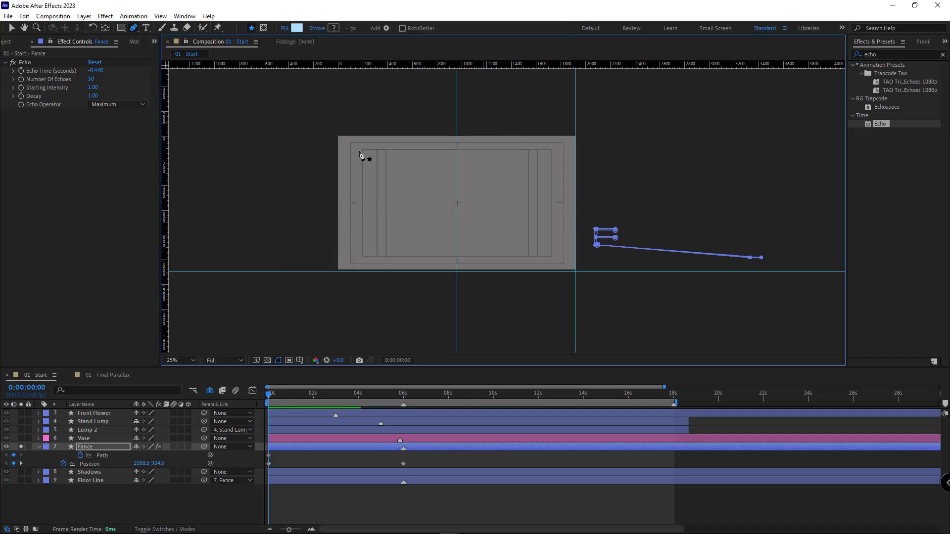
Offset the right-edge guide by 1000 and another 500 pixels, to position 3420, at the shape's outer bottom point.
right_click(577, 216)
left_click(588, 219)
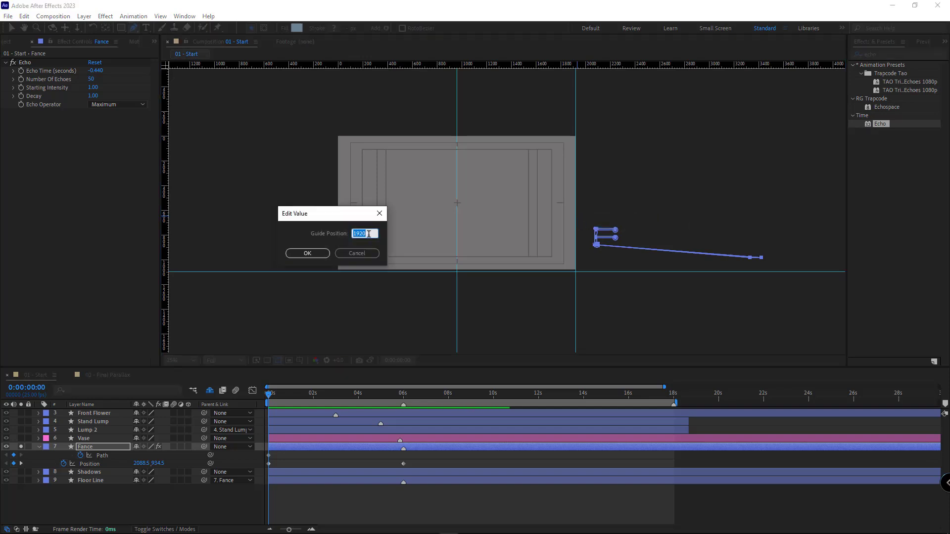
type("+1000")
key("Return")
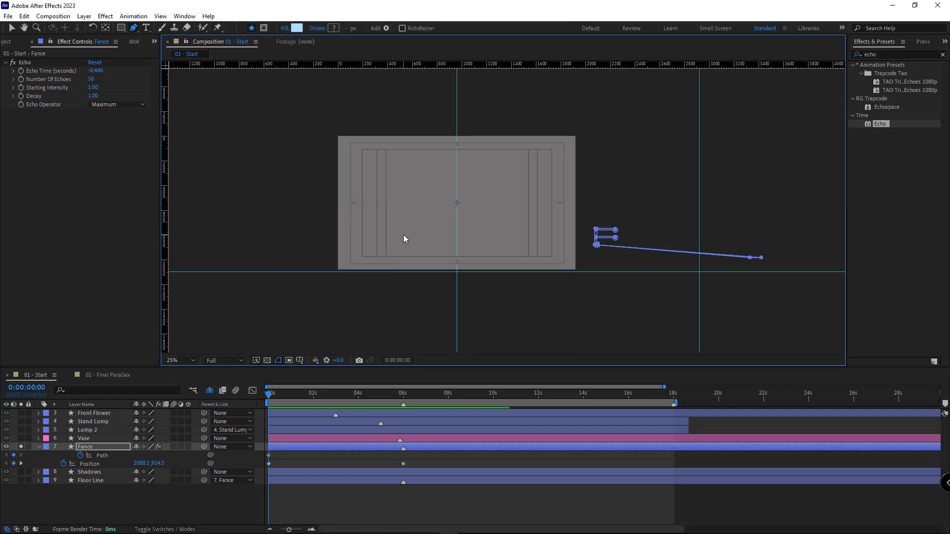
right_click(698, 201)
left_click(717, 205)
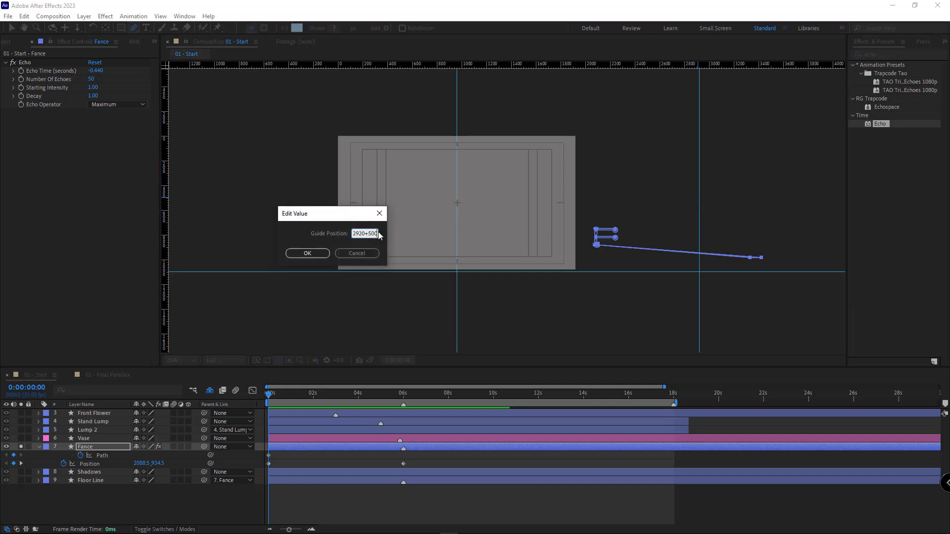
type("+500")
key("Return")
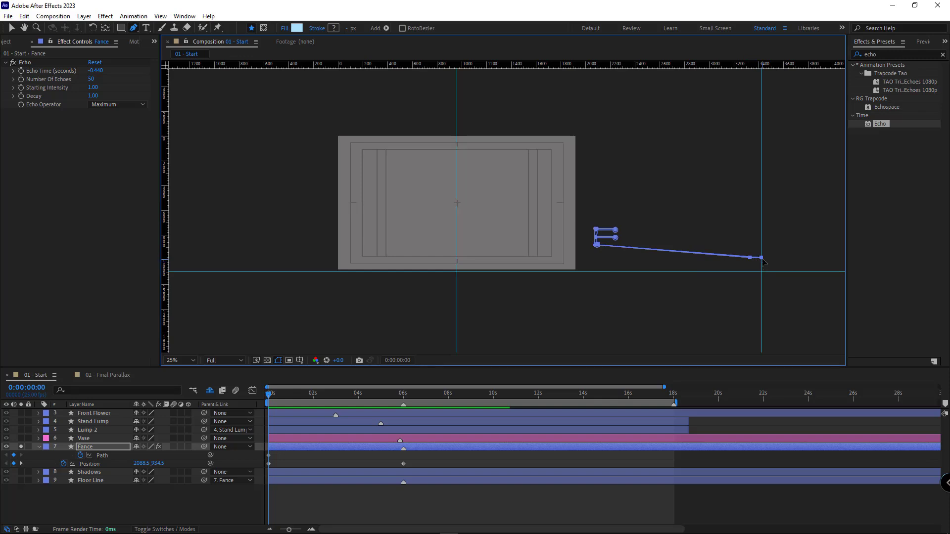
At 0:00:06:00, add a vertical guide at the composition's left edge and set its position to 0.
left_click(404, 396)
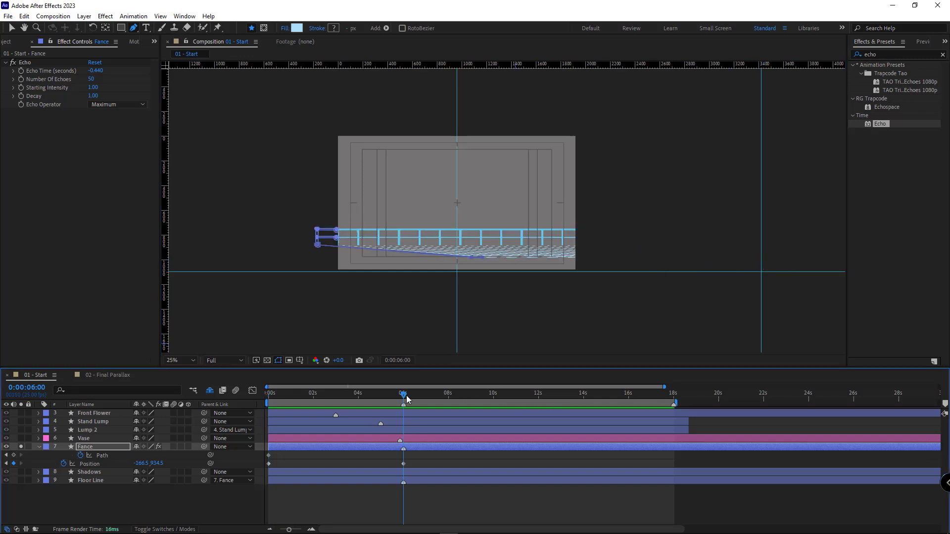
left_click_drag(165, 148, 339, 168)
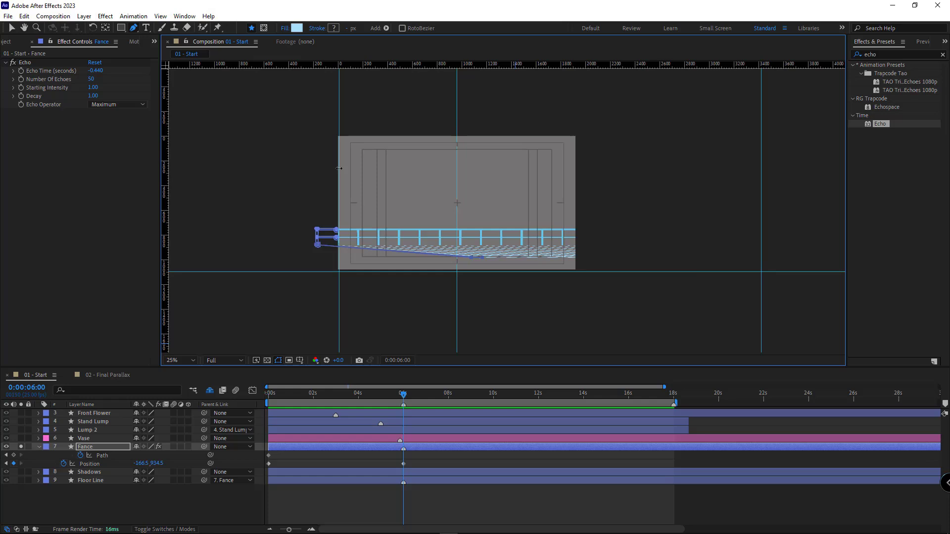
right_click(339, 168)
left_click(363, 174)
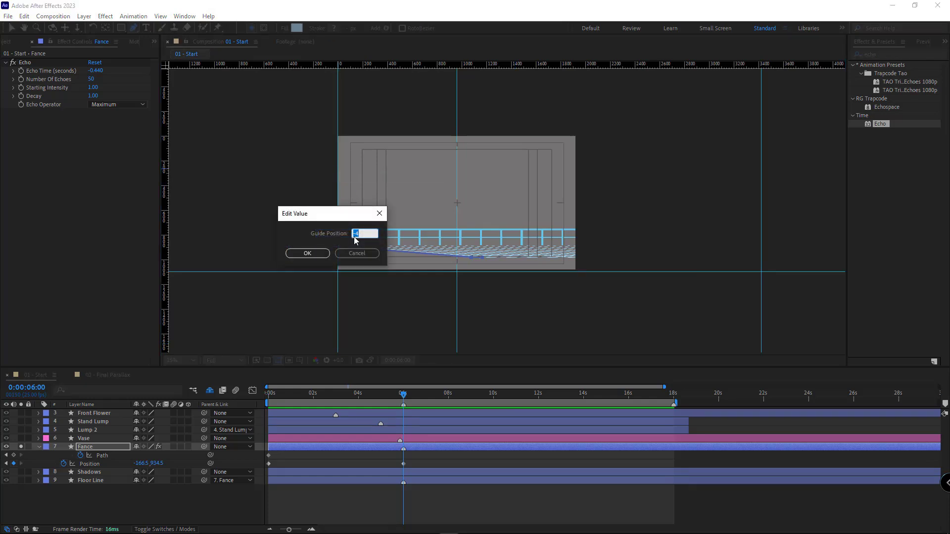
key("Return")
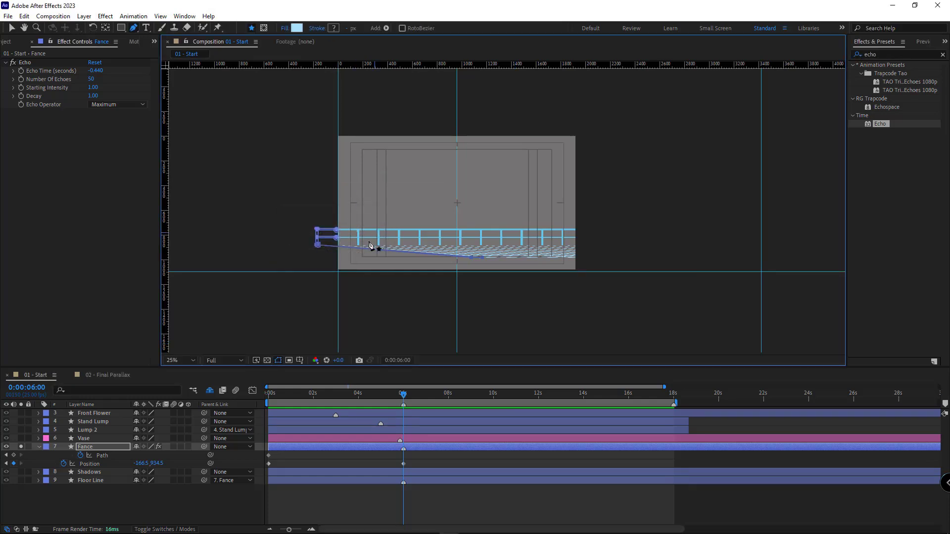
Move the left-edge guide to position -1500.
right_click(336, 194)
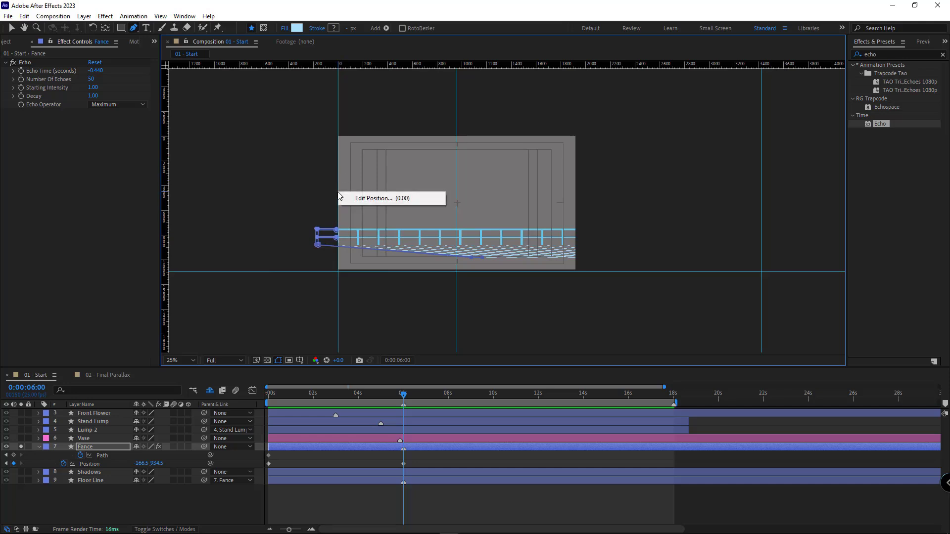
left_click(377, 199)
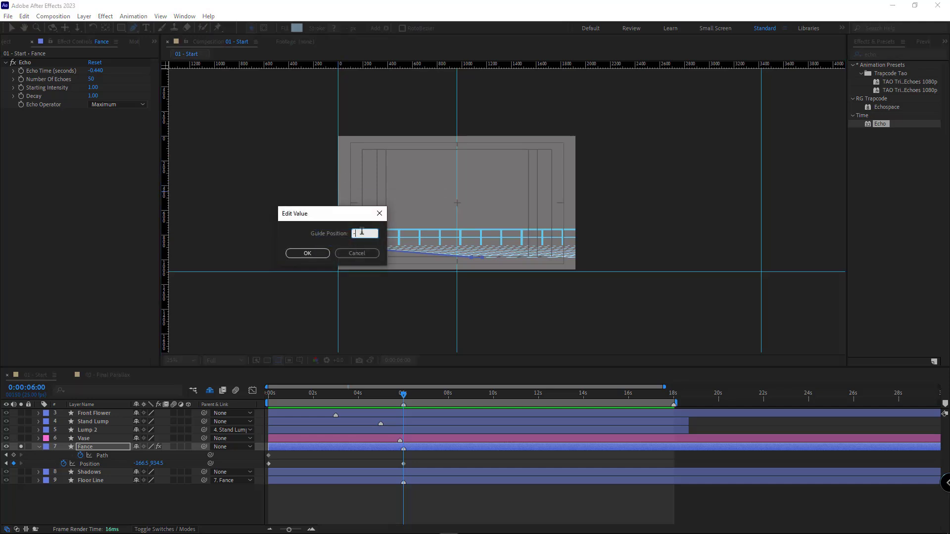
type("-1500")
key("Return")
At 0:00:06:00, move the bottom points of Shape 1 horizontally left until the outer one meets the guide at -1500.
key("comma")
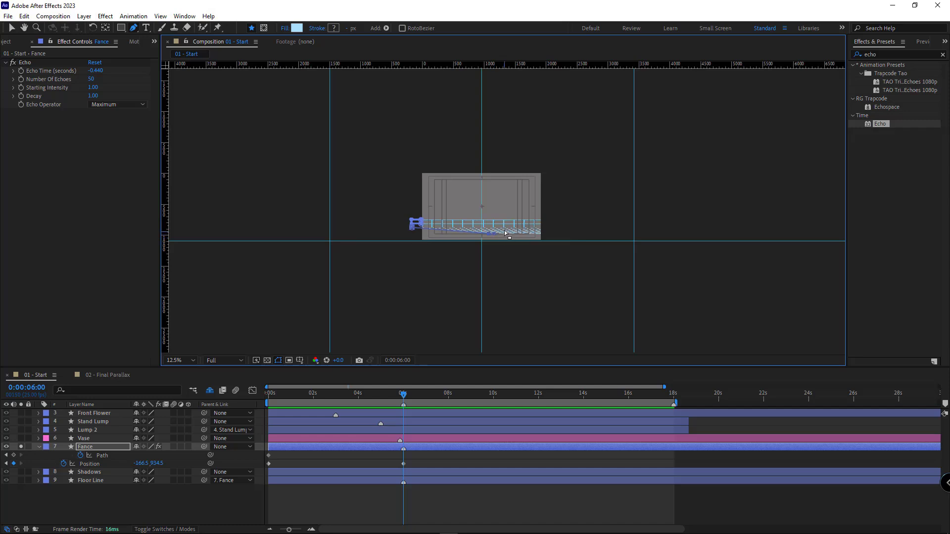
left_click_drag(492, 237, 328, 240)
scroll(322, 240, "up", 3)
scroll(326, 326, "down", 2)
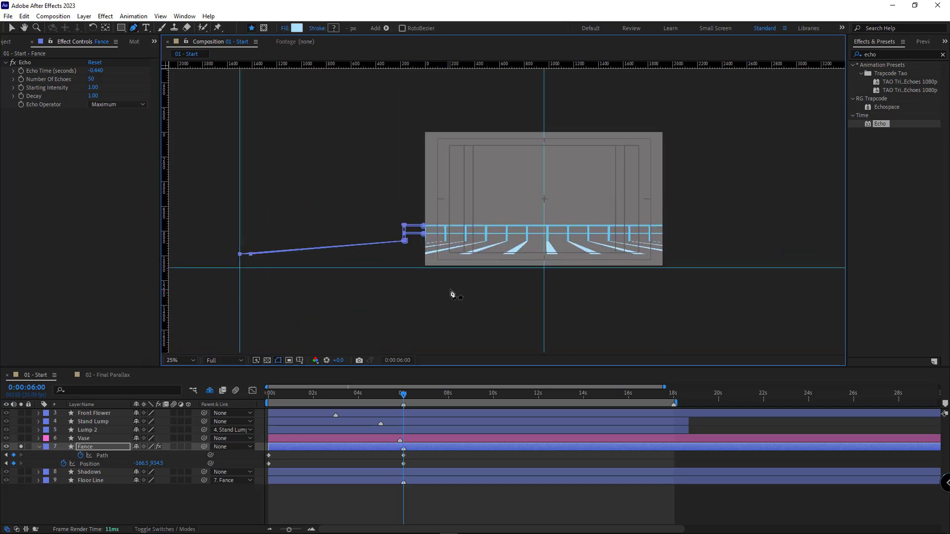
Check the shape at 0:00:03:00, then preview the fence and its floor stripes from 0:00:06:00.
left_click_drag(403, 394, 336, 398)
scroll(513, 299, "up", 2)
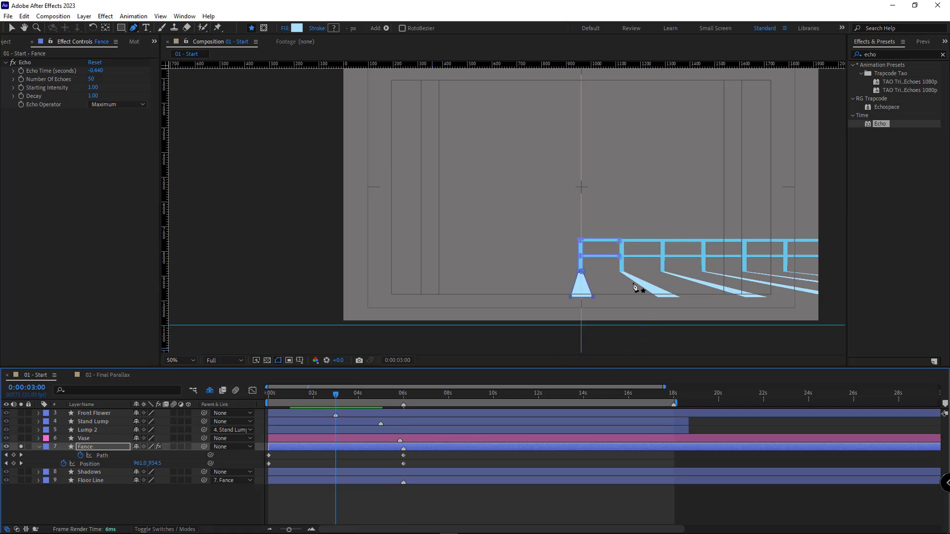
left_click_drag(418, 394, 406, 394)
left_click(465, 491)
scroll(517, 294, "down", 2)
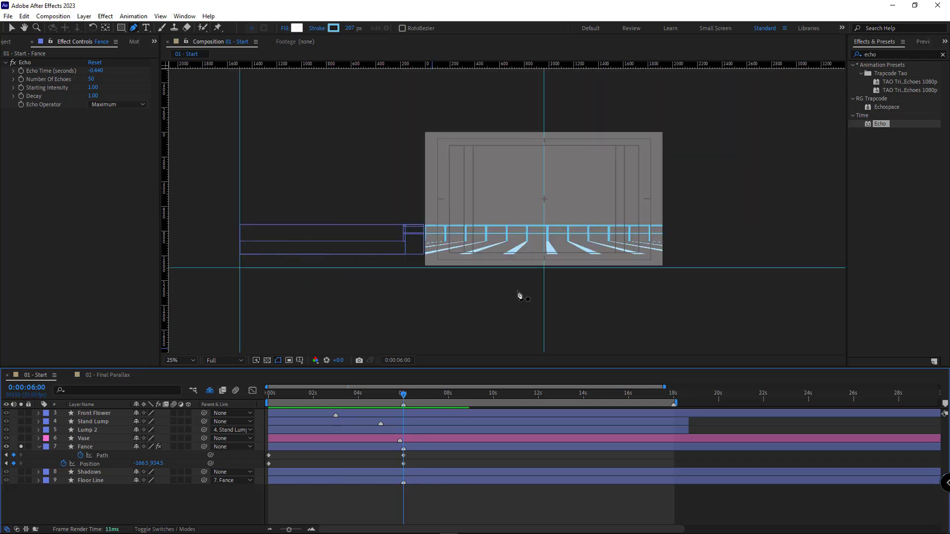
key("space")
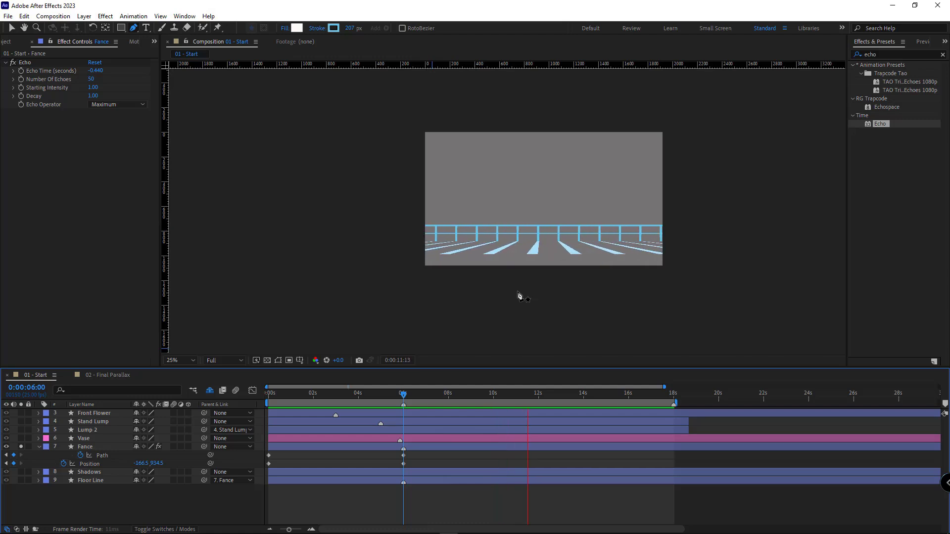
key("space")
left_click(403, 398)
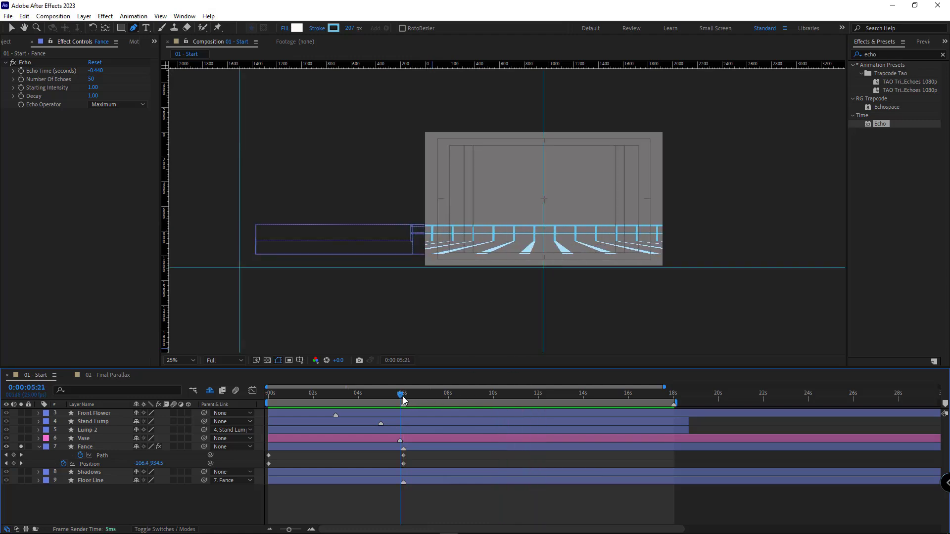
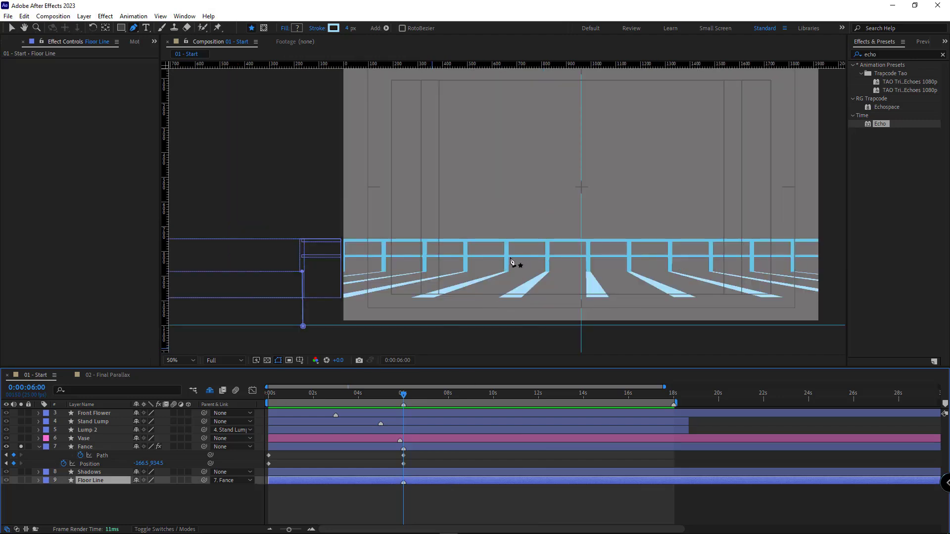
Solo the Shadows layer together with Fance and toggle its solo off and on to compare the floor stripes.
left_click(105, 473)
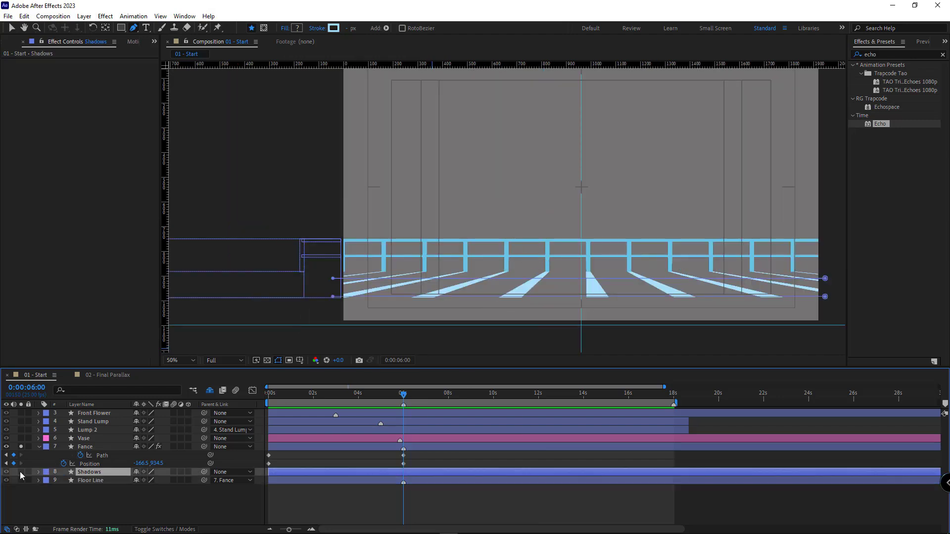
left_click(194, 490)
key("period")
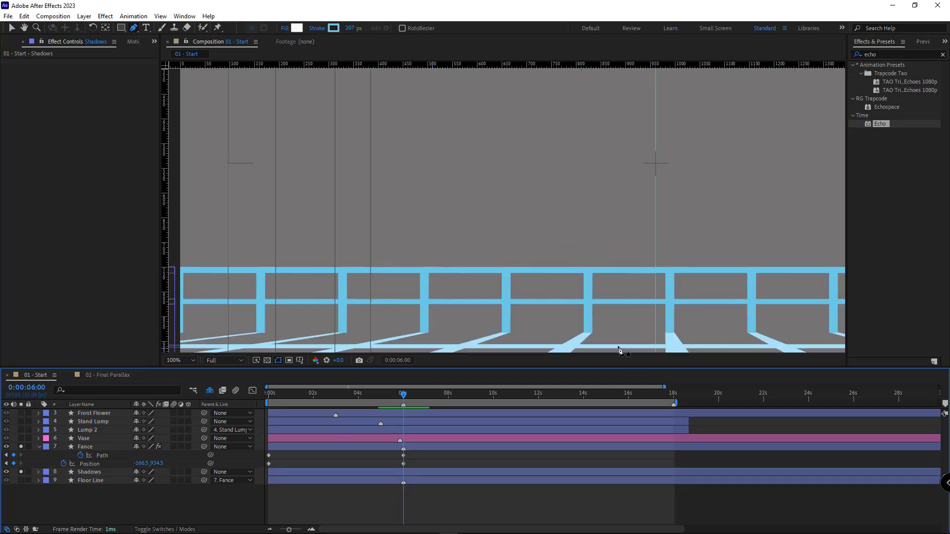
left_click_drag(574, 225, 552, 119)
left_click(86, 446)
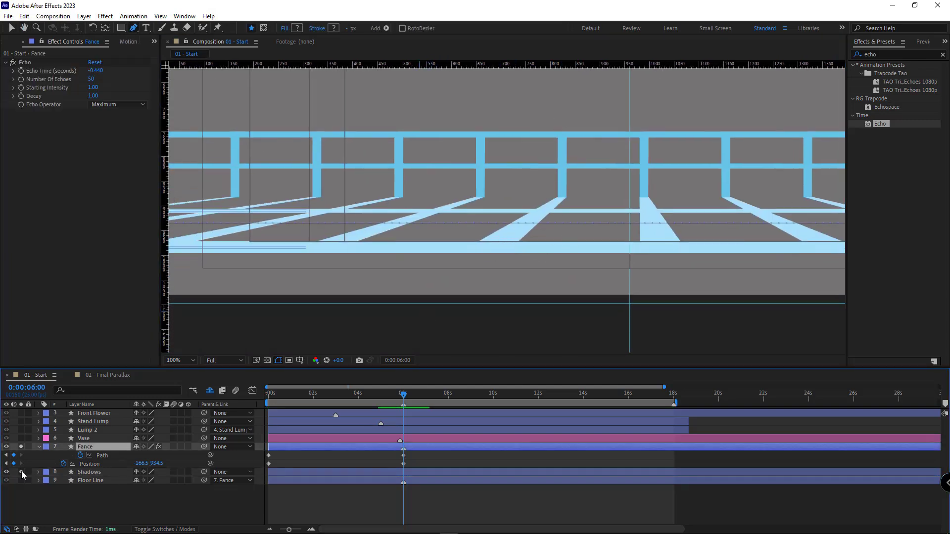
left_click(20, 472)
left_click(21, 472)
scroll(420, 265, "down", 2)
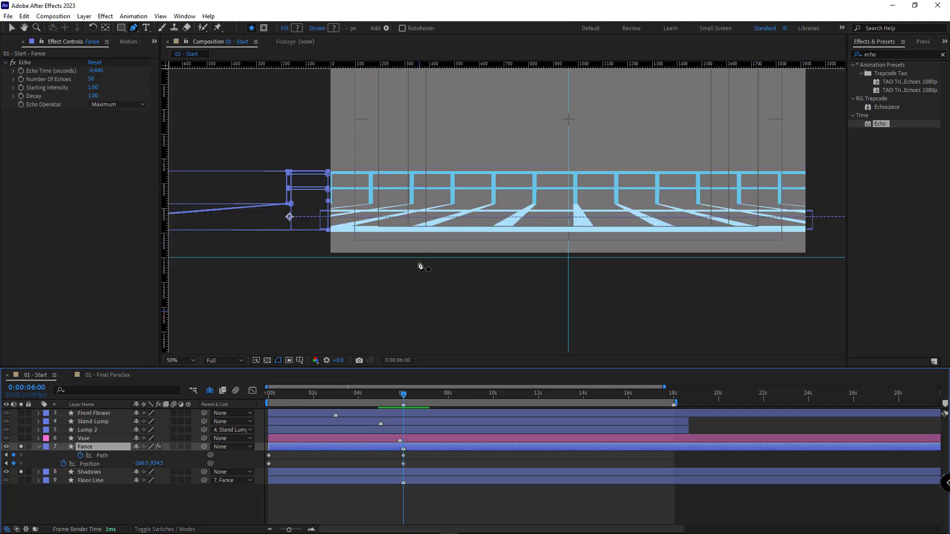
Collapse the Fance layer's properties and turn off solo for Fance and Shadows so the whole scene displays.
left_click_drag(420, 265, 368, 308)
left_click(213, 494)
key("comma")
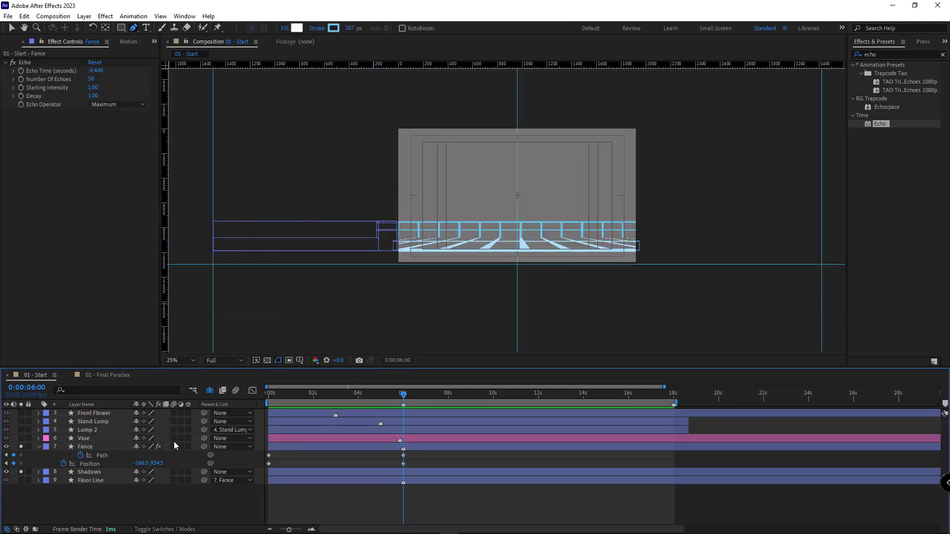
left_click(38, 447)
left_click(22, 447)
left_click(21, 455)
key("period")
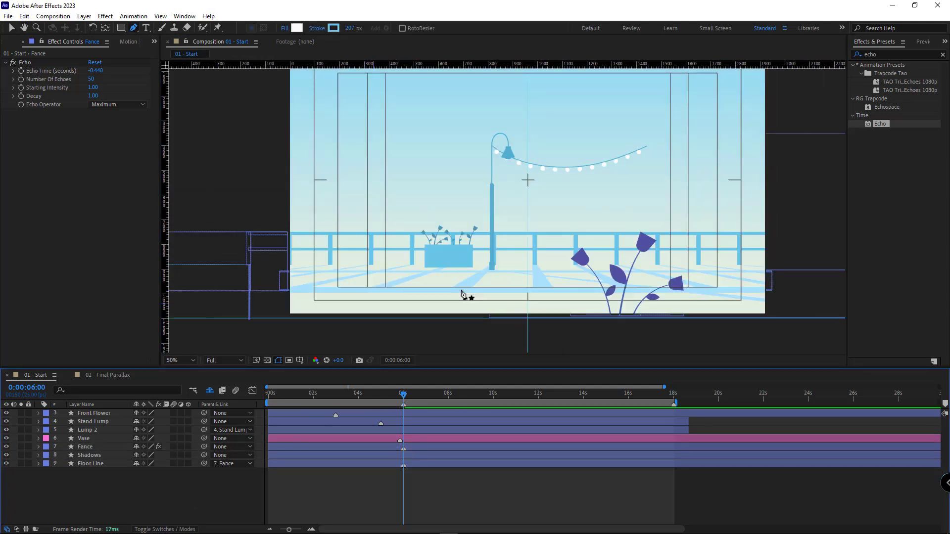
Select the vase and centre its anchor point using Motion Tools 2.1.1.
key("v")
left_click(451, 262)
left_click(154, 42)
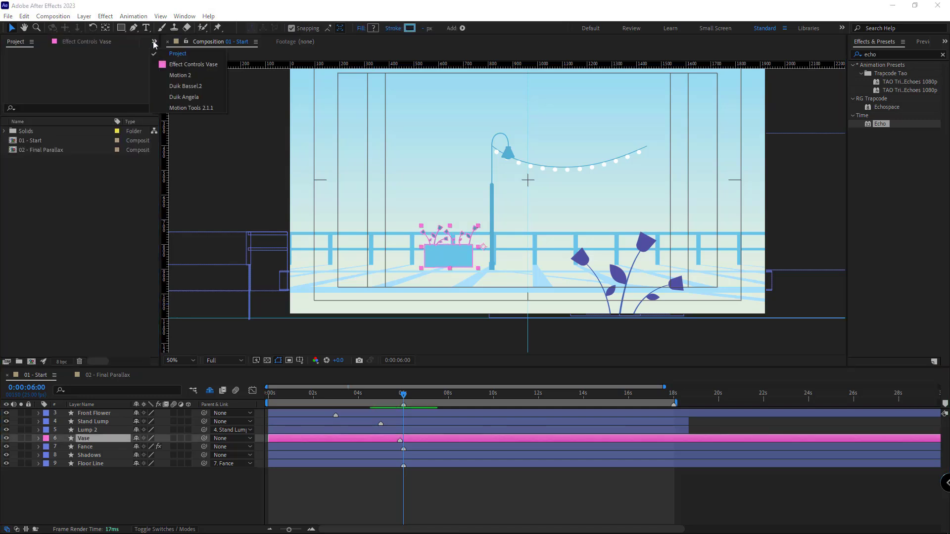
left_click(191, 108)
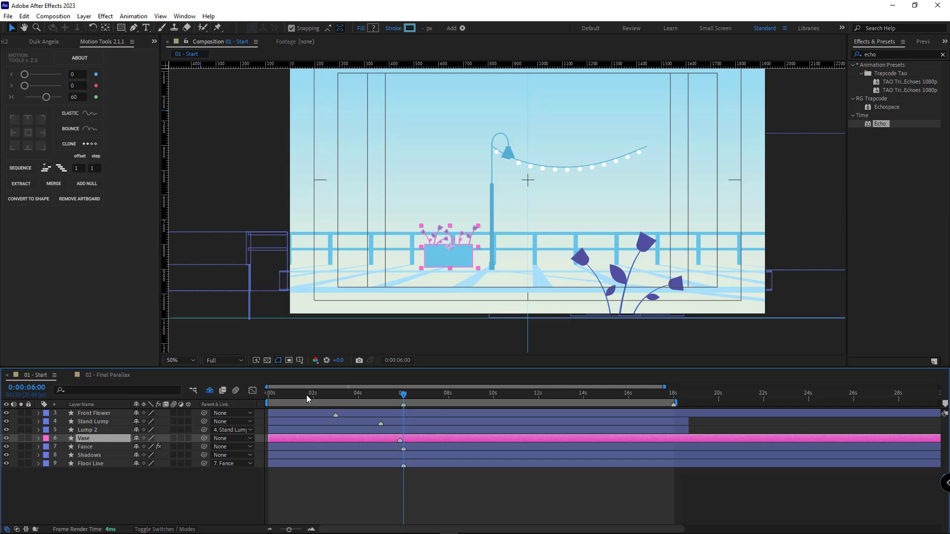
At 0:00:00:00, keyframe the Vase layer's Position outside the frame's right edge at 2048.4, 808.7.
key("Home")
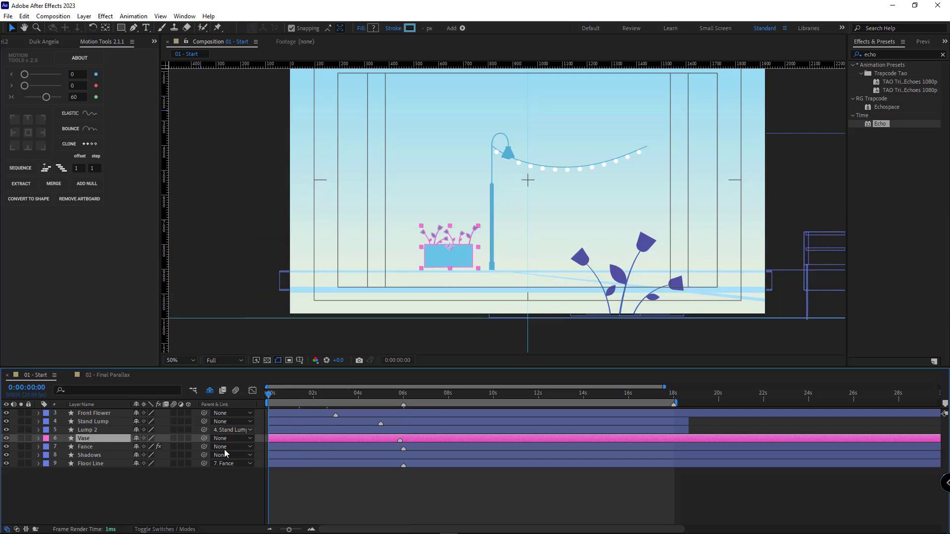
key("p")
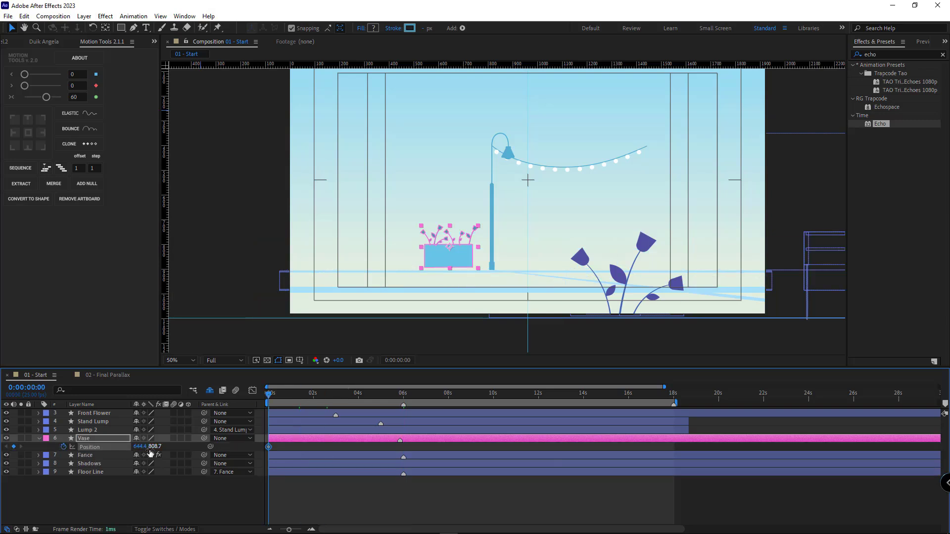
left_click_drag(150, 452, 423, 394)
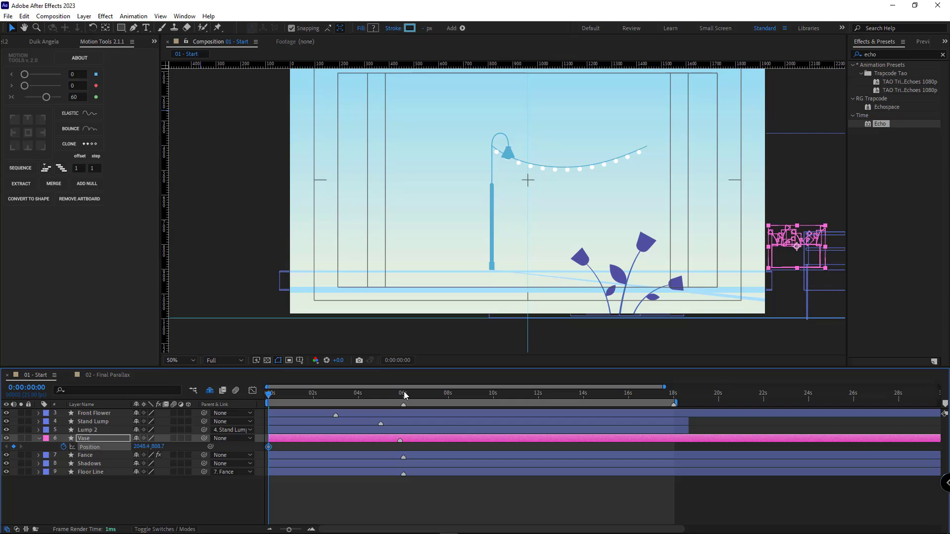
At 0:00:05:21, four frames before six seconds, set the Vase layer's X Position to -129.6.
left_click(403, 394)
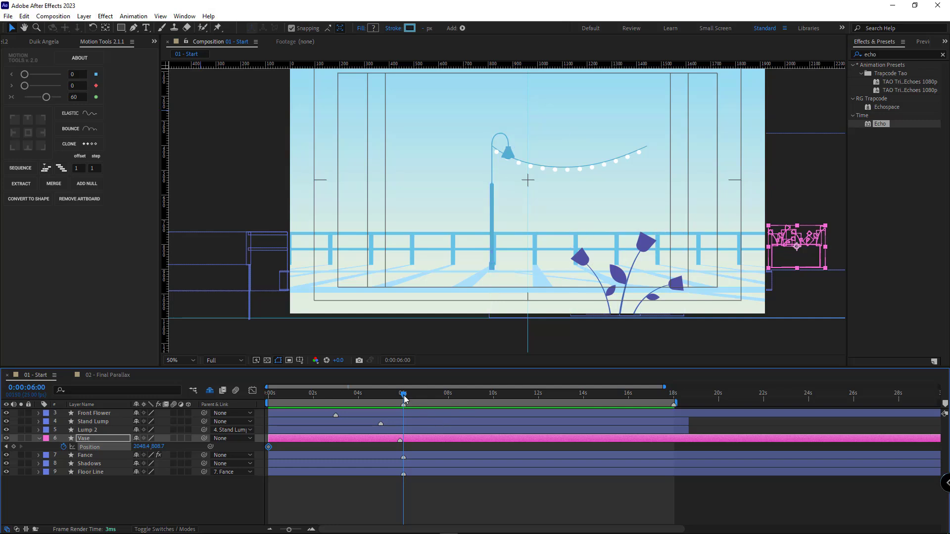
key("Page_Up")
key("Page_Up")
key("Page_Up")
key("Page_Up")
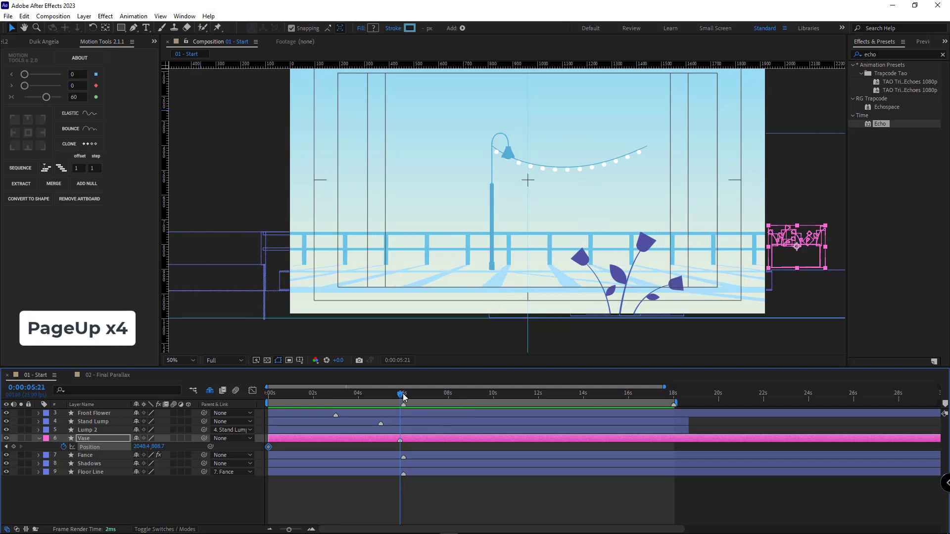
left_click_drag(148, 447, 128, 450)
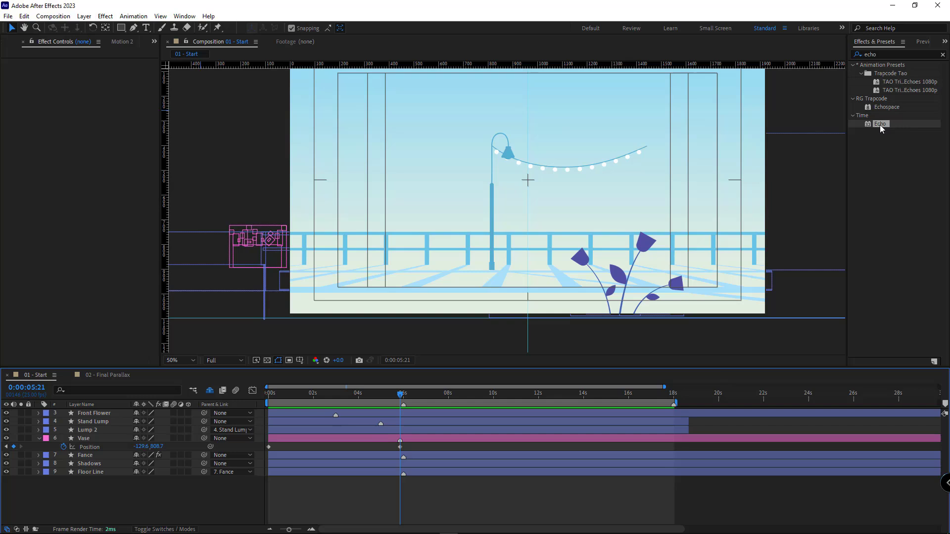
Apply Echo to the Vase layer with 25 echoes, the Maximum operator and an Echo Time of -2.363 seconds.
left_click_drag(879, 125, 373, 440)
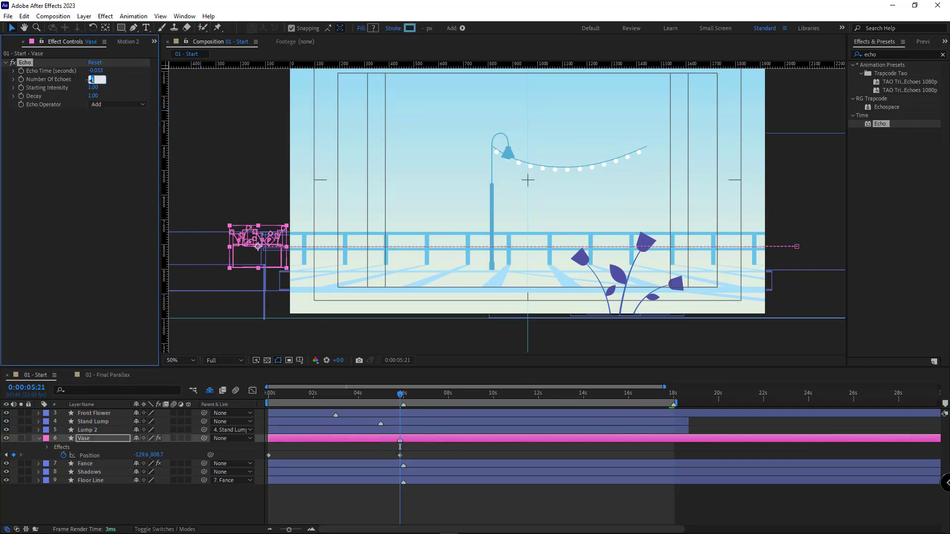
type("25")
key("Return")
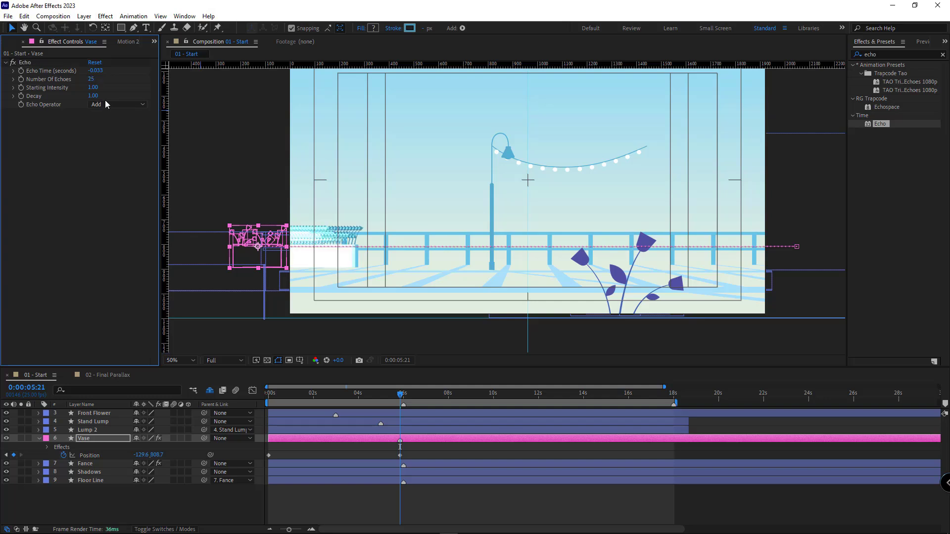
left_click(116, 104)
left_click(119, 127)
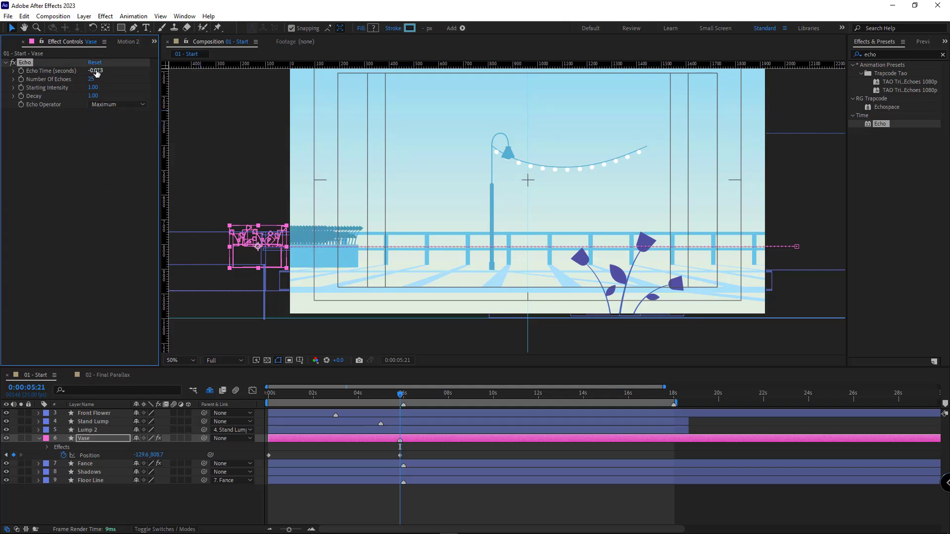
left_click_drag(96, 71, 7, 70)
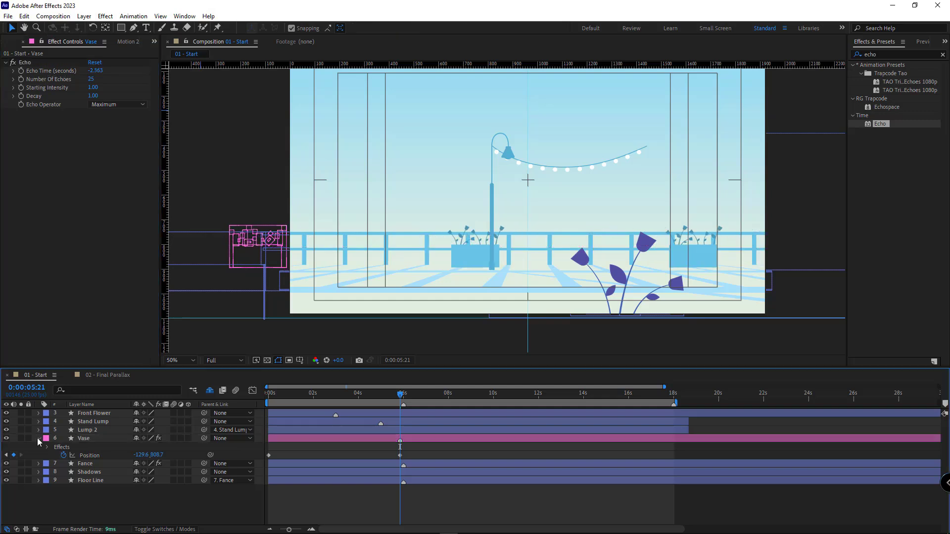
Solo the Vase, Fance and Shadows layers plus the shy Floor and BG layers, leaving the shy layers hidden again.
left_click(38, 438)
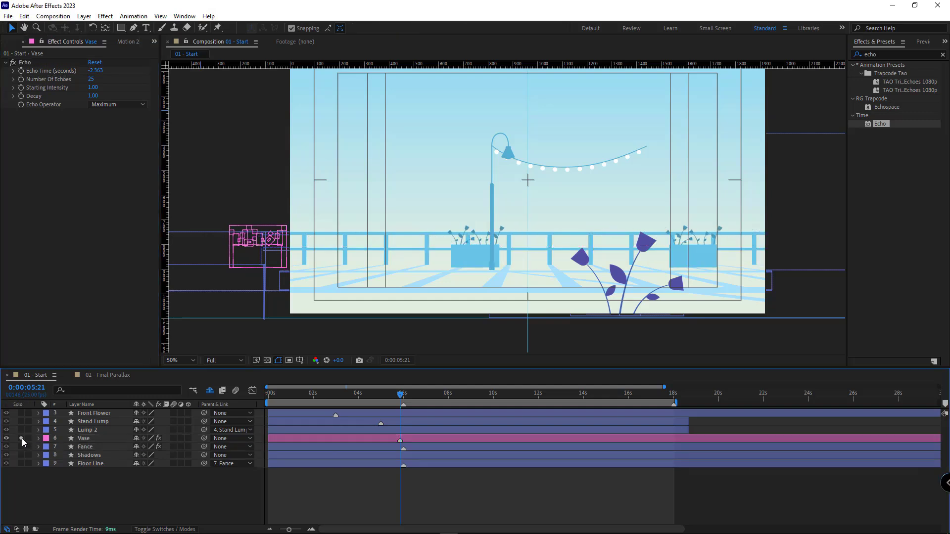
left_click_drag(22, 438, 23, 455)
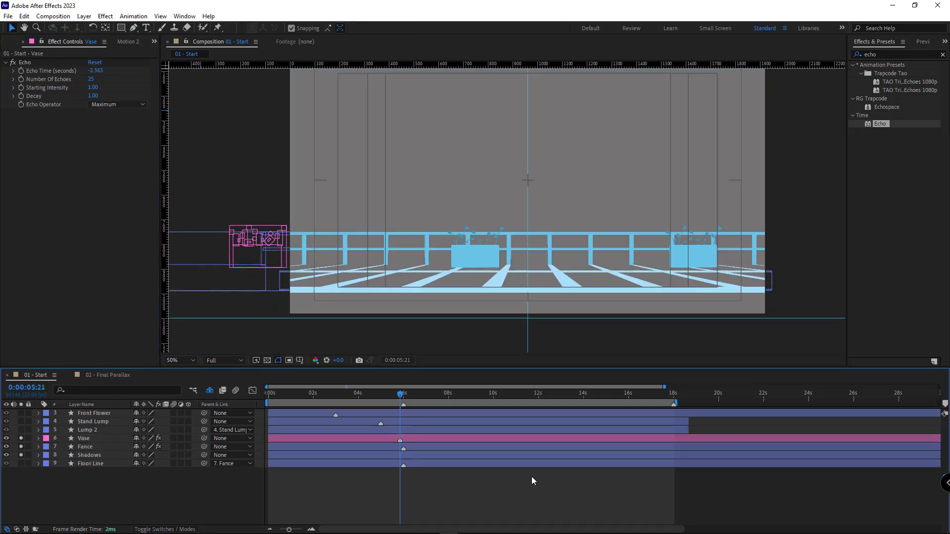
left_click(210, 391)
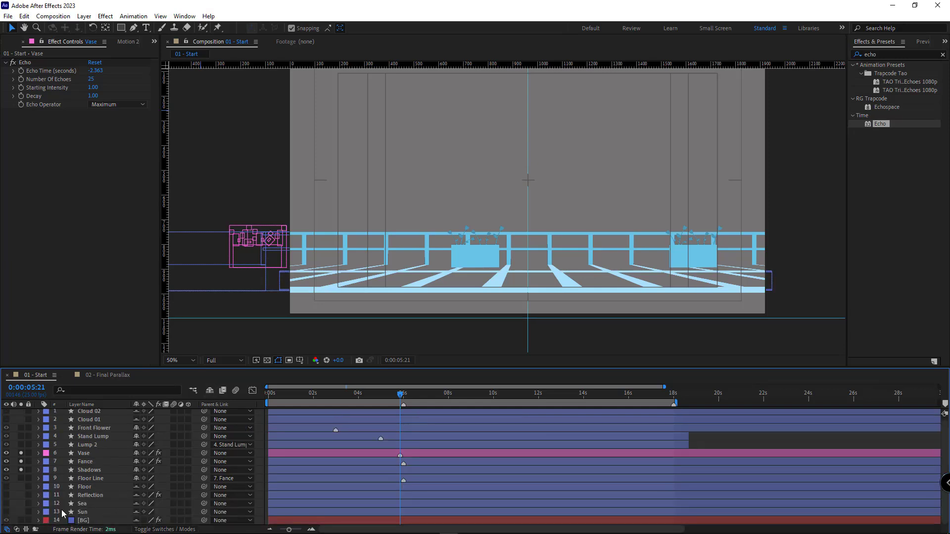
left_click(20, 520)
left_click(58, 501)
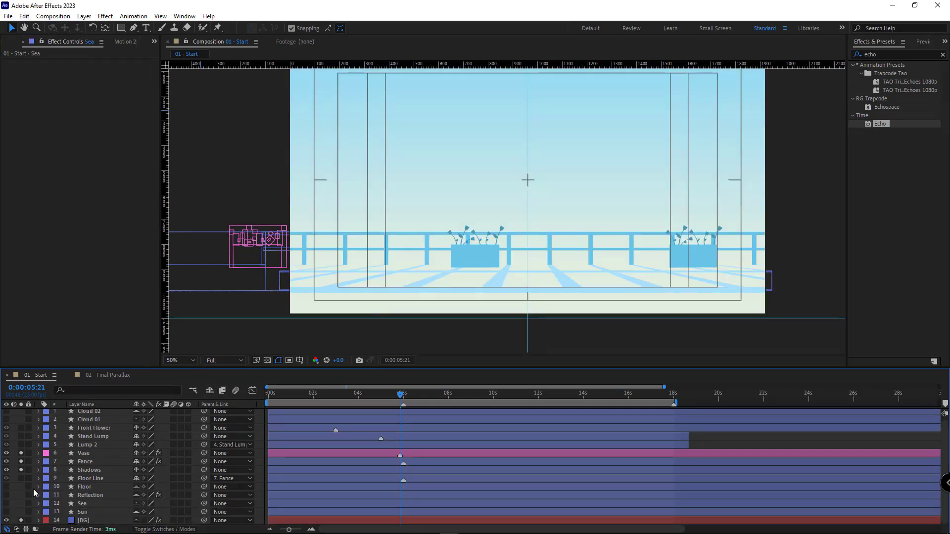
left_click(20, 486)
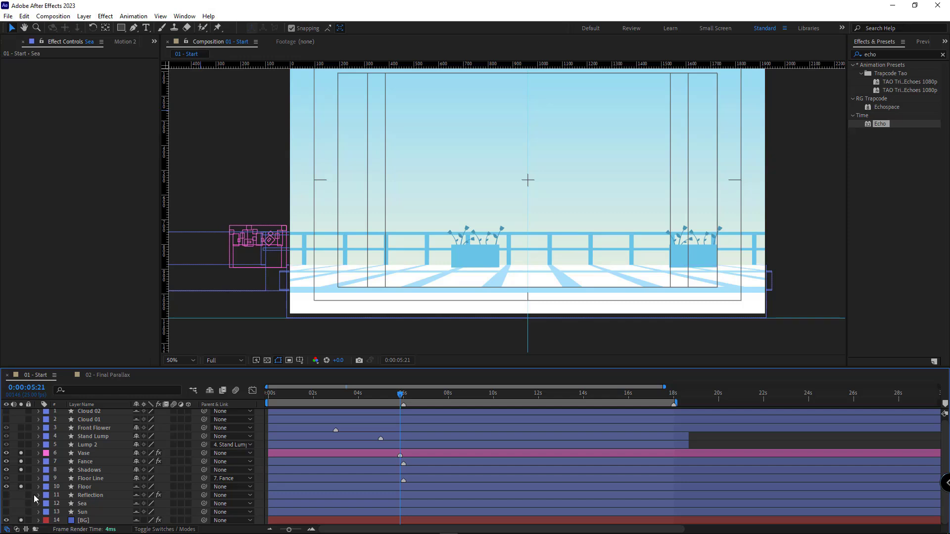
left_click(210, 391)
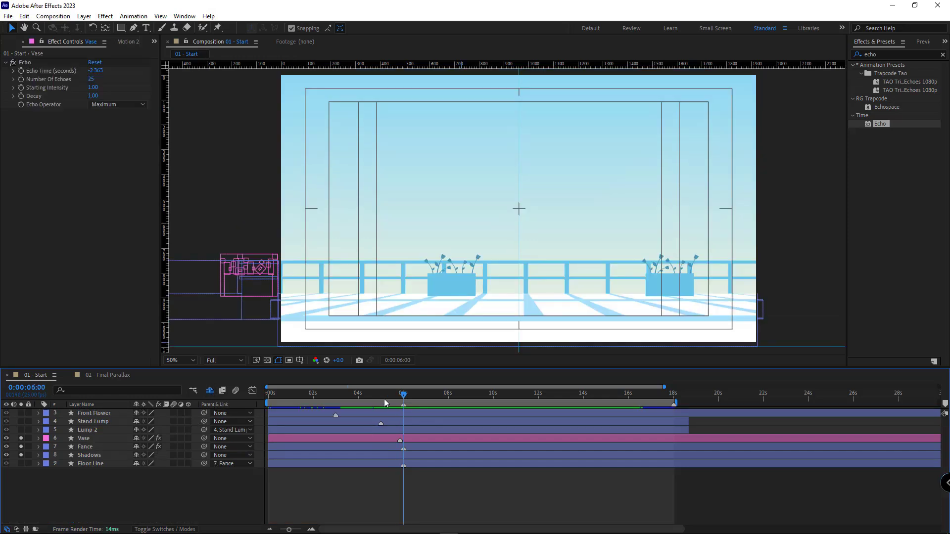
At the Vase layer's Position keyframe at 0:00:05:21, move the vase slightly farther left outside the frame.
mouse_move(384, 399)
left_mouse_down()
mouse_move(287, 401)
mouse_move(386, 391)
left_mouse_up()
left_click(386, 438)
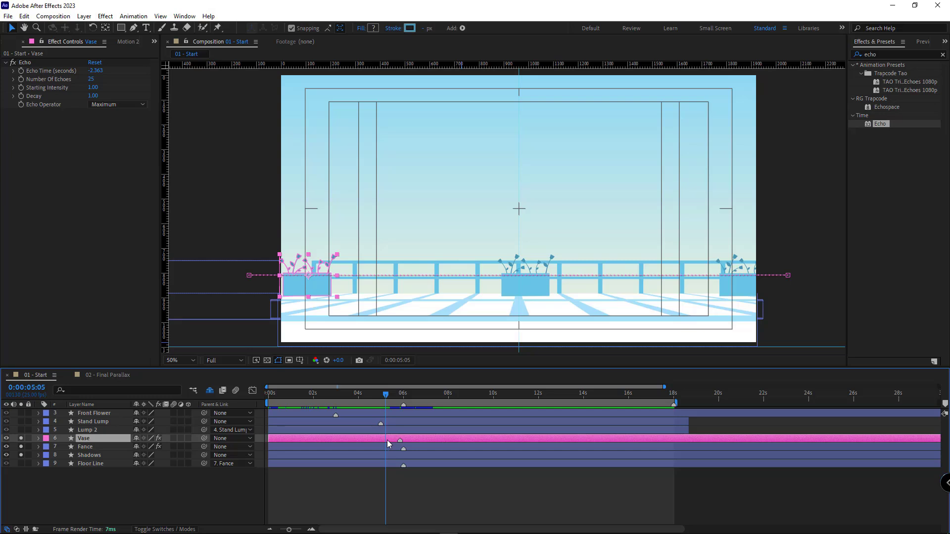
key("p")
left_click(400, 393)
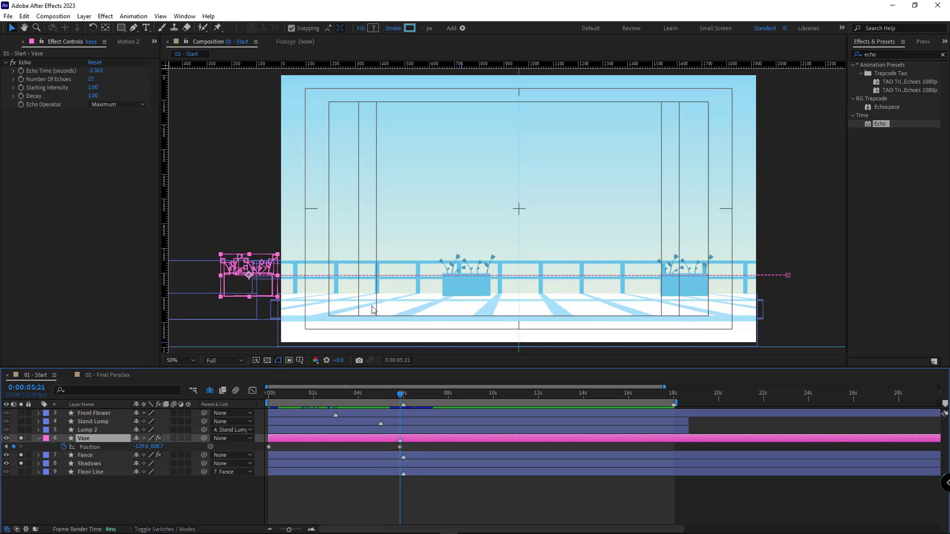
left_click_drag(235, 268, 220, 269)
Preview the repeating vases against the fence from the start, then check their spacing at 0:00:06:00.
key("Home")
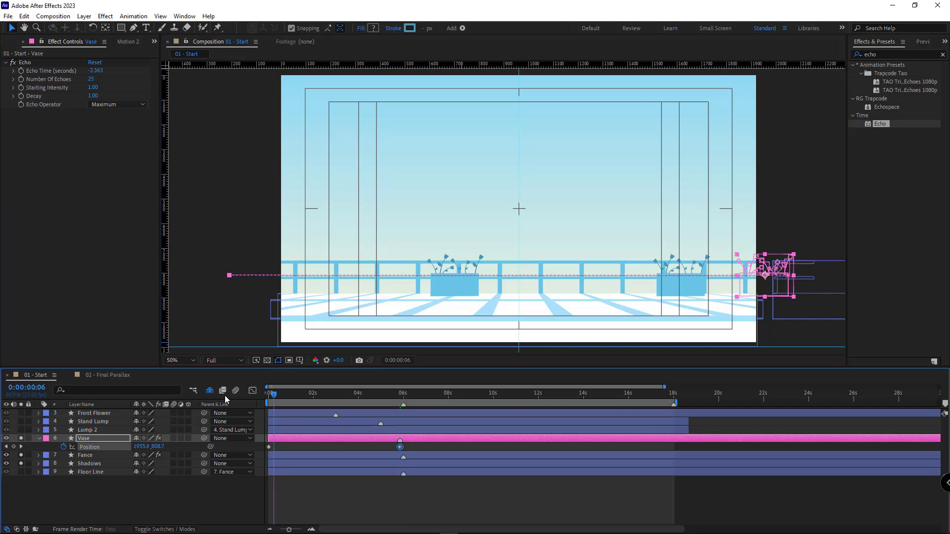
key("space")
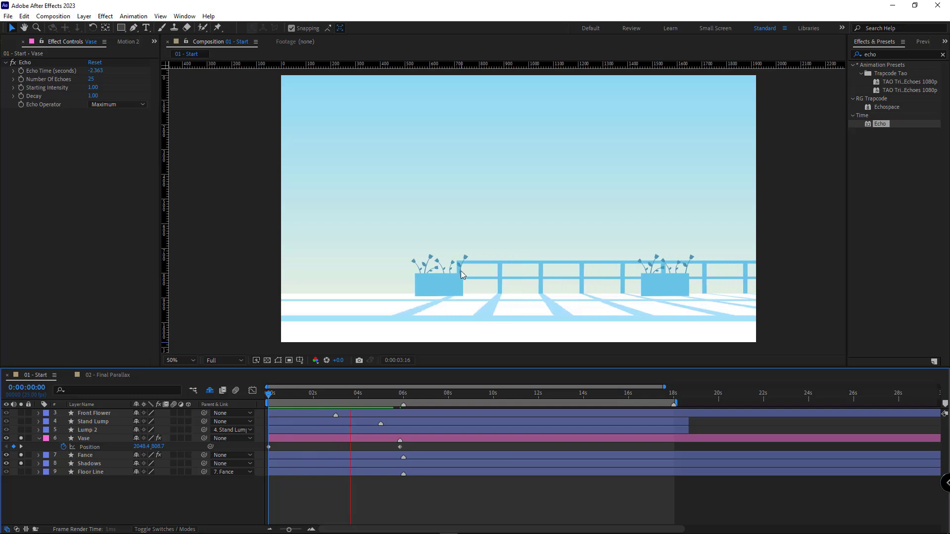
key("space")
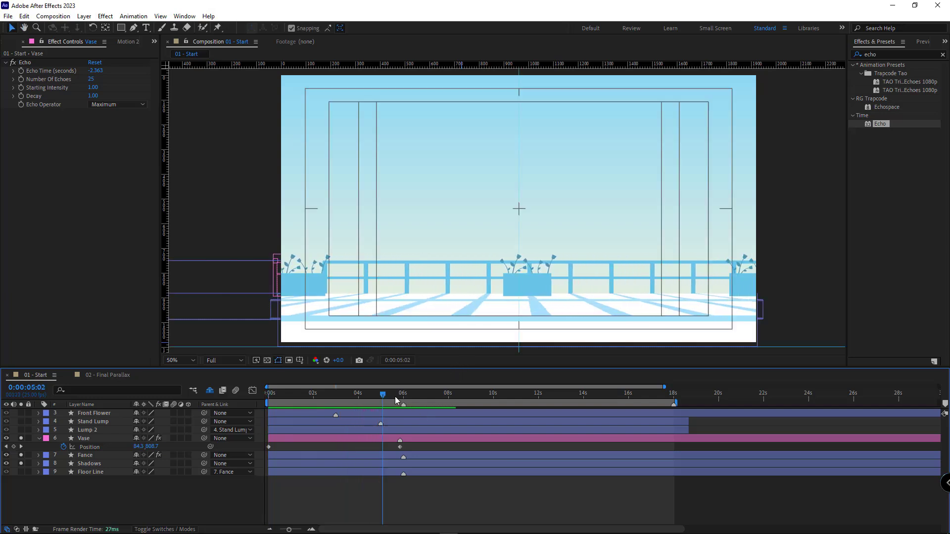
left_click_drag(395, 395, 403, 389)
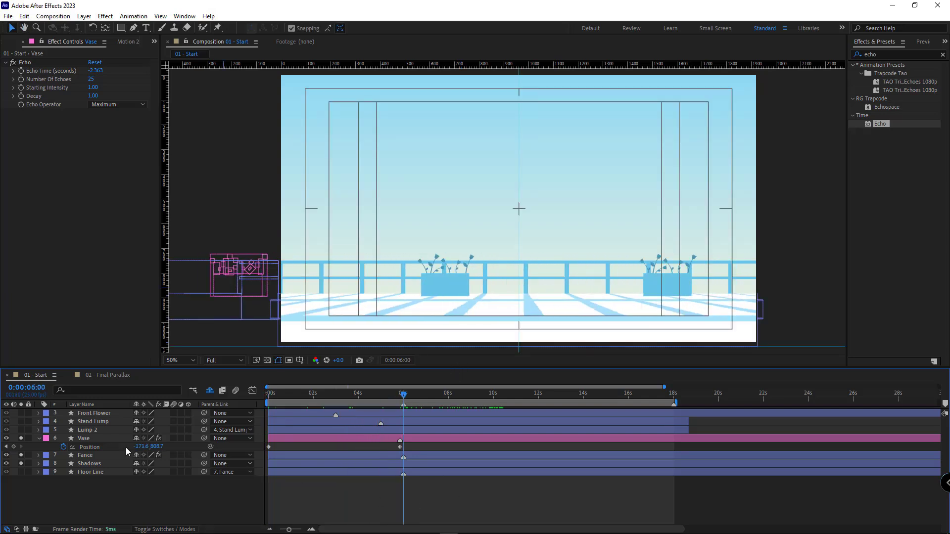
Isolate the Stand Lump layer over the floor and background, and hide its Shape 1 group.
left_click(92, 423)
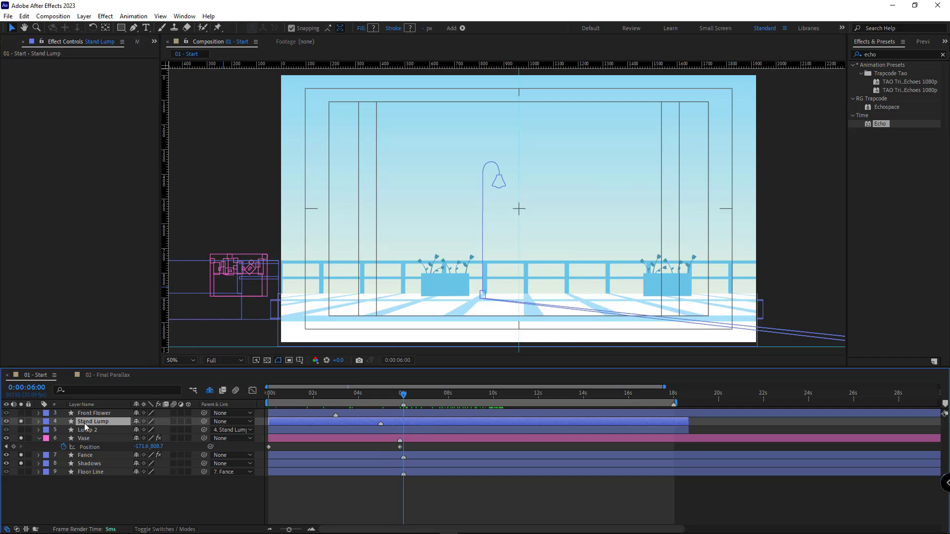
left_click(477, 286)
left_click(103, 423)
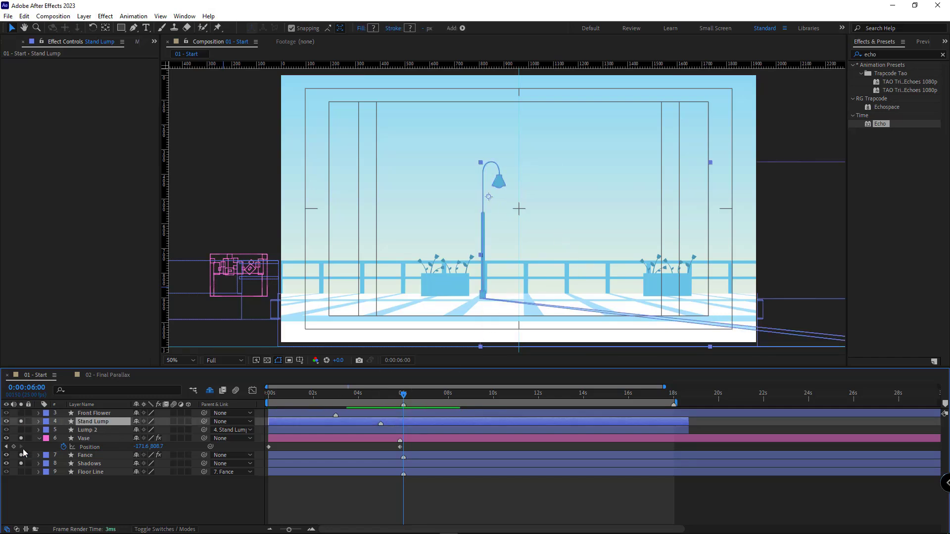
left_click(39, 422)
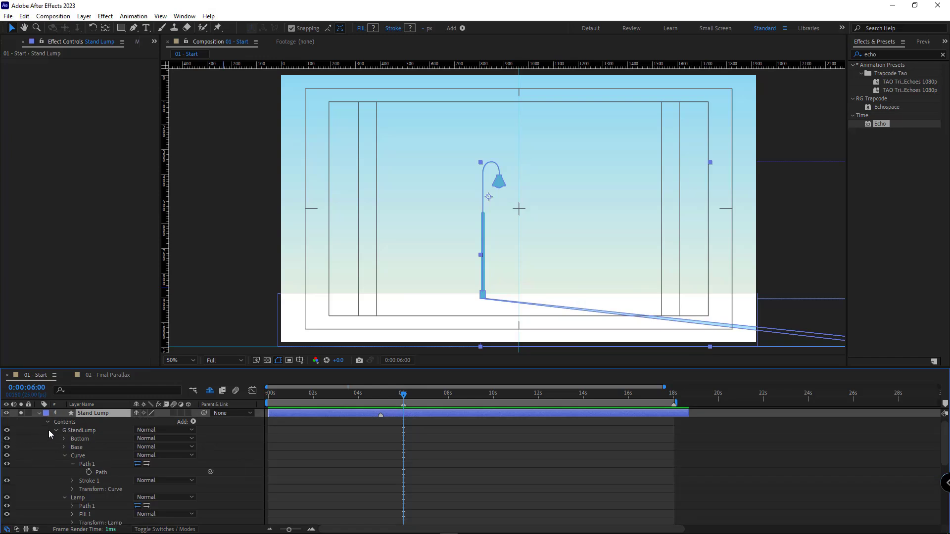
left_click(55, 430)
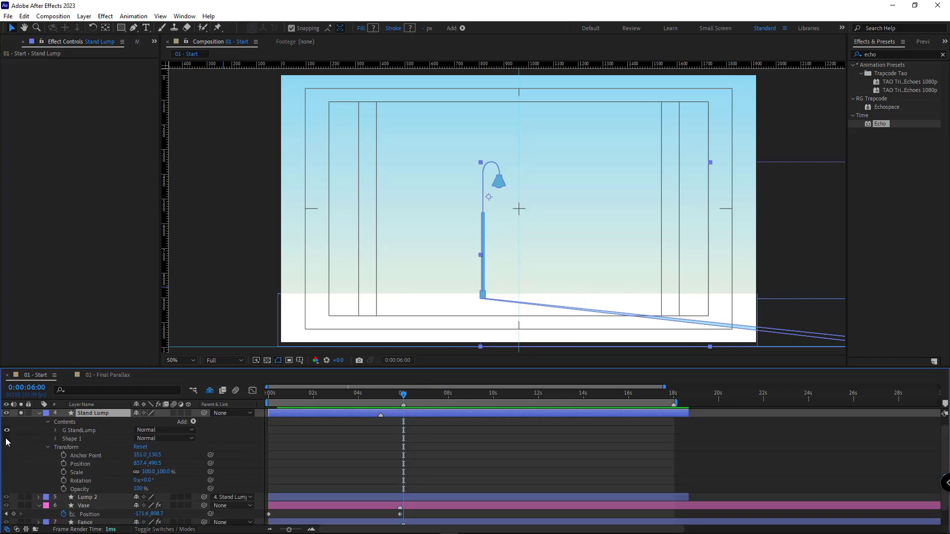
At 0:00:06:00, start keyframes for the Stand Lump layer's Position and its Curve group's Path.
left_click(63, 463)
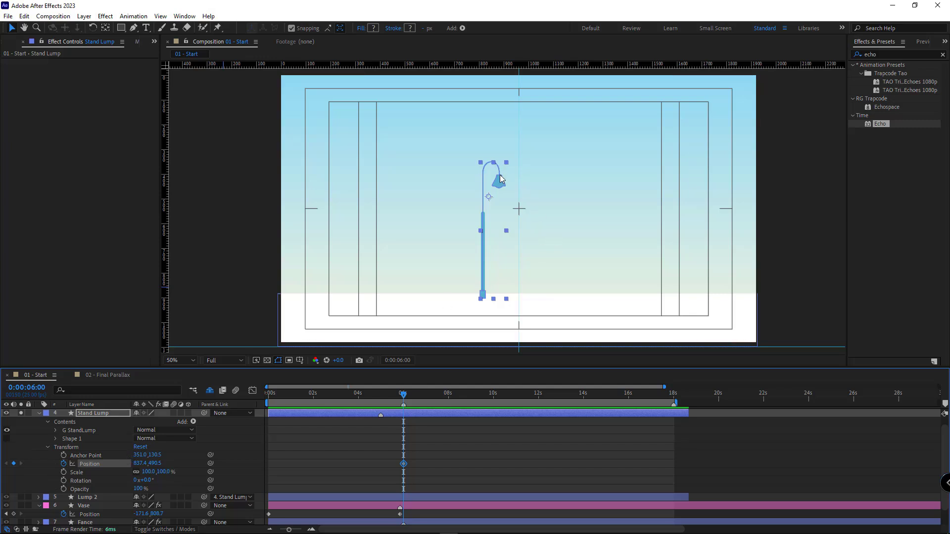
left_click(56, 429)
left_click(88, 462)
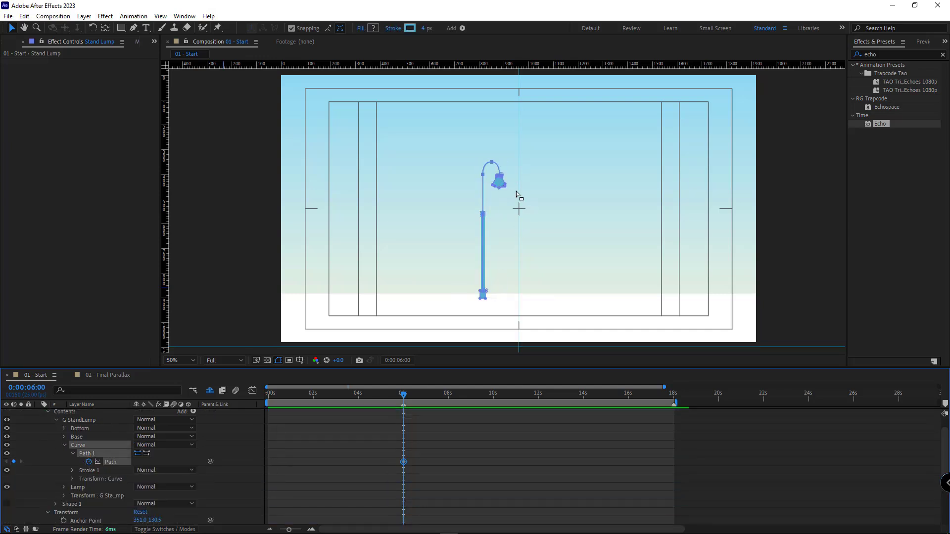
Start a Position keyframe for the Lamp group at 0:00:06:00 and show only the Stand Lump layer's animated properties.
left_click(64, 444)
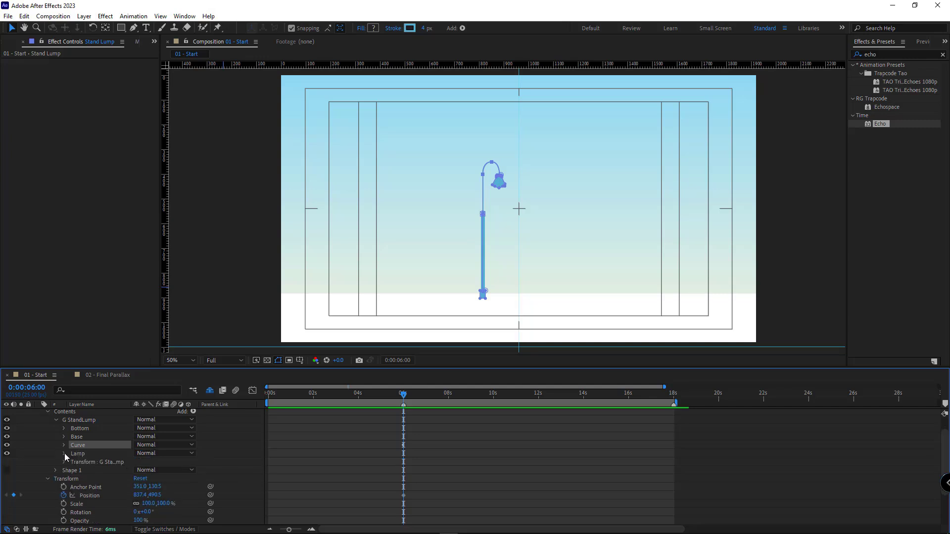
left_click(64, 454)
left_click(73, 479)
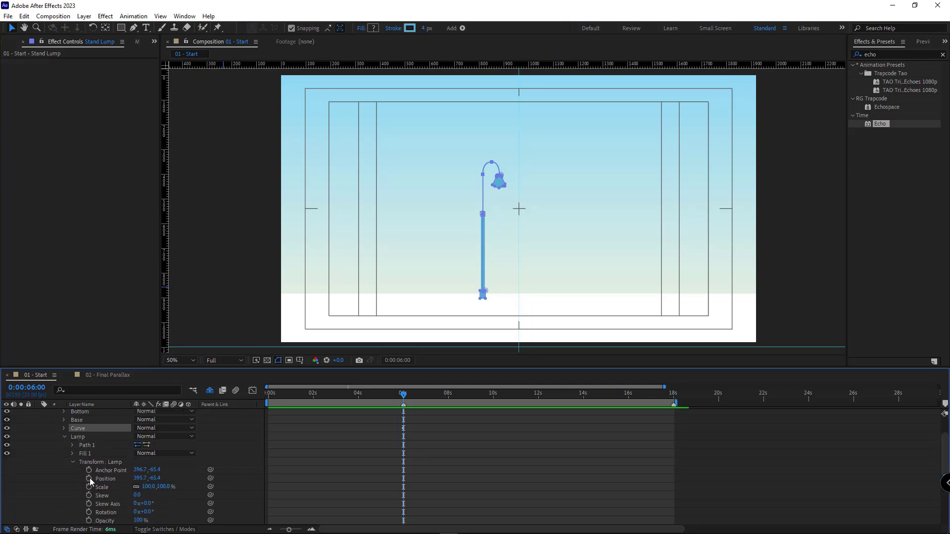
left_click(89, 479)
key("u")
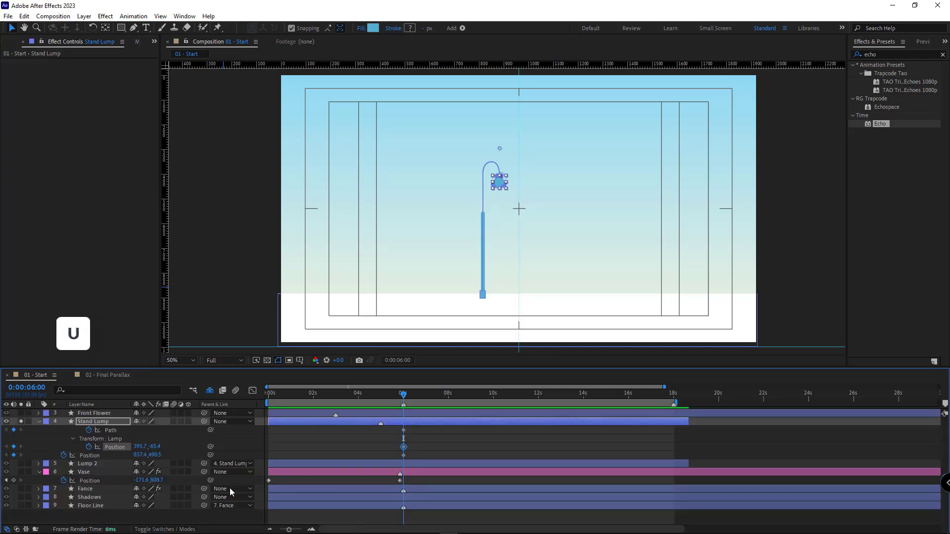
Move the Stand Lump layer's three keyframes to 0:00:00:00 and set its starting Position X to 1974.4, beyond the frame's right edge.
left_click(403, 455)
left_click_drag(403, 455, 274, 448)
left_click_drag(286, 397, 215, 401)
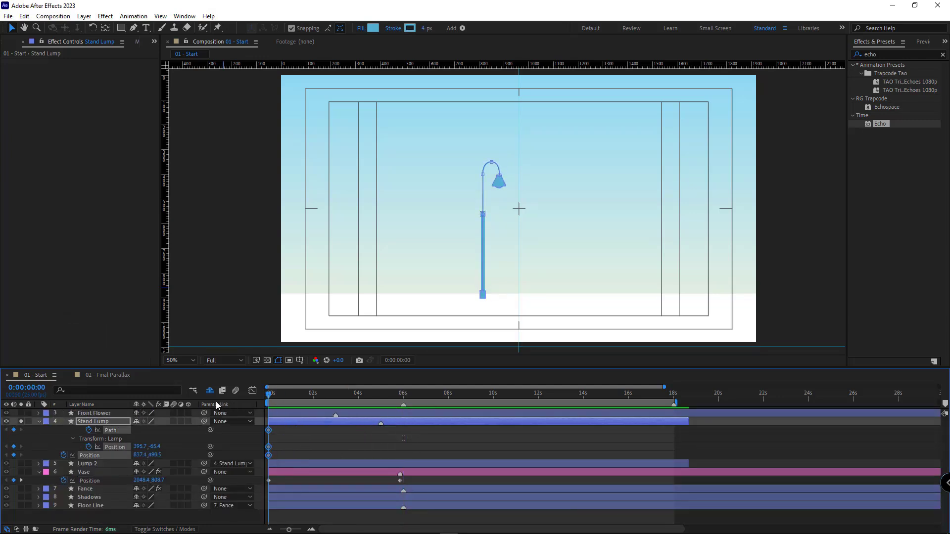
left_click(189, 446)
left_click_drag(139, 455, 725, 478)
At 0:00:05:00, set the Stand Lump layer's Position X to -78.6, so the lamp post leaves past the frame's left edge.
mouse_move(405, 400)
left_mouse_down()
mouse_move(385, 400)
mouse_move(396, 405)
left_mouse_up()
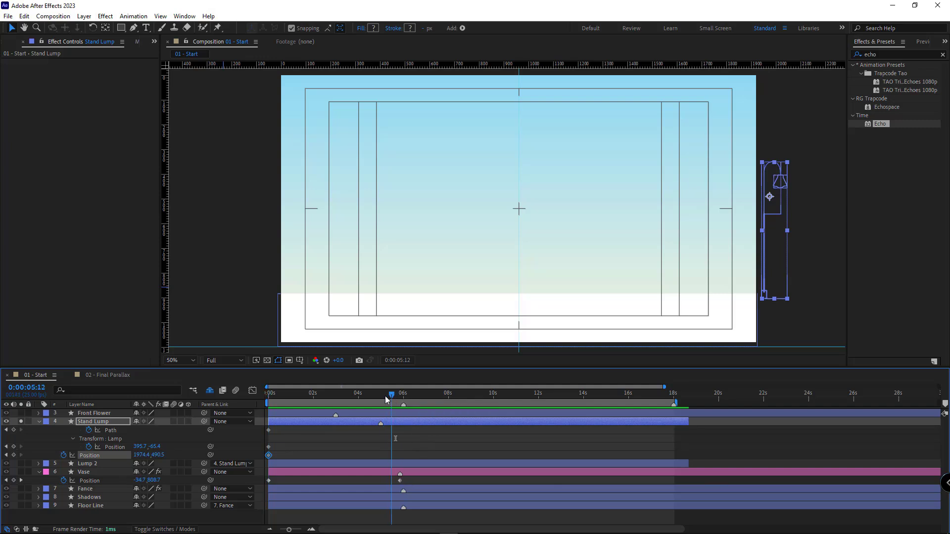
left_click_drag(388, 399, 381, 398)
left_click(141, 455)
type("1079.4")
key("Return")
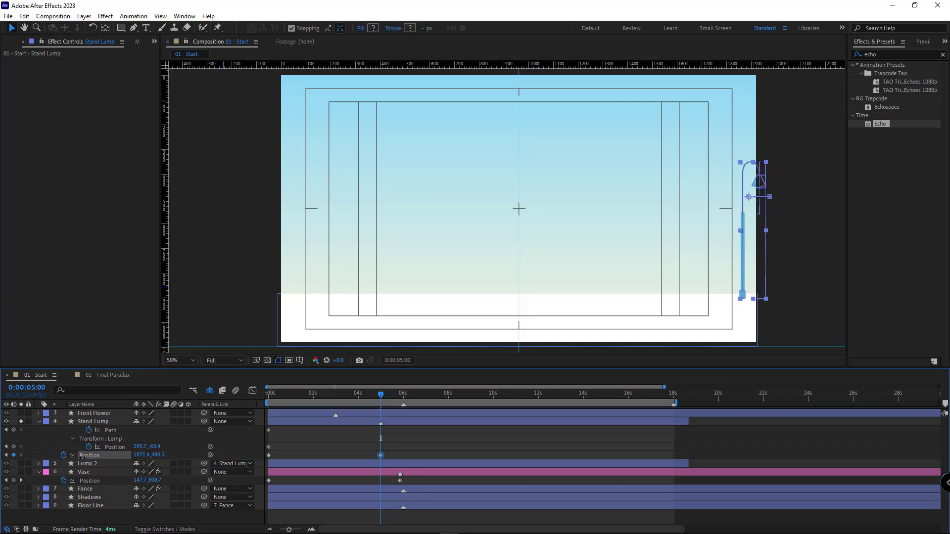
left_click_drag(31, 451, 2, 451)
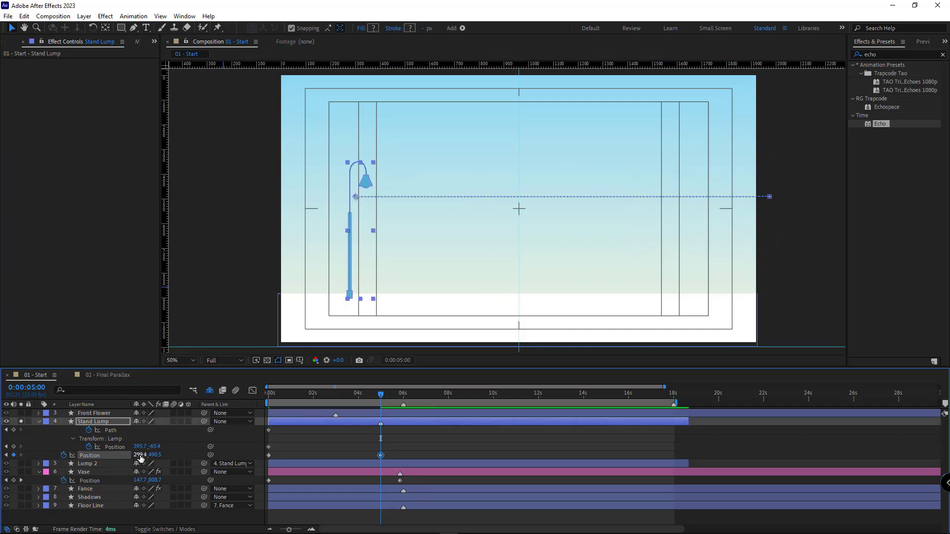
left_click_drag(140, 455, 55, 453)
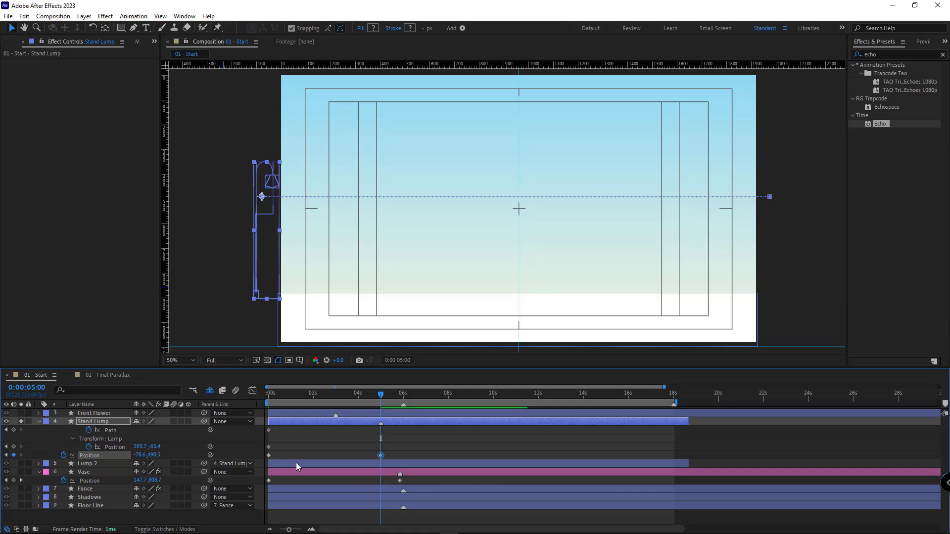
left_click(327, 438)
At 0:00:04:08, flip the Curve path of the lamp post horizontally with free transform.
left_click_drag(381, 394, 365, 420)
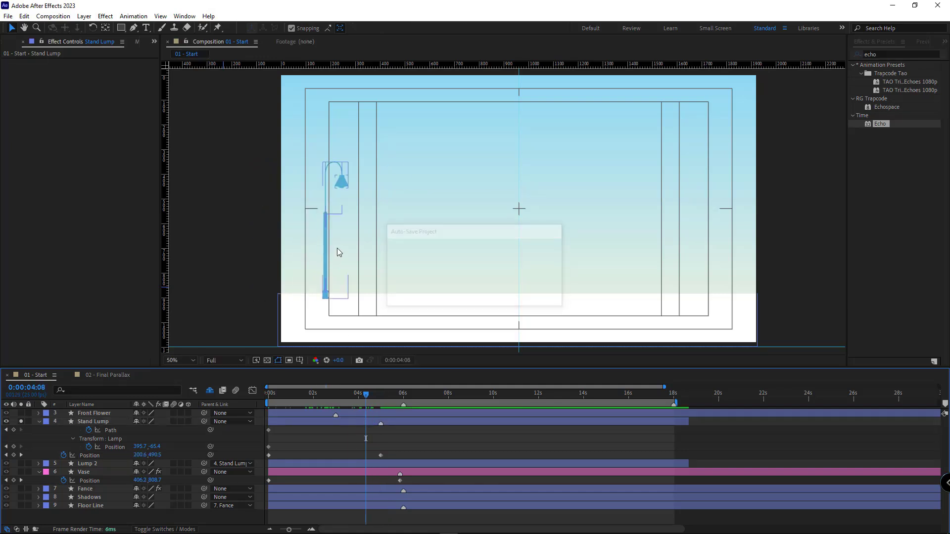
scroll(334, 181, "up", 1)
left_click(431, 184)
scroll(420, 194, "up", 1)
key("g")
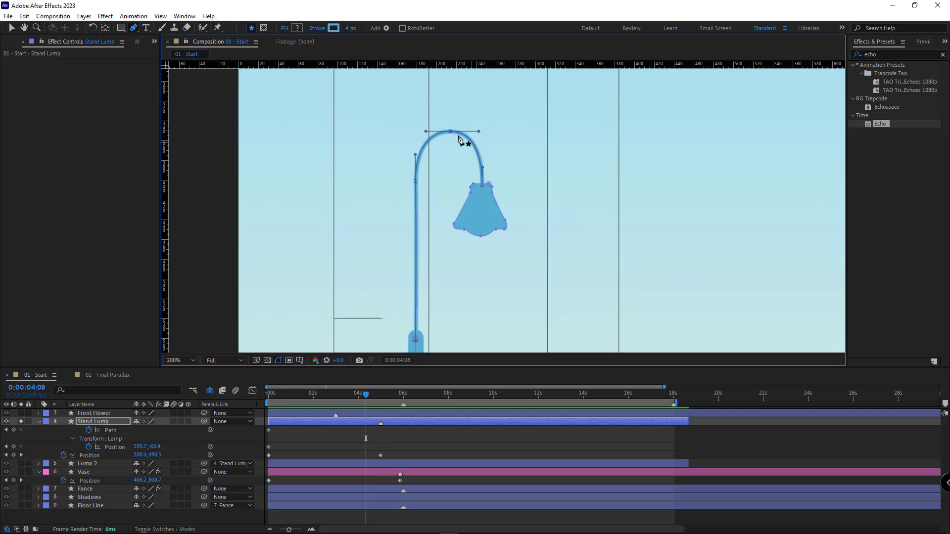
key("ctrl+a")
key("ctrl+t")
left_click_drag(483, 236, 416, 242)
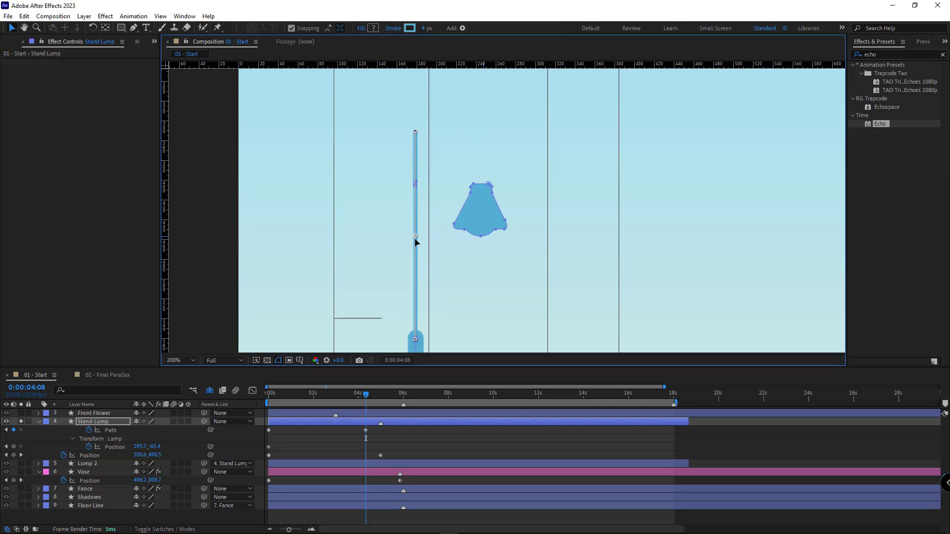
key("ctrl+z")
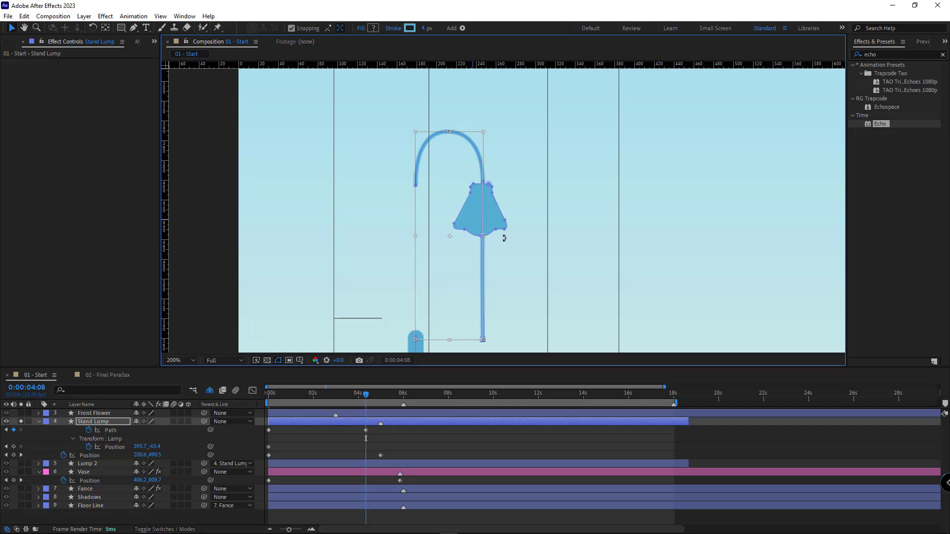
Shift the flipped curve left until its straight stem lines up with the lamp post's base.
left_click_drag(470, 275, 404, 279)
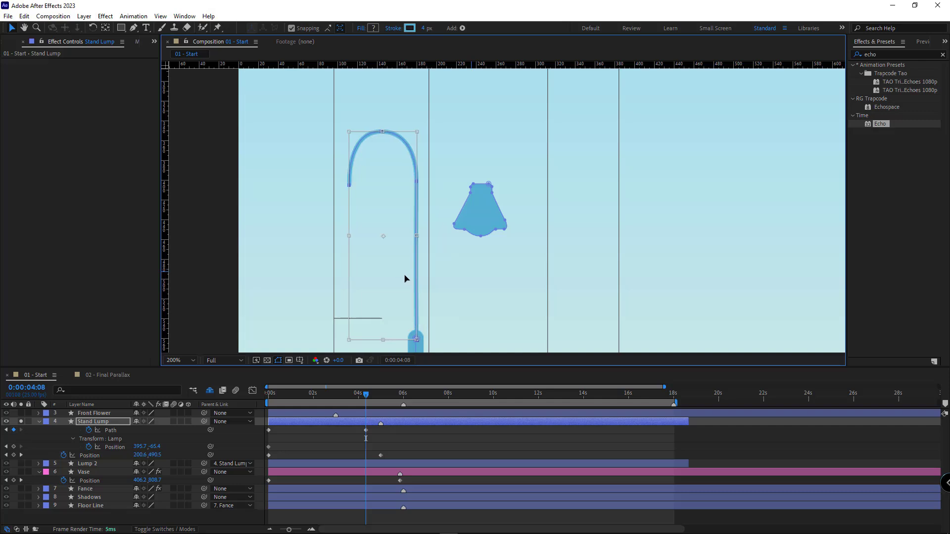
key("Left")
key("Left")
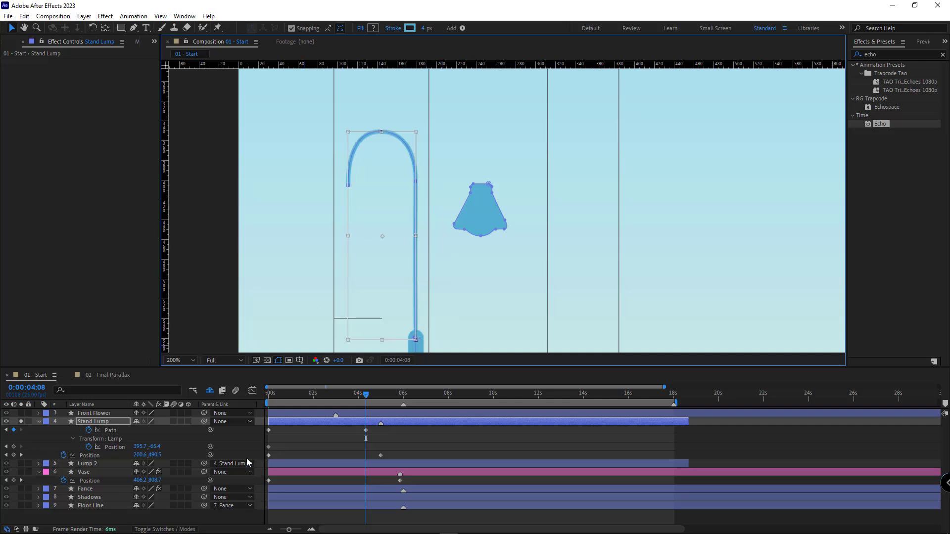
left_click(50, 440)
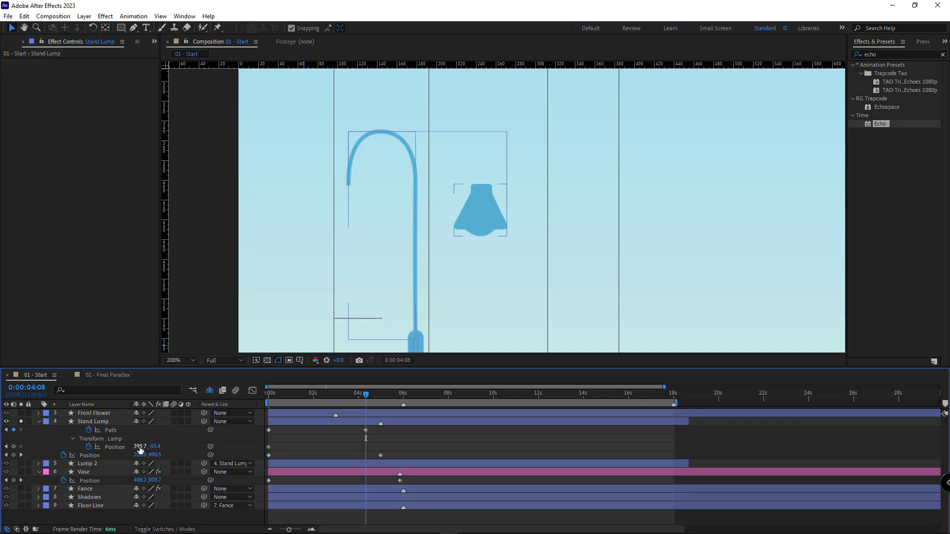
Set the Lamp group's Position X to 261.5 under the flipped curve and move the Path and Lamp Position keyframes to 0:00:05:00.
left_click_drag(141, 449, 23, 447)
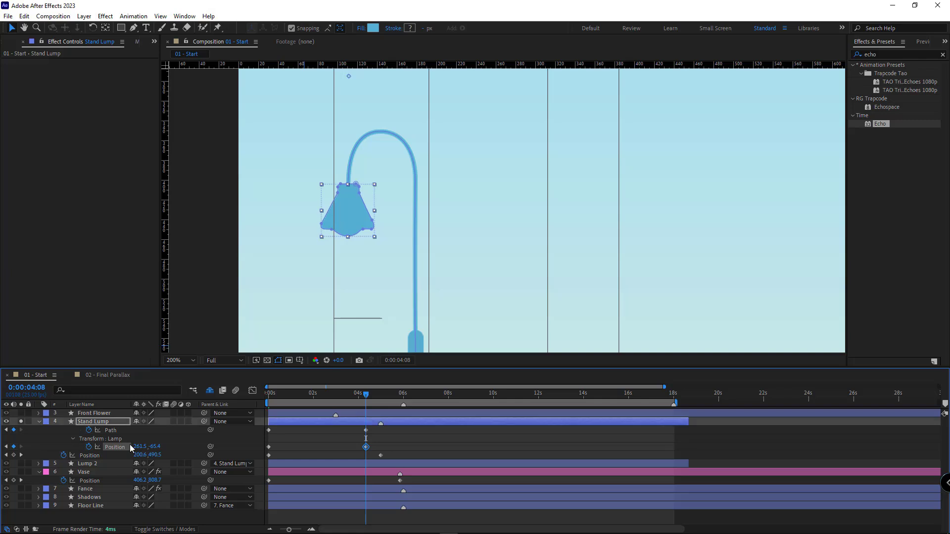
left_click_drag(346, 454, 380, 452)
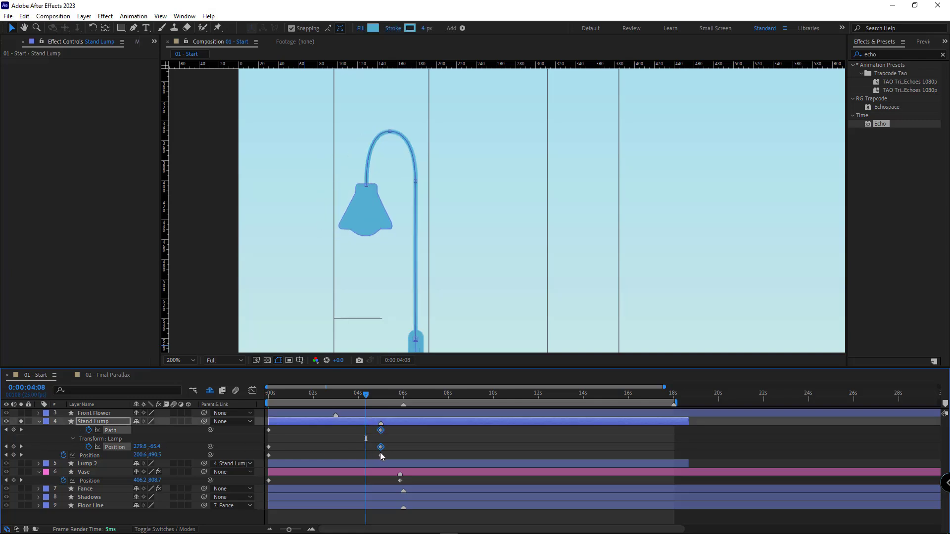
scroll(408, 239, "down", 2)
key("ctrl+shift+a")
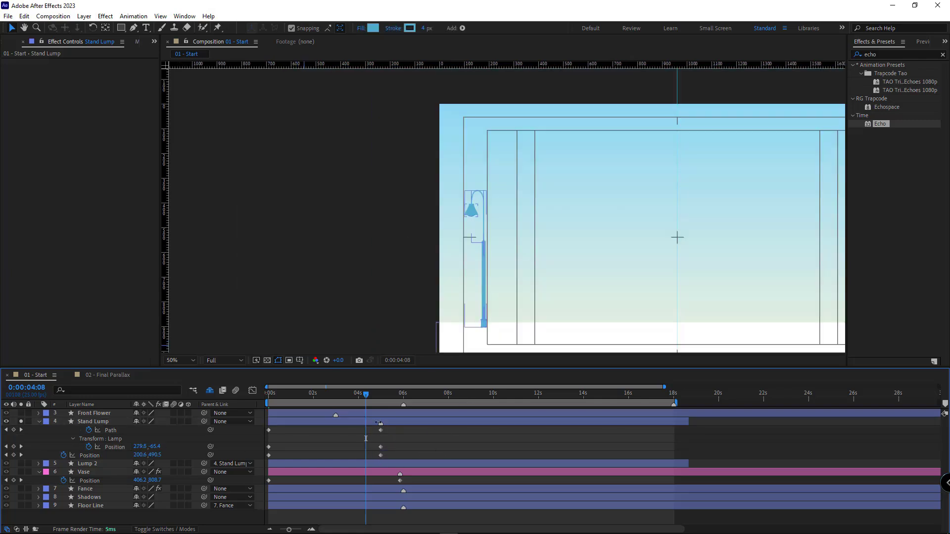
Scrub from the start to 0:00:02:17 to check how the lamp post travels and its curve turns.
left_click_drag(273, 397, 250, 412)
left_click_drag(517, 251, 356, 226)
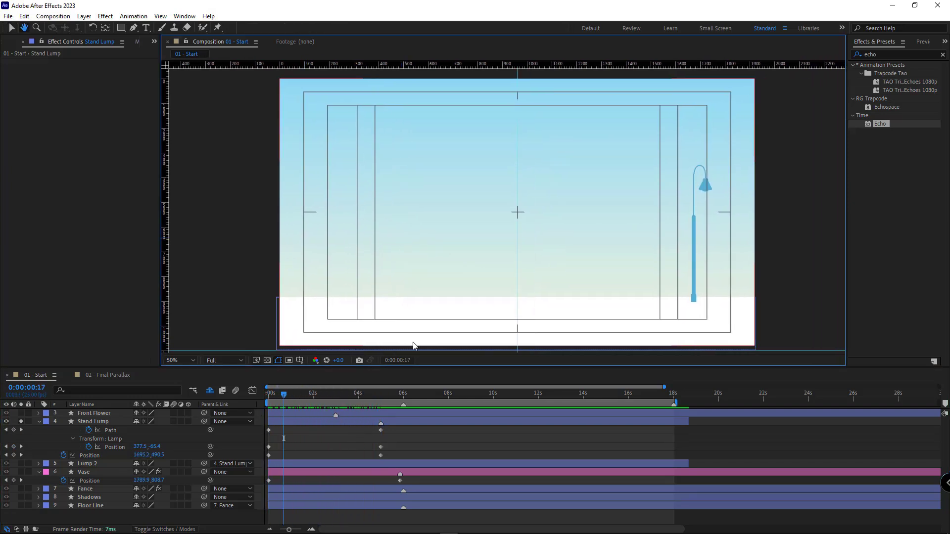
left_click_drag(281, 394, 328, 410)
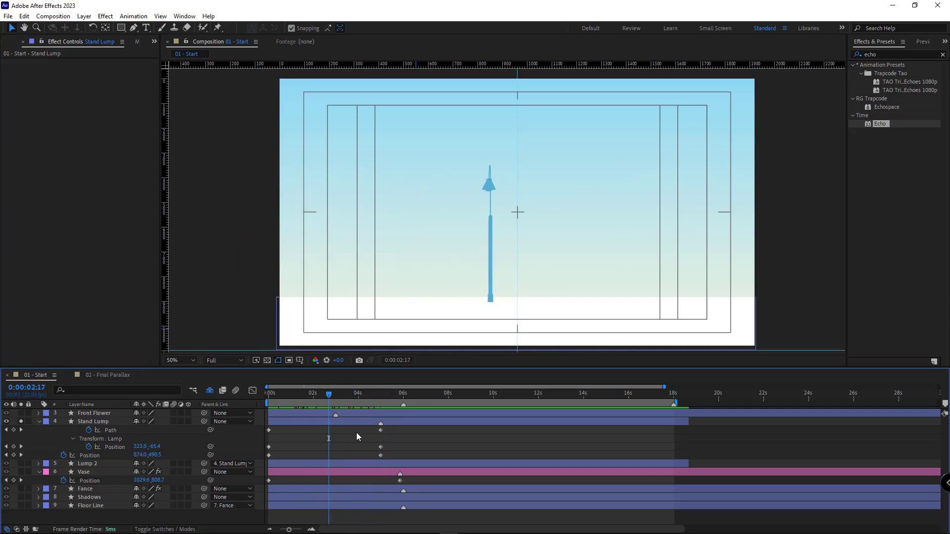
Unhide the Stand Lump layer's Shape 1 shadow, start its Path keyframe at 0:00:00:00, and show only the layer's animated properties.
left_click(39, 421)
left_click(39, 421)
left_click(56, 430)
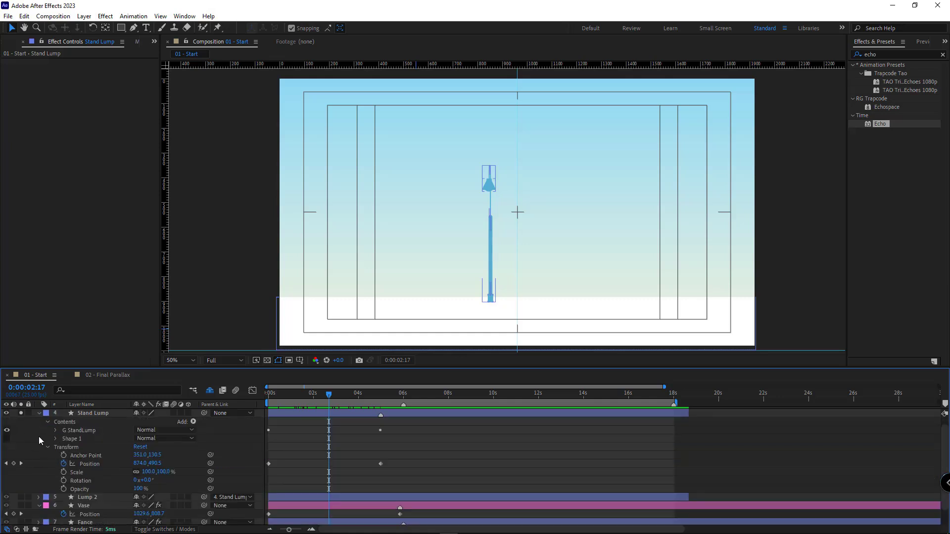
key("Home")
key("comma")
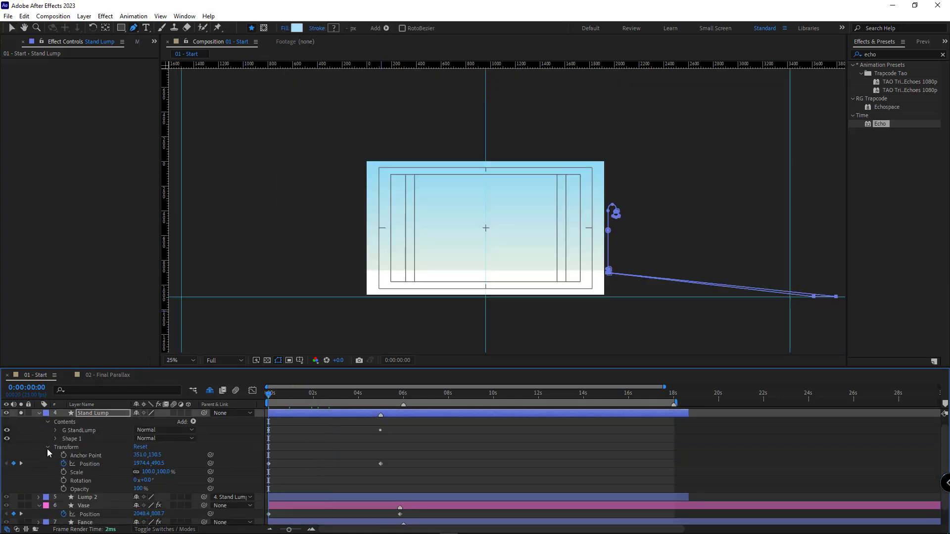
key("g")
left_click(55, 439)
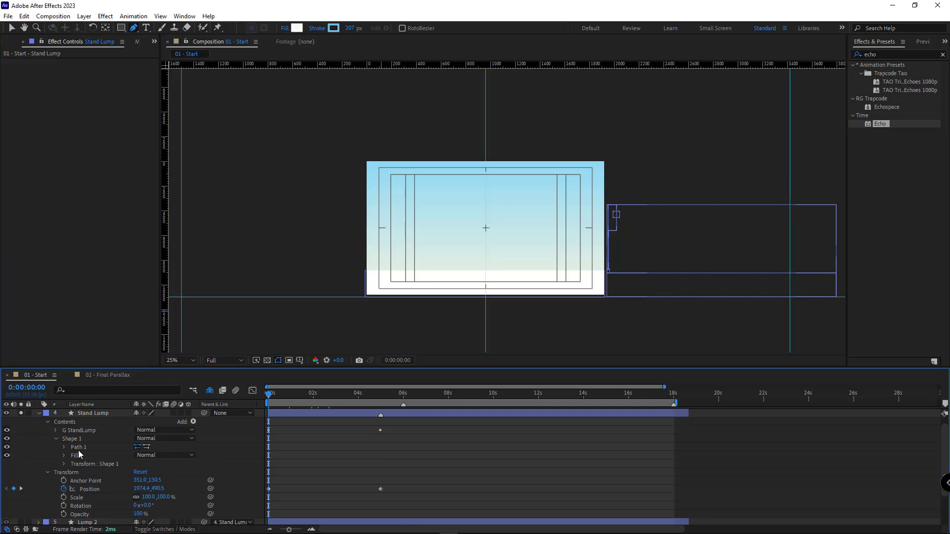
left_click(65, 447)
left_click(80, 455)
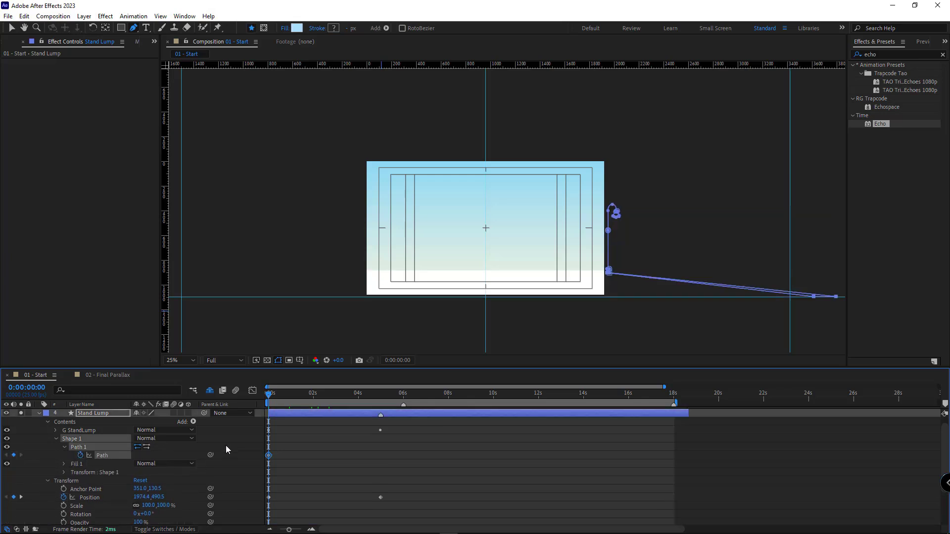
key("u")
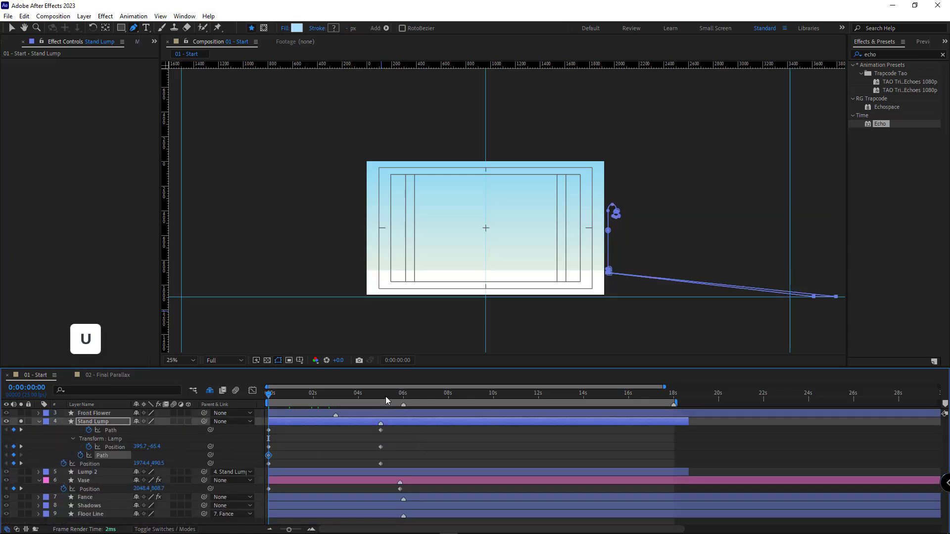
Move the Shape 1 shadow's outer points to the far right vertical guide at 0:00:00:00 and the far left guide at 0:00:05:00.
left_click_drag(809, 295, 700, 295)
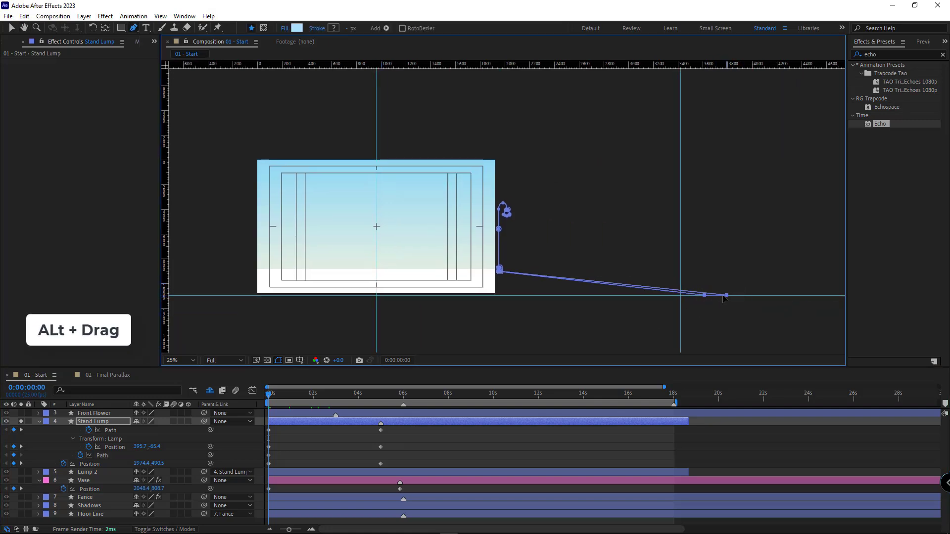
left_click_drag(726, 295, 682, 297)
left_click_drag(442, 304, 610, 314)
left_click(381, 397)
left_click_drag(662, 298, 329, 304)
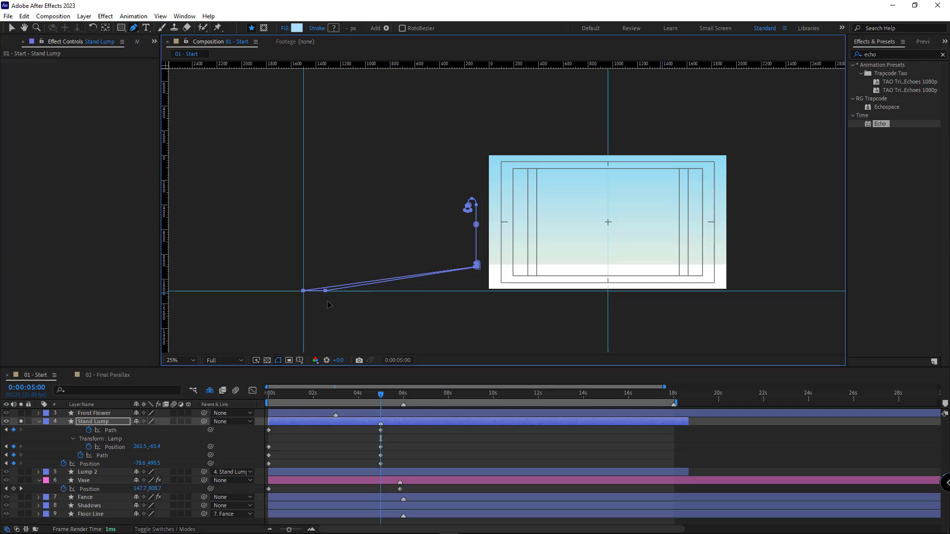
left_click(423, 460)
With the time at 0:00:02:13, shift the Stand Lump layer's starting Position keyframe outward until the post sits at the frame's centre.
left_click_drag(299, 392, 322, 399)
scroll(528, 303, "up", 2)
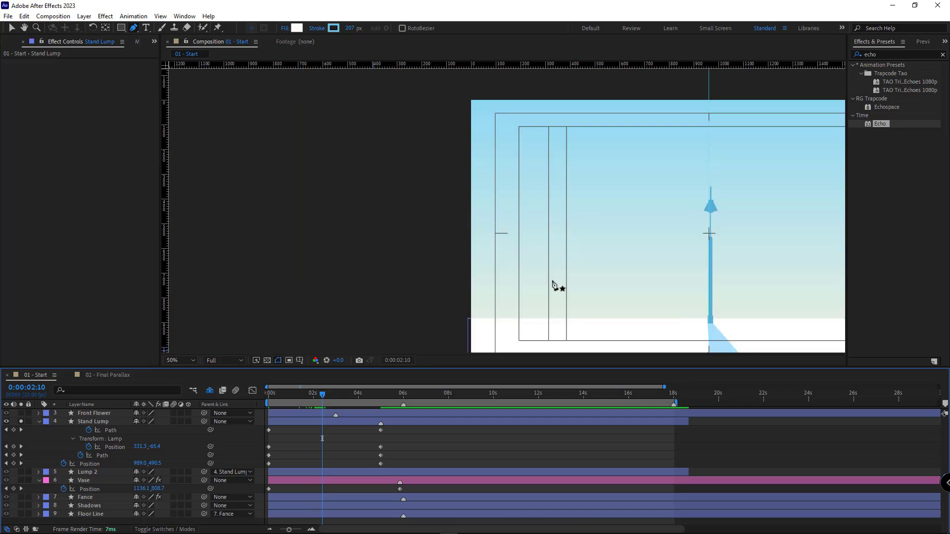
left_click_drag(552, 285, 394, 218)
left_click(325, 398)
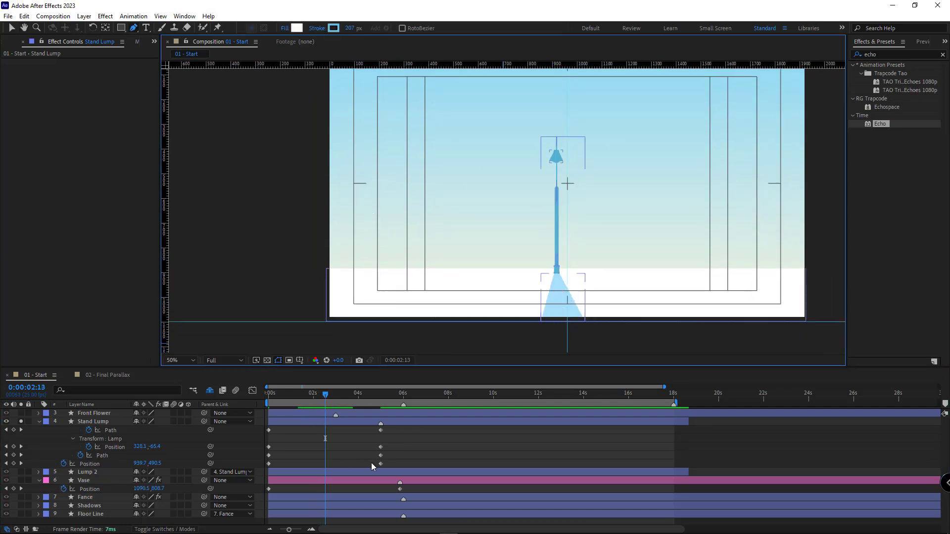
left_click(370, 429)
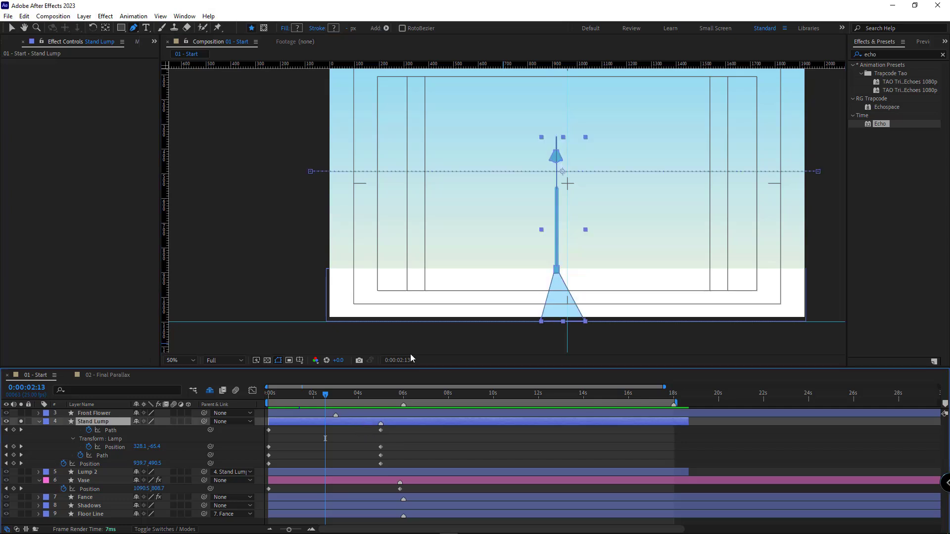
key("v")
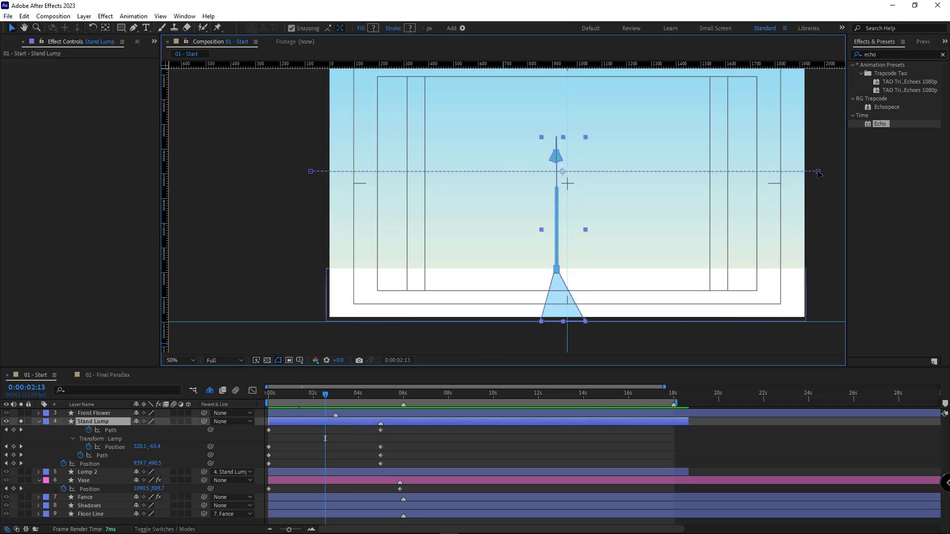
mouse_move(817, 175)
left_mouse_down()
mouse_move(838, 176)
mouse_move(834, 183)
left_mouse_up()
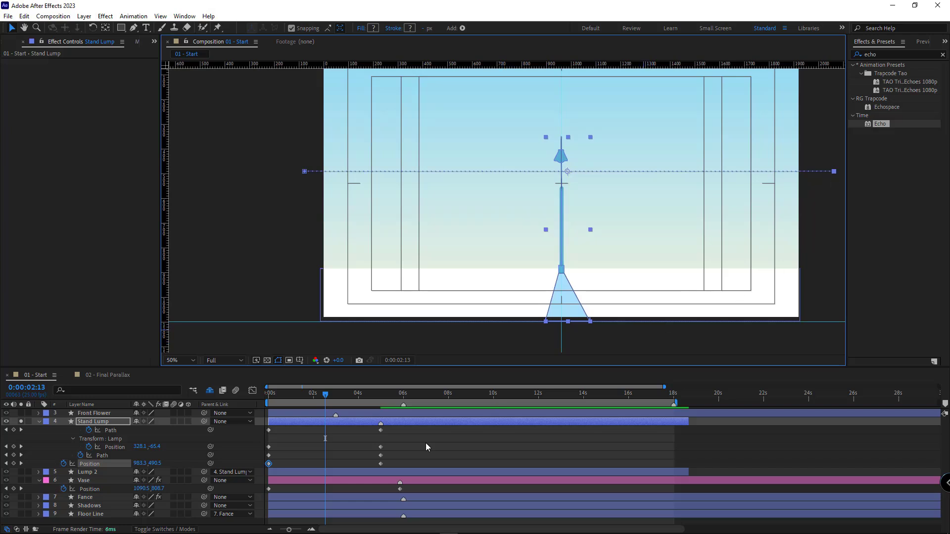
At 0:00:02:13, nudge the shadow's two lower points left to centre the shadow under the post.
key("g")
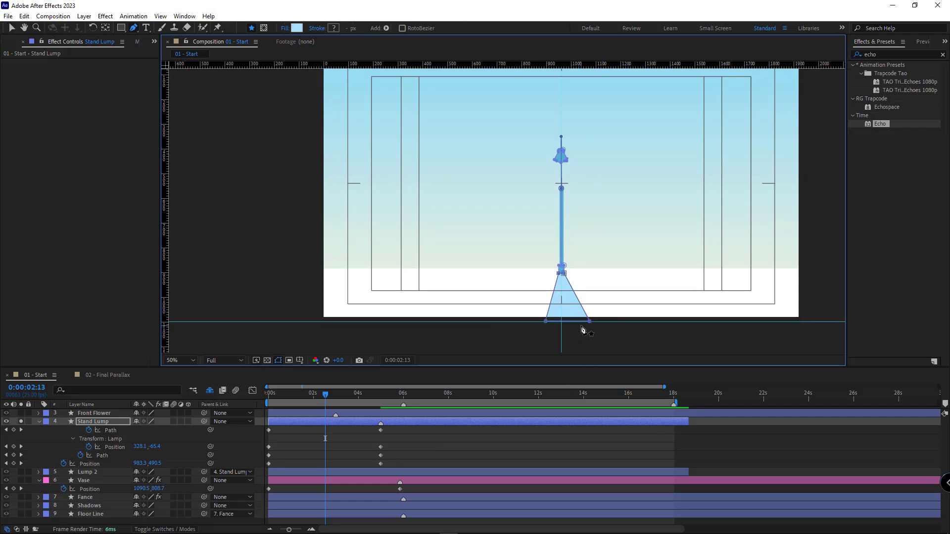
key("shift+Left")
key("shift+Left")
key("v")
left_click(533, 296)
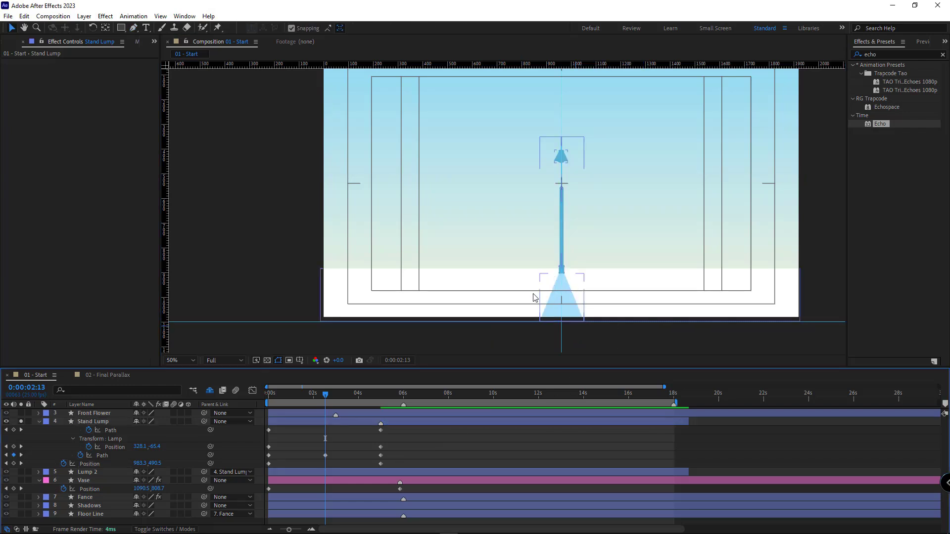
Apply Echo to the Stand Lump layer with the Echo Operator set to Maximum and 25 echoes.
left_click(112, 439)
left_click(94, 422)
left_click_drag(879, 124, 322, 423)
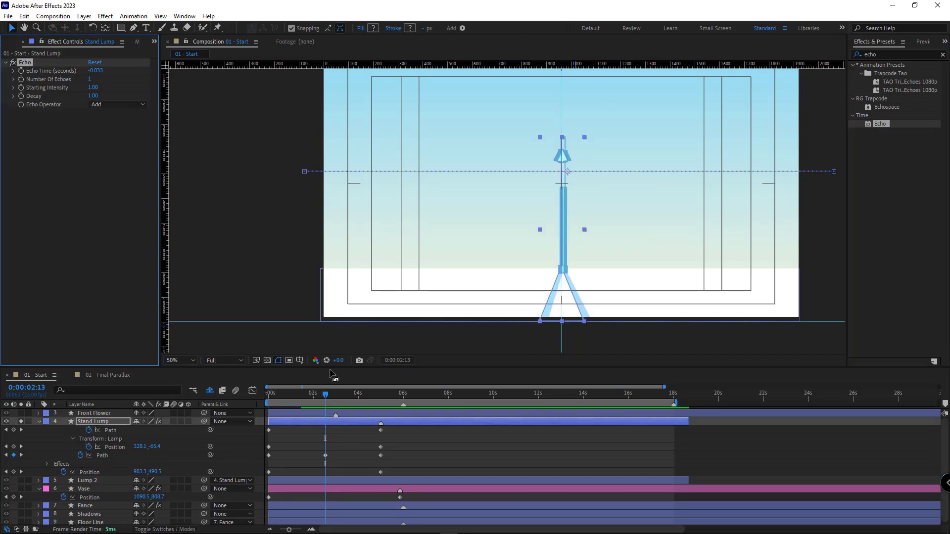
left_click(119, 105)
left_click(113, 127)
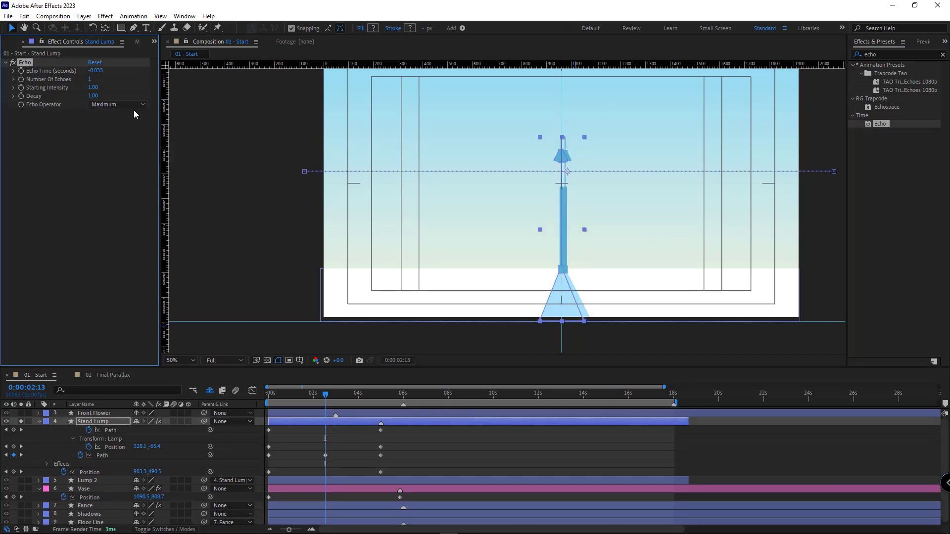
left_click(93, 81)
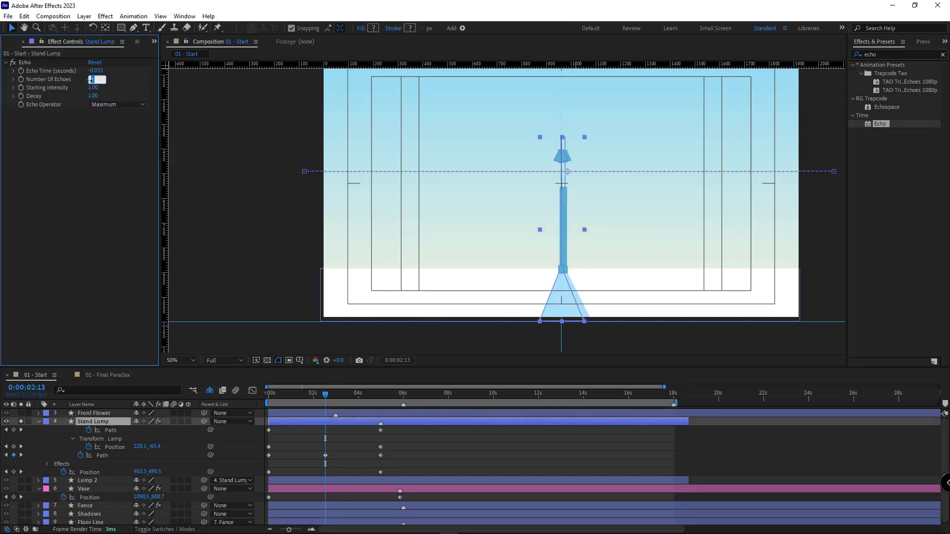
key("Return")
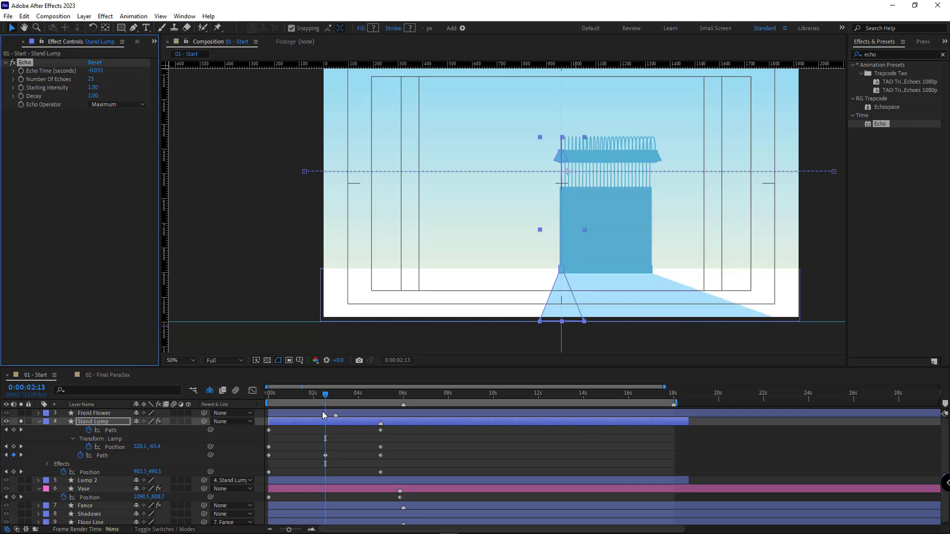
Set the Stand Lump layer's Echo Time to -1.593 seconds and preview the spaced lamp posts from 0:00:06:00.
left_click_drag(325, 401, 380, 401)
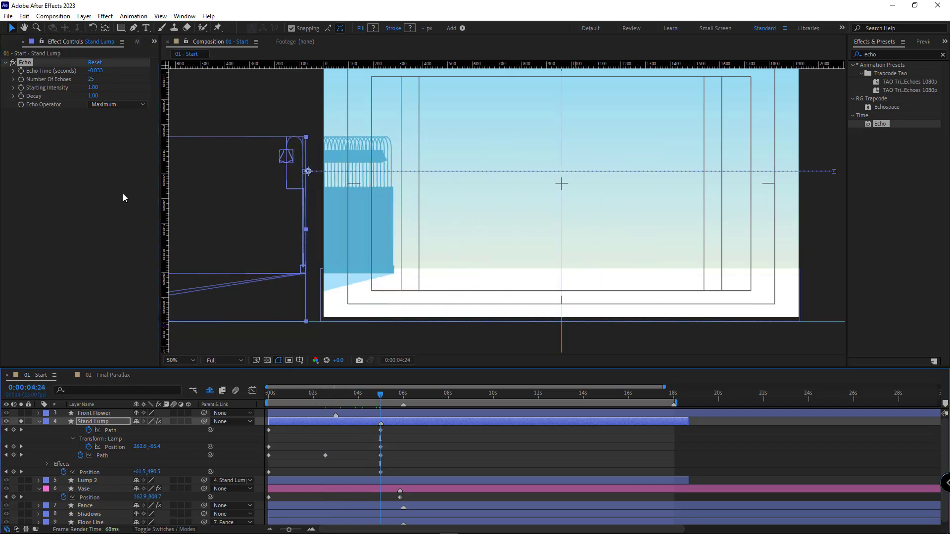
left_click_drag(97, 74, 48, 72)
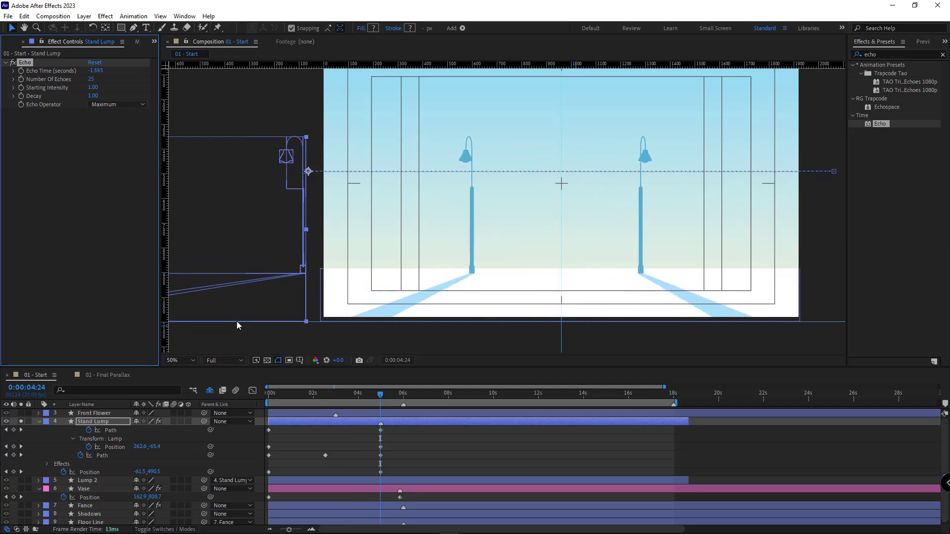
left_click(453, 447)
mouse_move(381, 396)
left_mouse_down()
mouse_move(403, 397)
mouse_move(397, 402)
left_mouse_up()
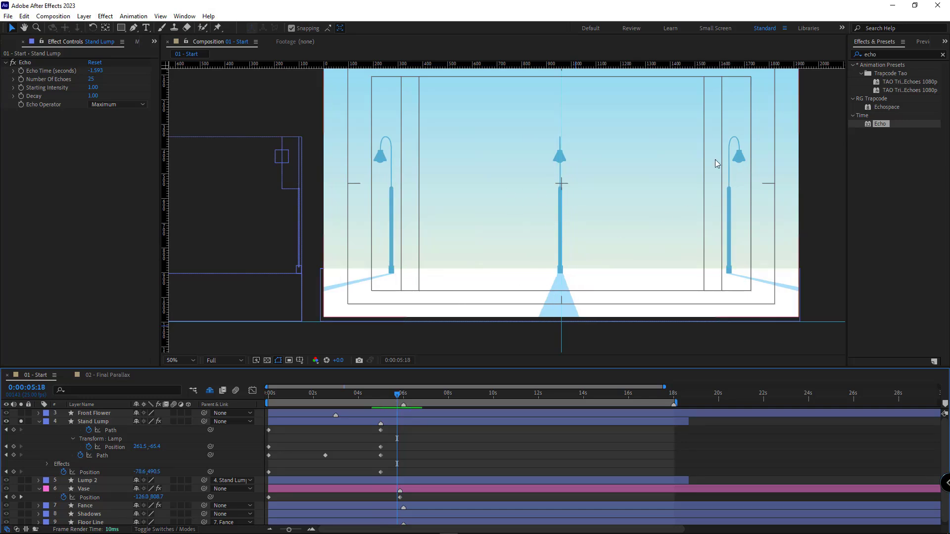
left_click(404, 401)
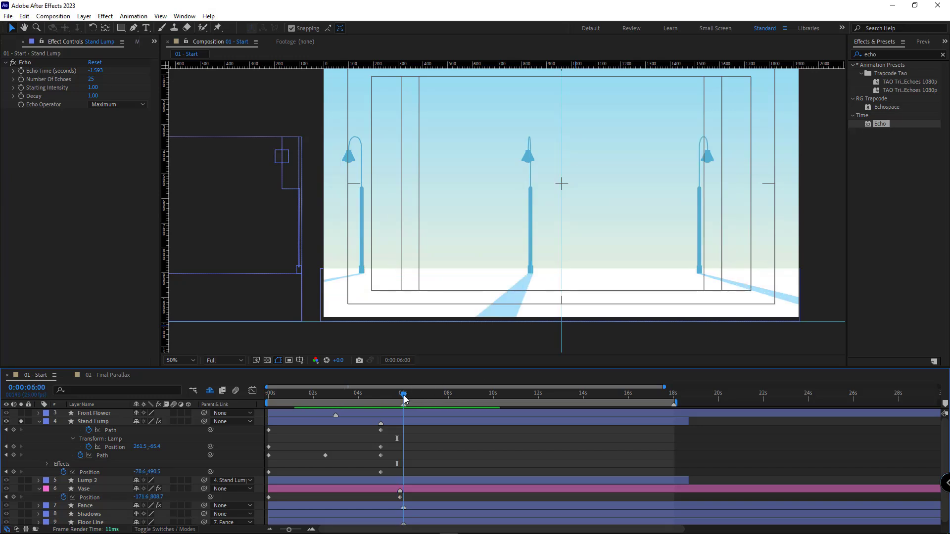
key("space")
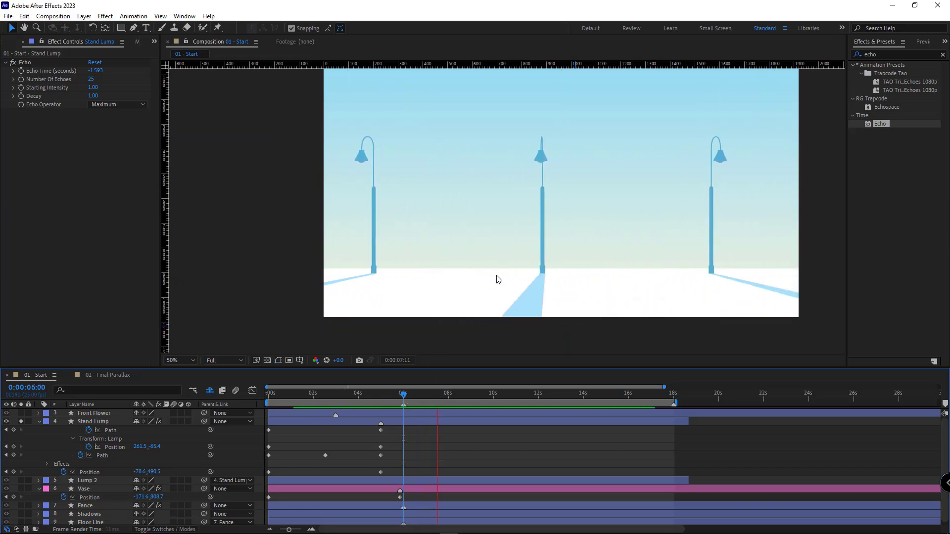
key("space")
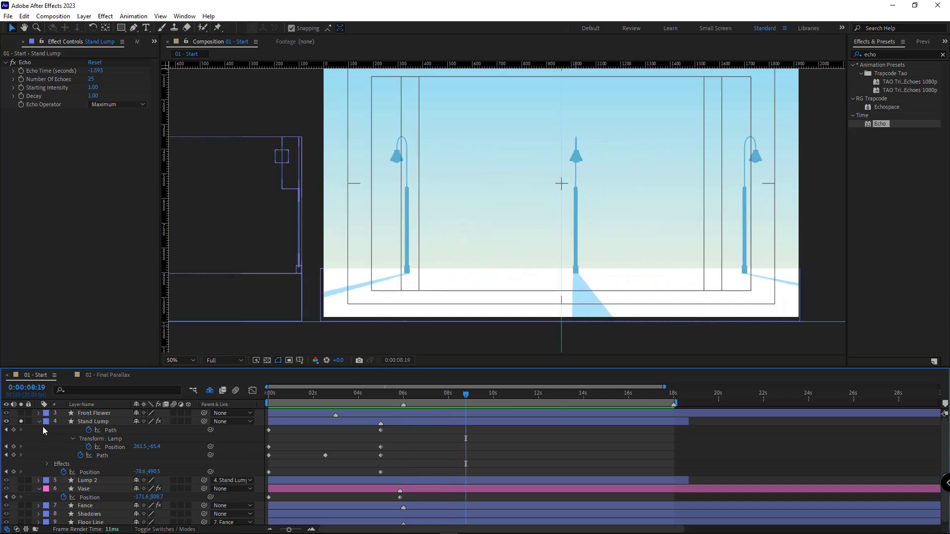
Solo the Fance and Shadows layers along with Stand Lump and preview the combined motion from 0:00:06:00.
left_click(39, 422)
left_click(39, 438)
left_click(85, 438)
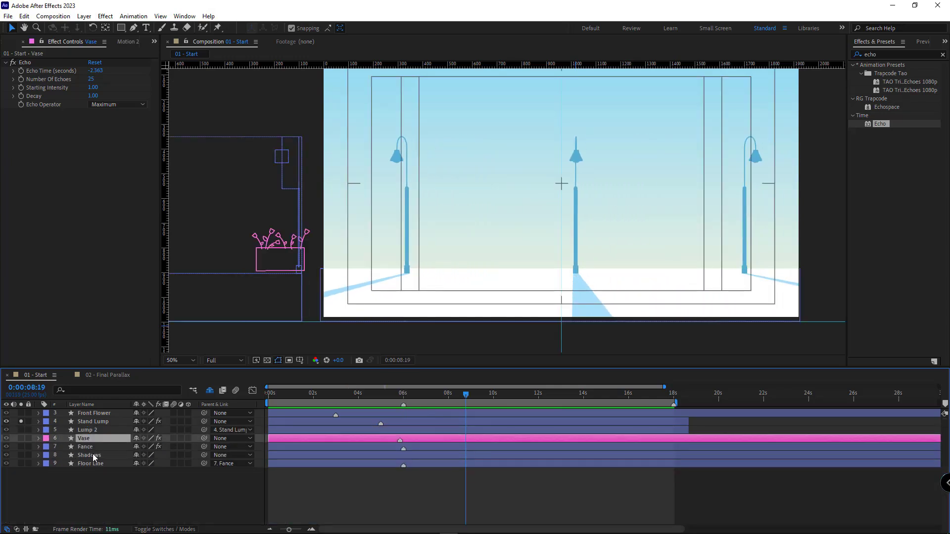
left_click(38, 448)
left_click(20, 447)
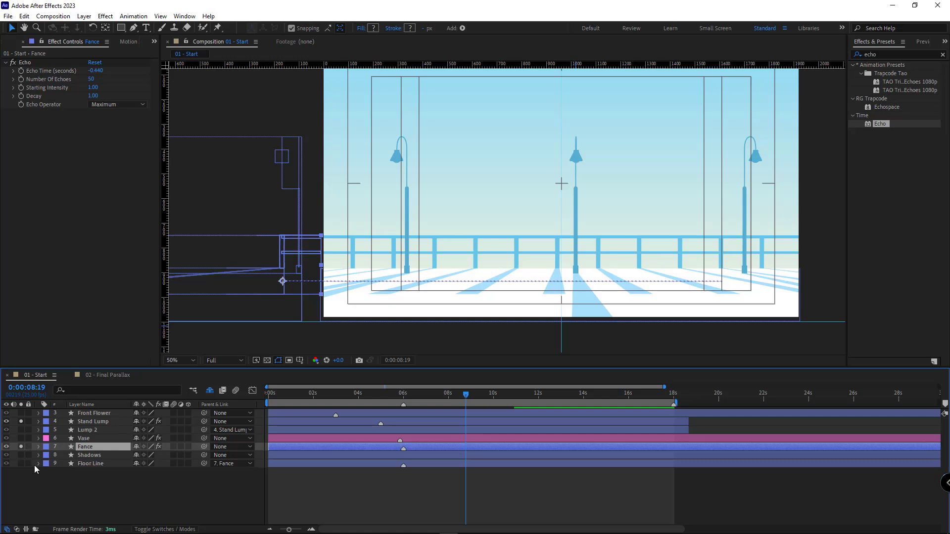
left_click(21, 455)
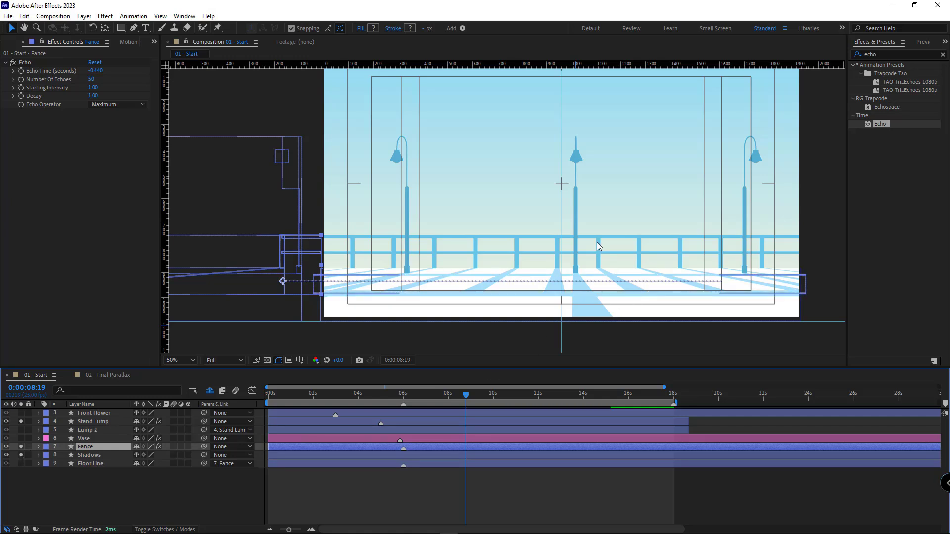
left_click(403, 395)
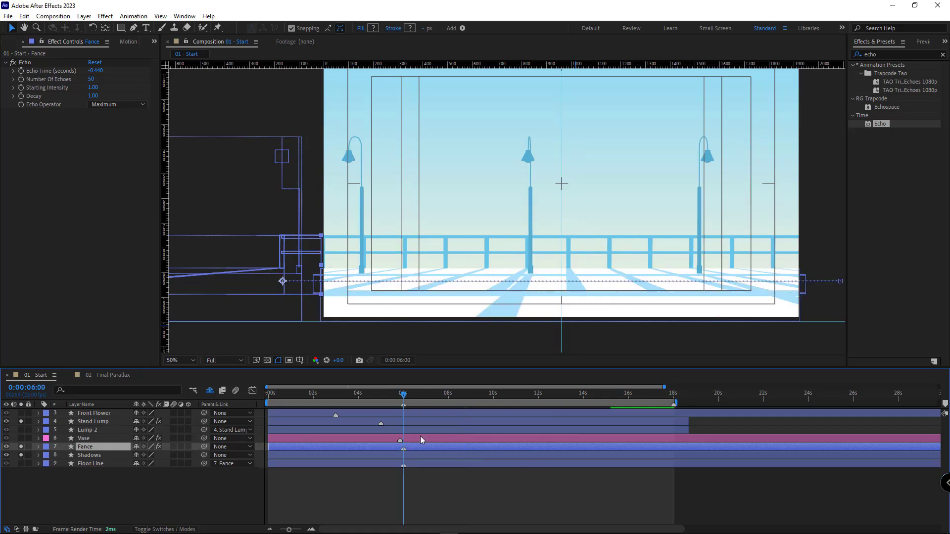
left_click(520, 480)
key("space")
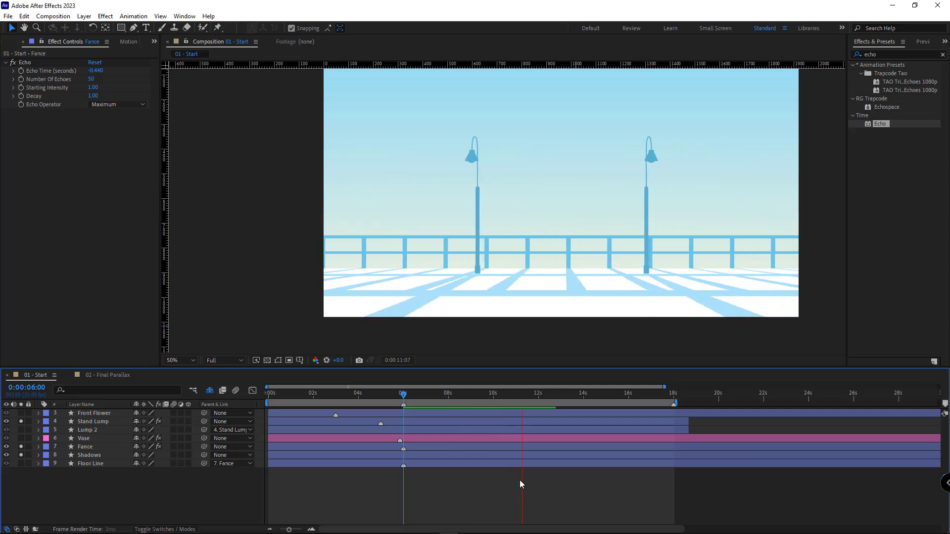
key("space")
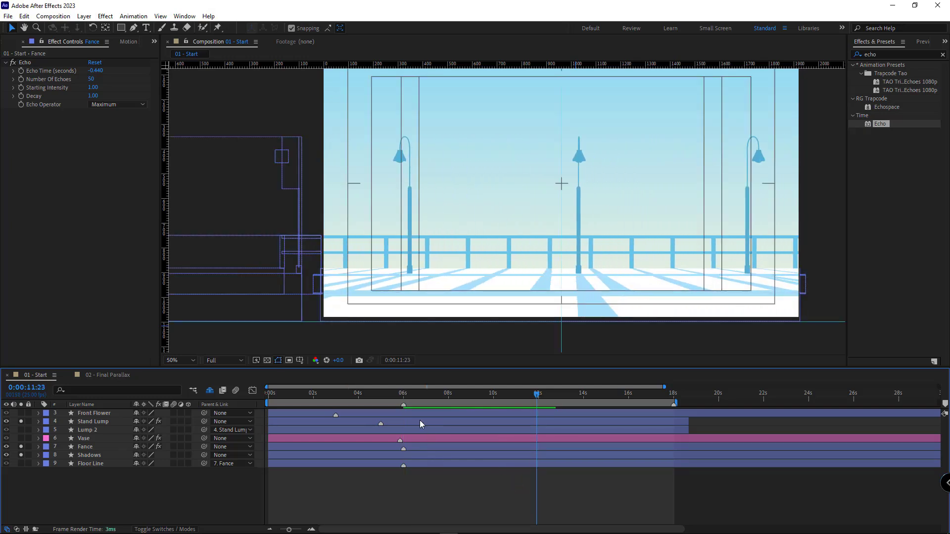
Solo the Lump 2 string-lights layer and check how it hangs between the lamp posts at an earlier time.
left_click(404, 394)
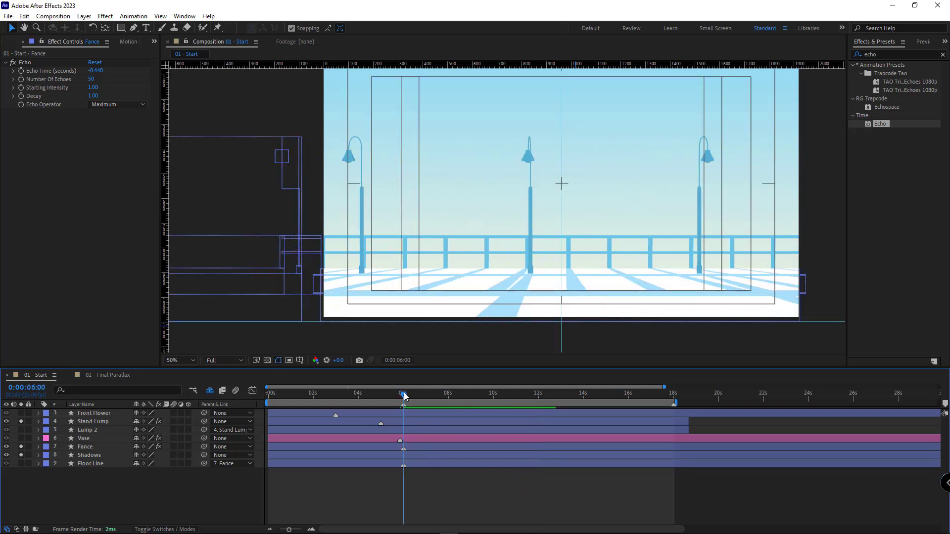
left_click(83, 431)
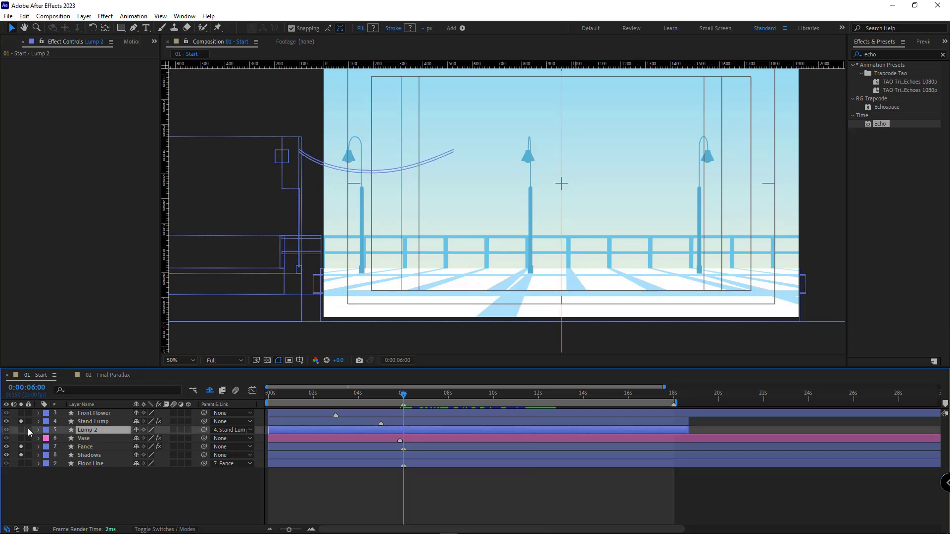
left_click(22, 431)
left_click(400, 465)
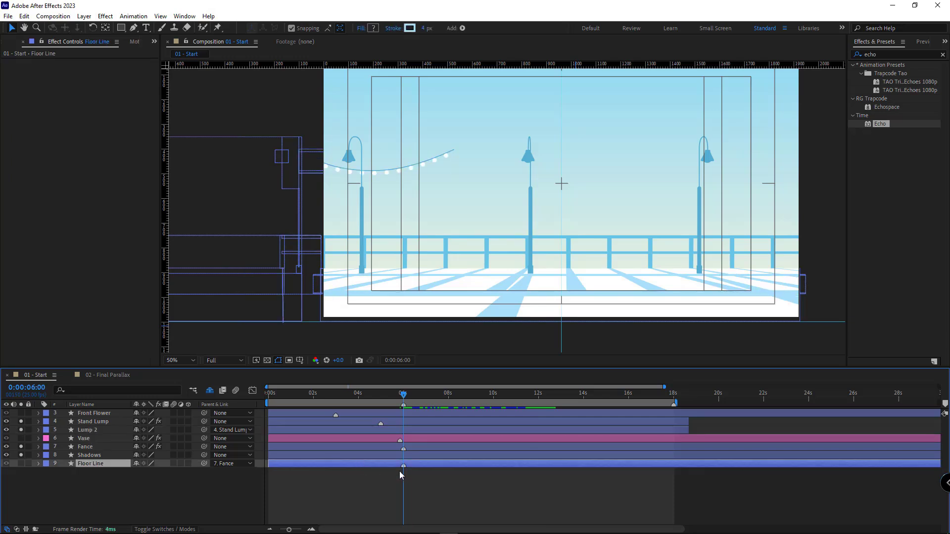
left_click(329, 394)
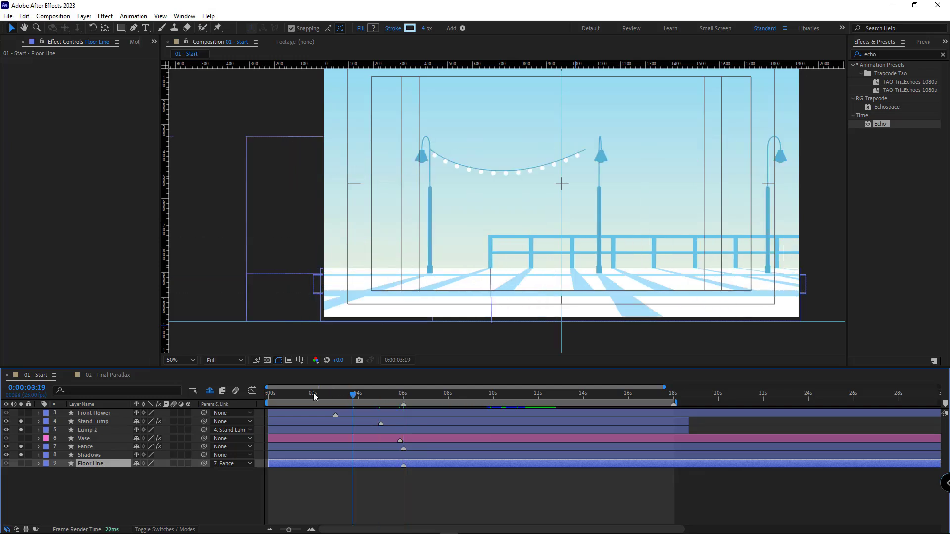
Add a Position keyframe to the Lump 2 layer at 0:00:05:00.
left_click(102, 430)
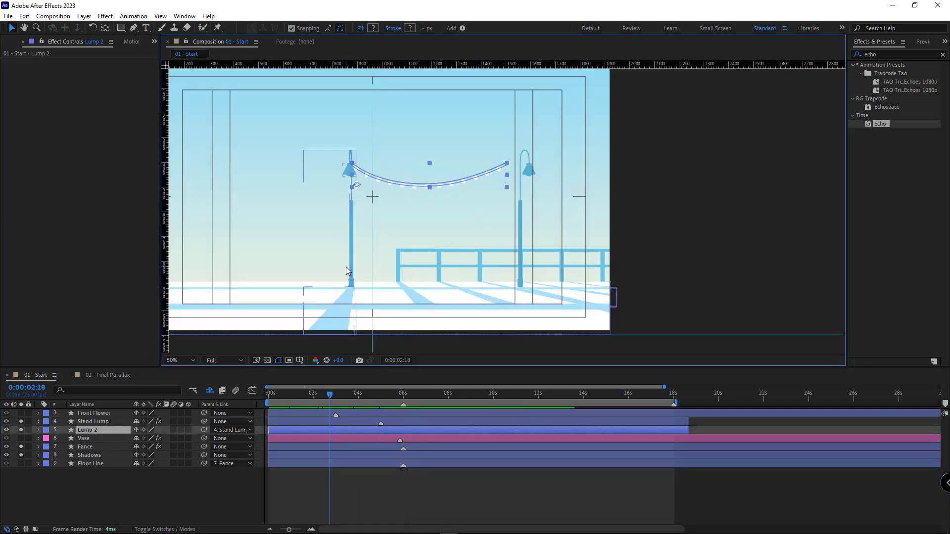
left_click_drag(286, 396, 217, 399)
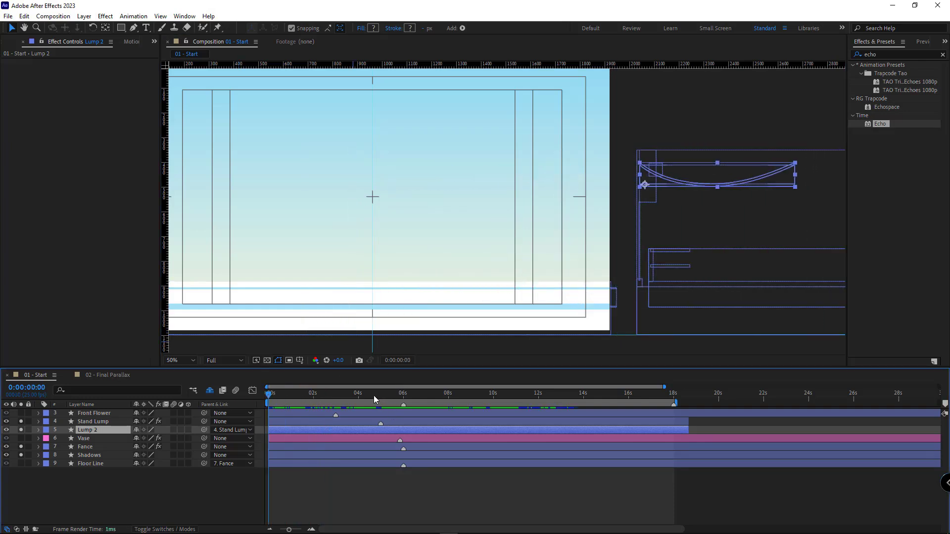
left_click_drag(531, 259, 614, 268)
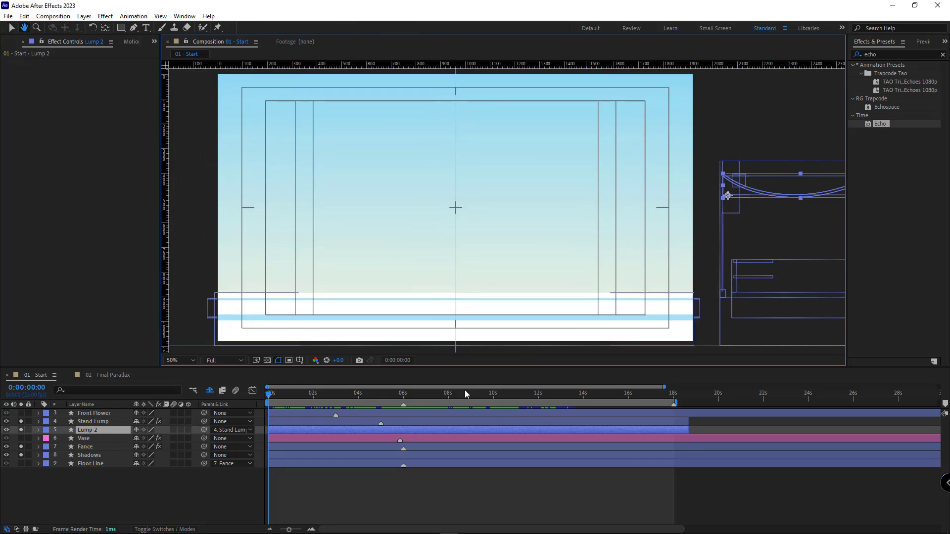
left_click_drag(360, 395, 382, 399)
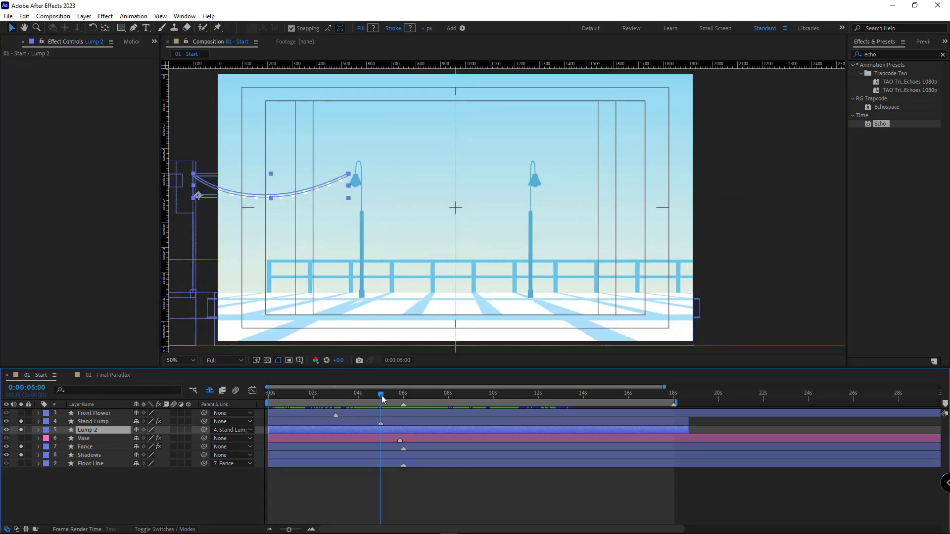
left_click_drag(336, 244, 487, 248)
left_click(373, 492)
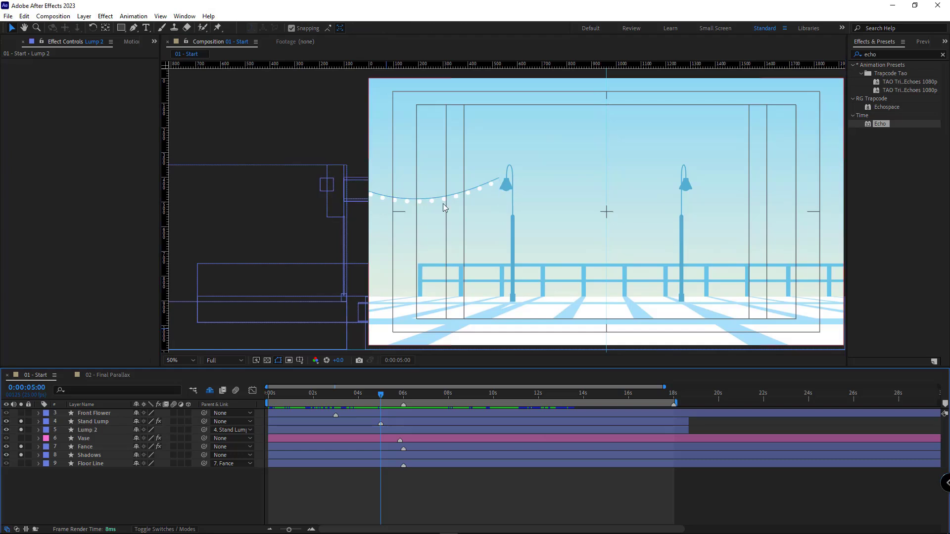
left_click(90, 431)
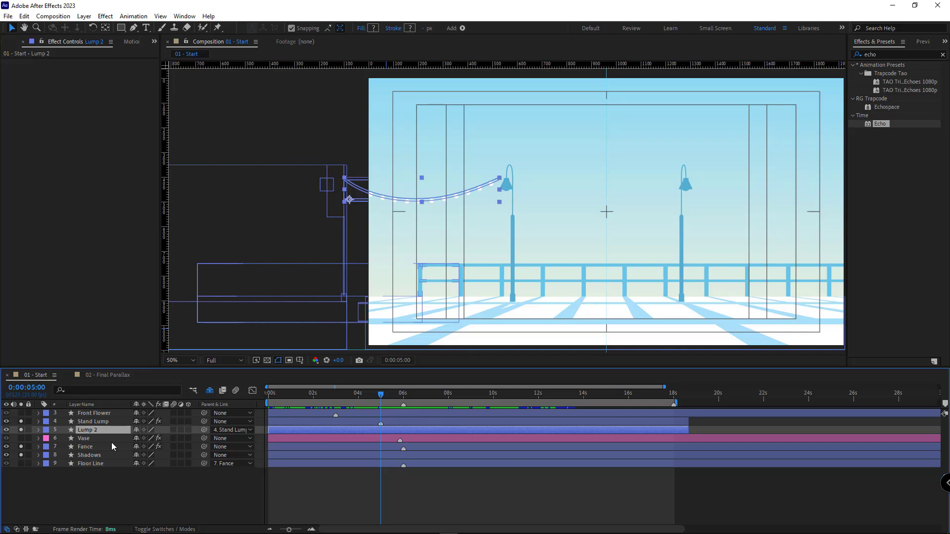
key("p")
scroll(447, 233, "up", 2)
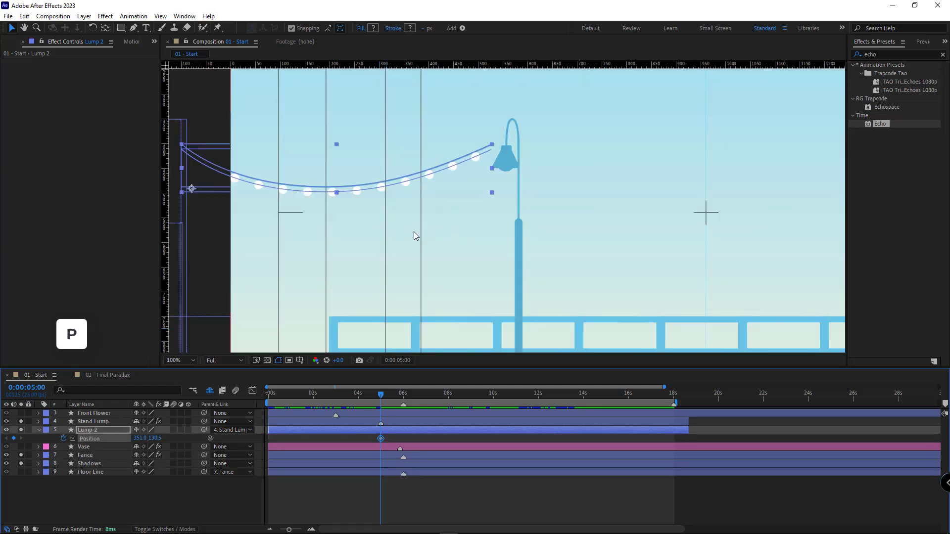
Extend the inner end points of the Lump 2 string-lights path horizontally until they meet the neighbouring lamp post.
left_click_drag(426, 232, 509, 229)
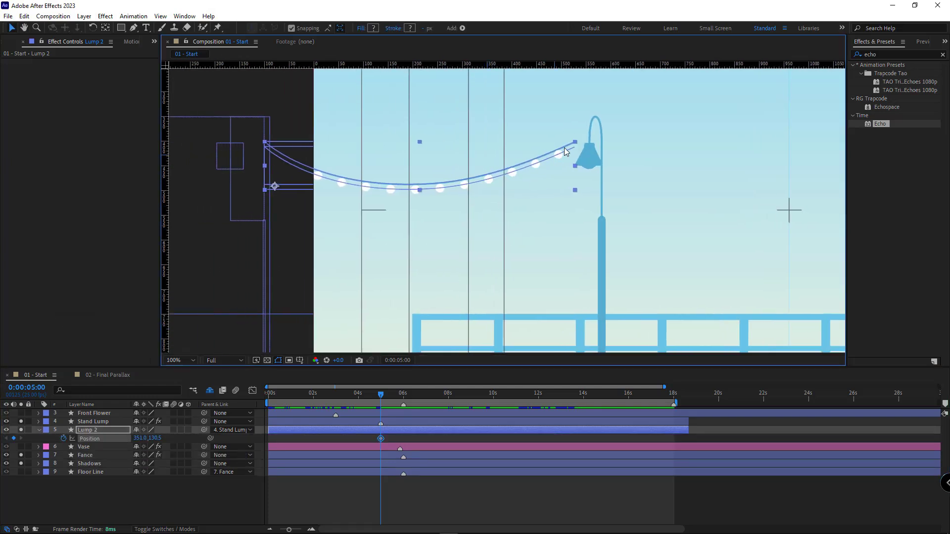
key("g")
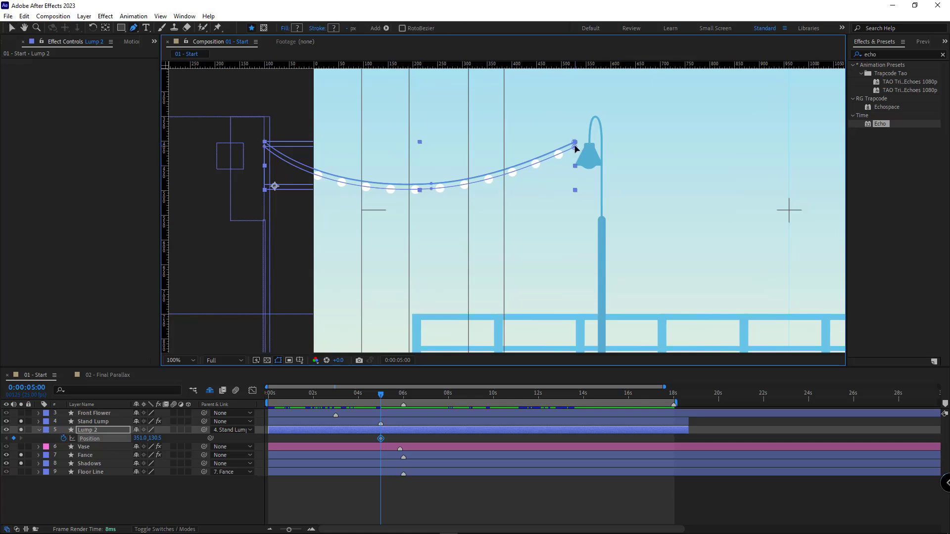
left_click_drag(603, 111, 256, 214)
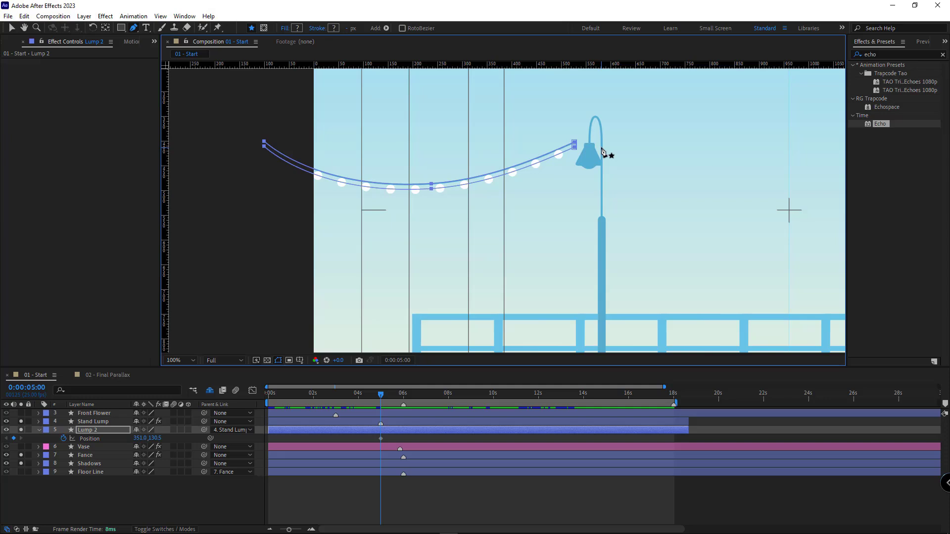
key("v")
left_click_drag(580, 172, 601, 171)
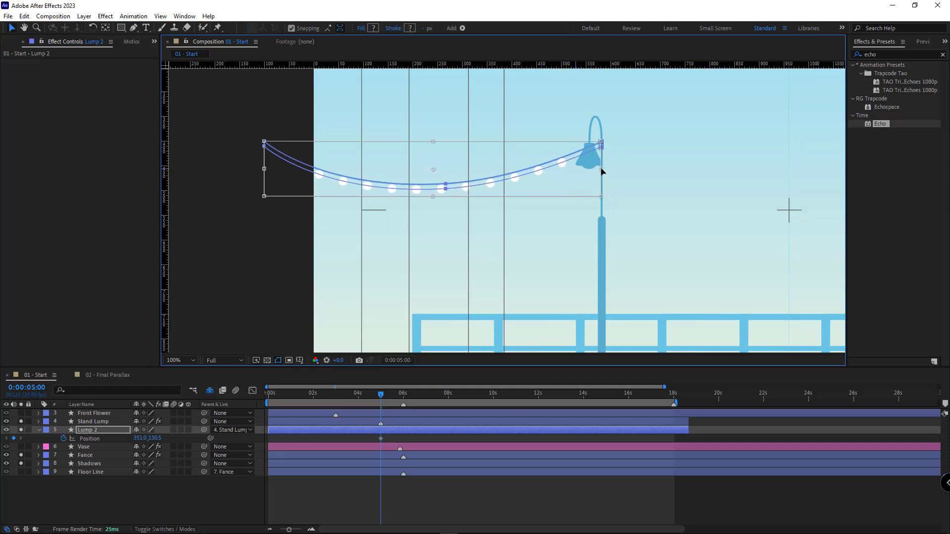
At 0:00:06:10, set the Lump 2 Position to -248.0, 130.5 to move the lights out of frame, and check the motion at 0:00:05:15.
key("space")
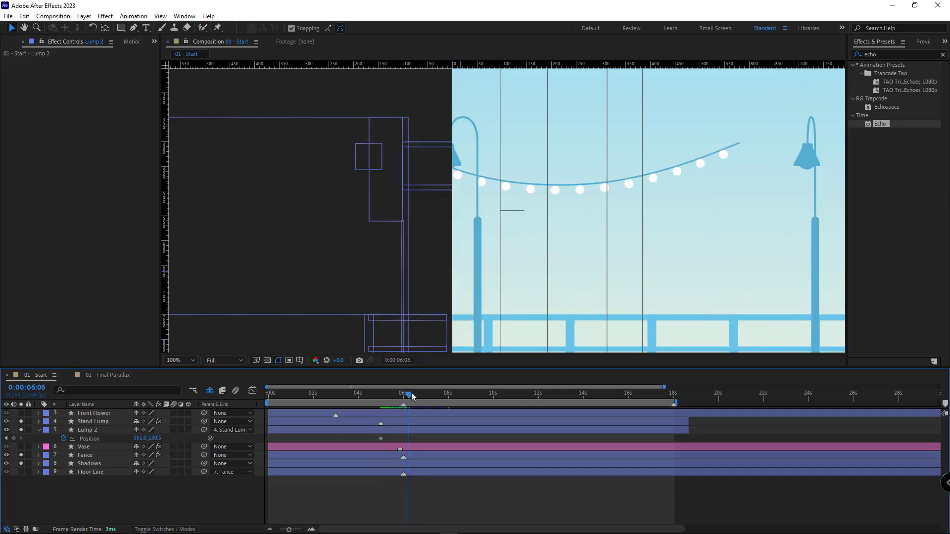
left_click_drag(411, 395, 417, 394)
left_click_drag(141, 438, 91, 439)
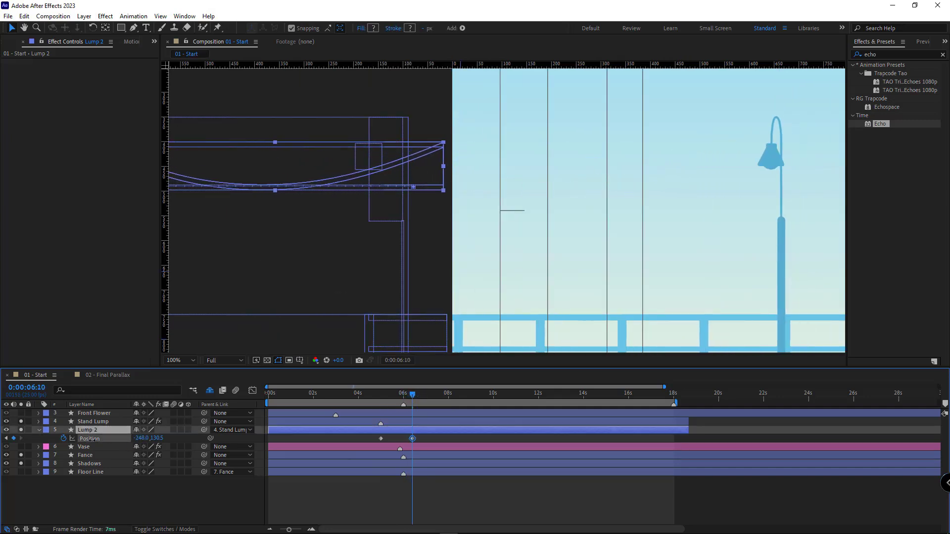
left_click(425, 498)
scroll(387, 399, "up", 1)
left_click_drag(389, 400, 404, 414)
scroll(564, 258, "down", 4)
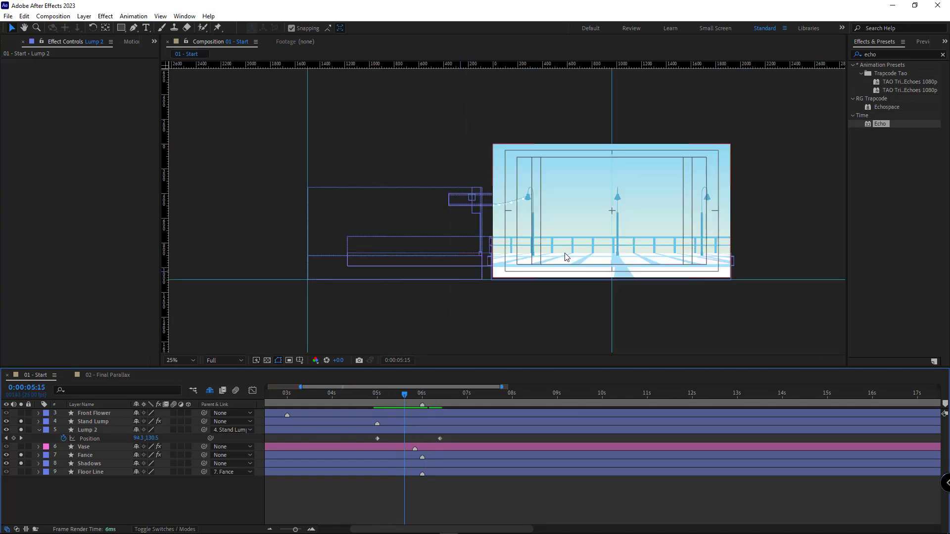
Copy the Echo effect from the Stand Lump layer to Lump 2 and inspect the repeated string lights.
scroll(566, 256, "up", 2)
left_click(400, 431)
left_click(101, 422)
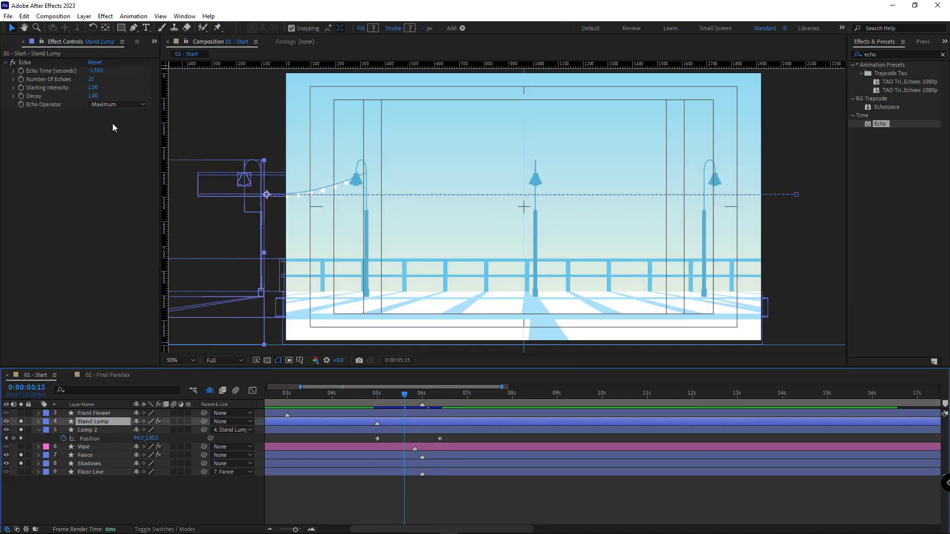
left_click(40, 64)
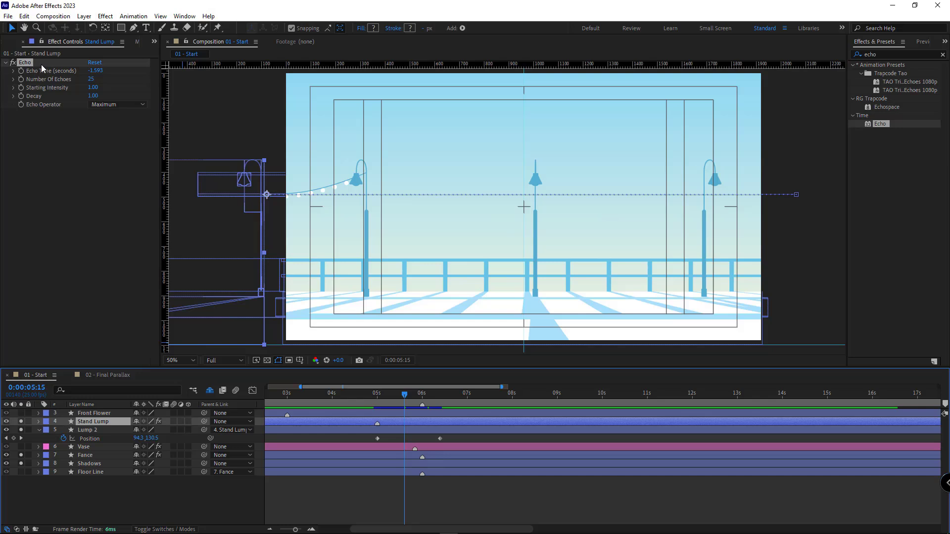
left_click(91, 431)
key("ctrl+v")
left_click(506, 512)
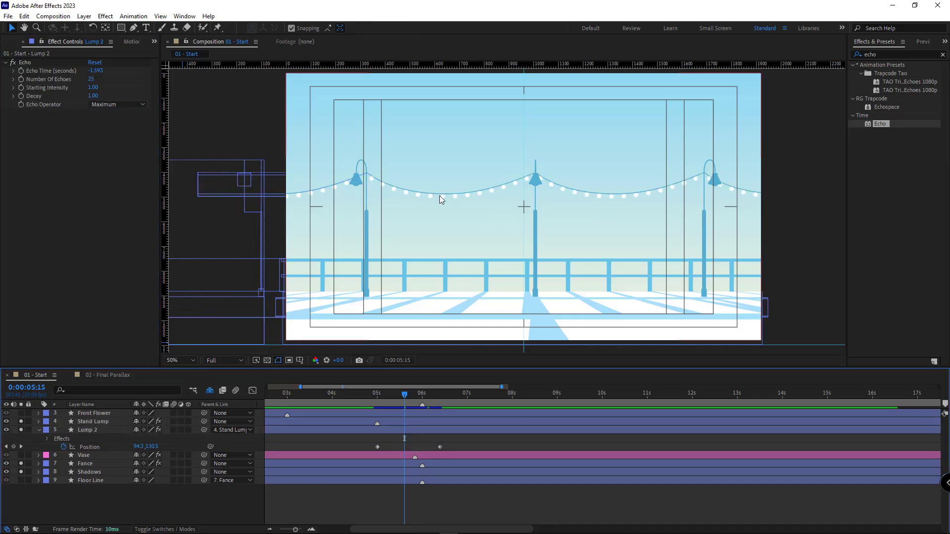
scroll(553, 278, "down", 2)
scroll(553, 277, "up", 2)
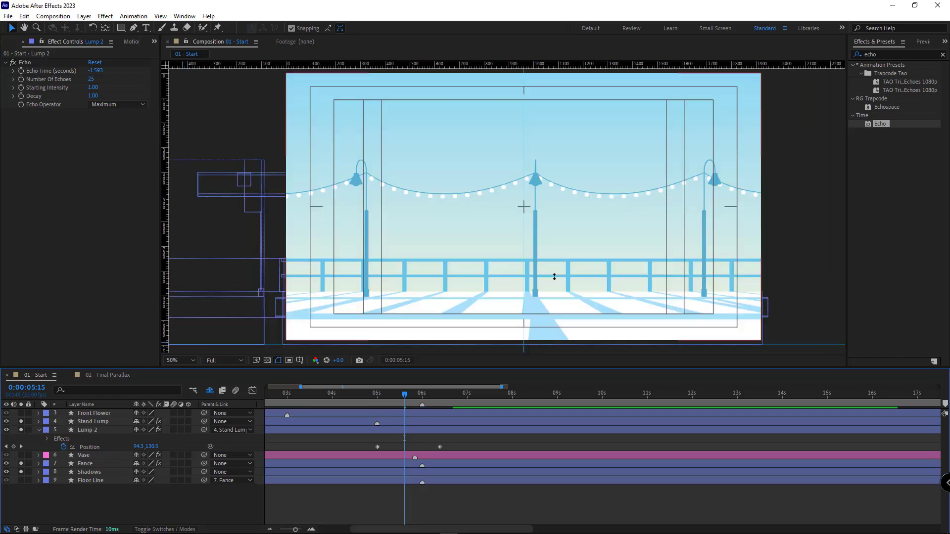
key("minus")
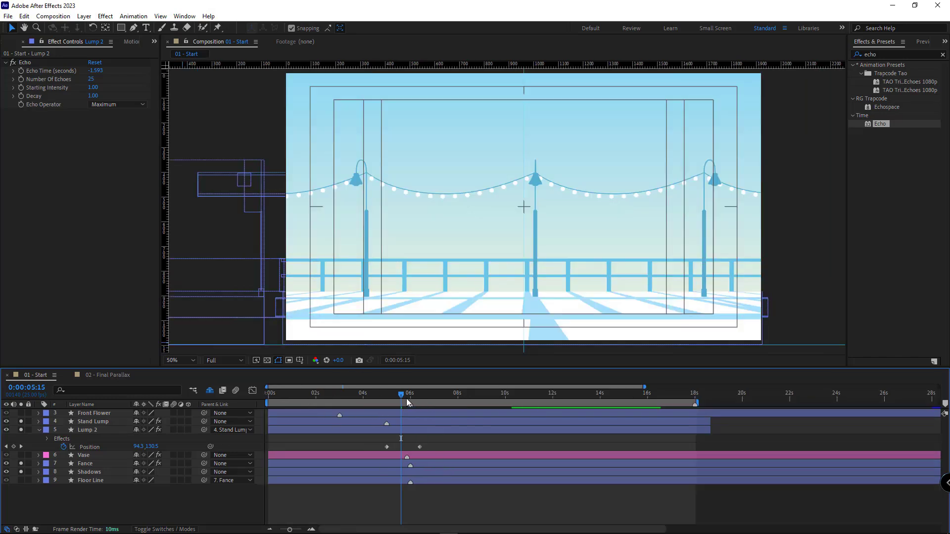
Preview the repeated string lights from 0:00:06:00.
left_click(411, 396)
key("space")
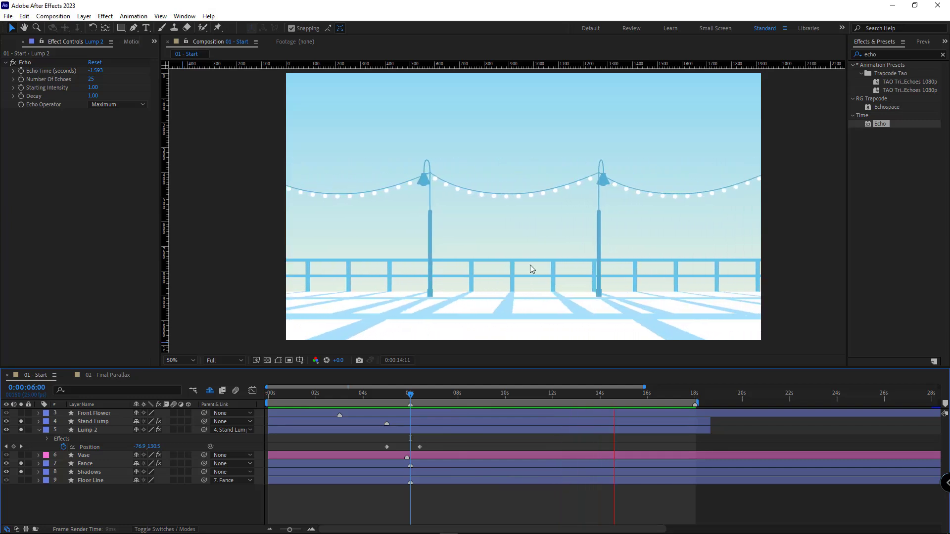
key("comma")
key("space")
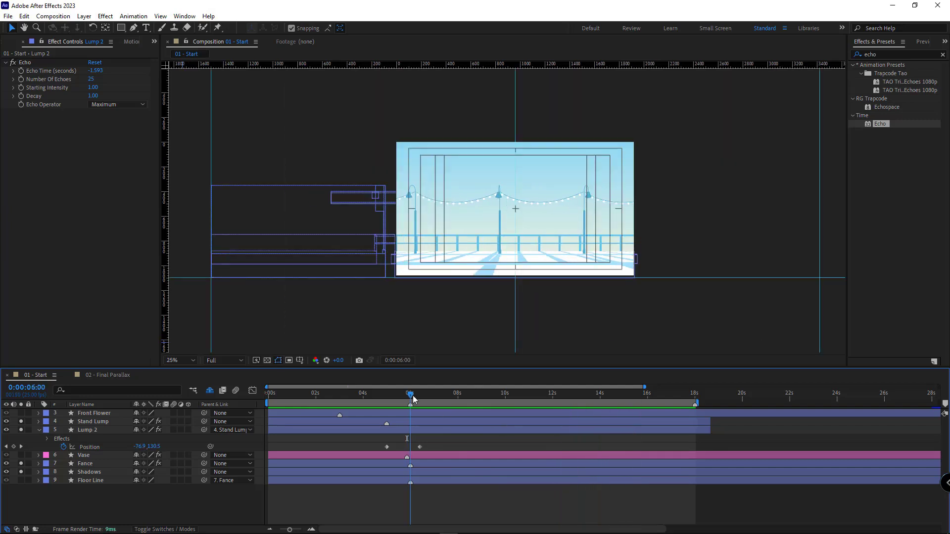
Solo the Front Flower layer and keyframe its Position at 2161.0, 1089.5 at 0:00:00:00, outside the frame's right edge.
left_click(21, 413)
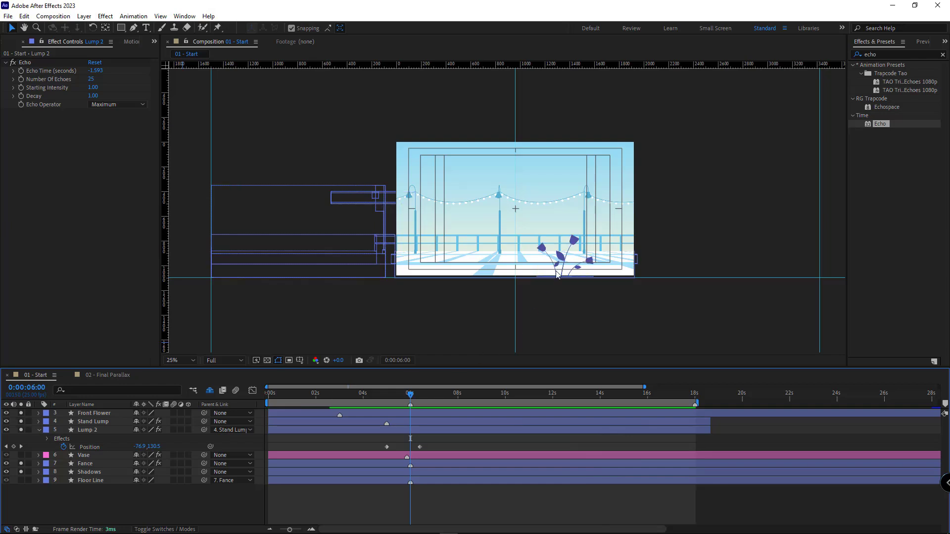
key("period")
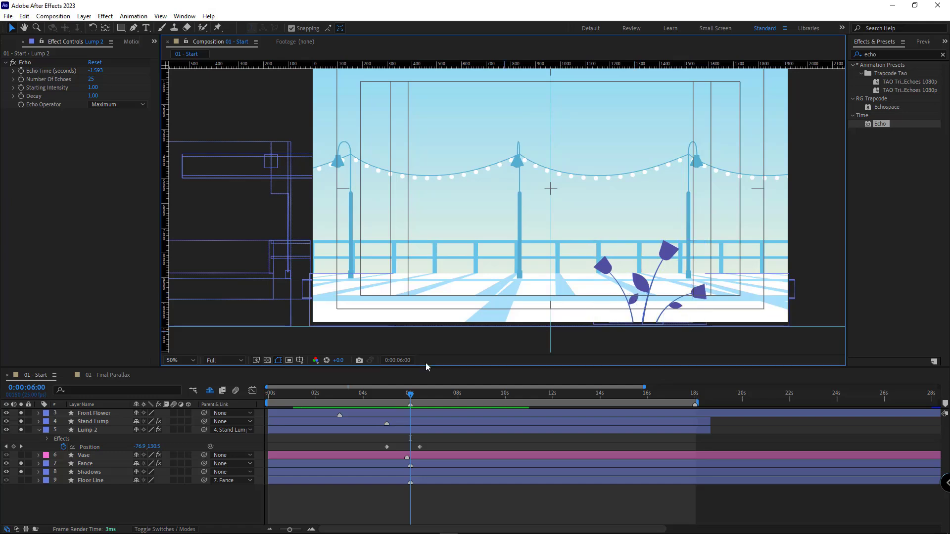
key("Home")
left_click(109, 415)
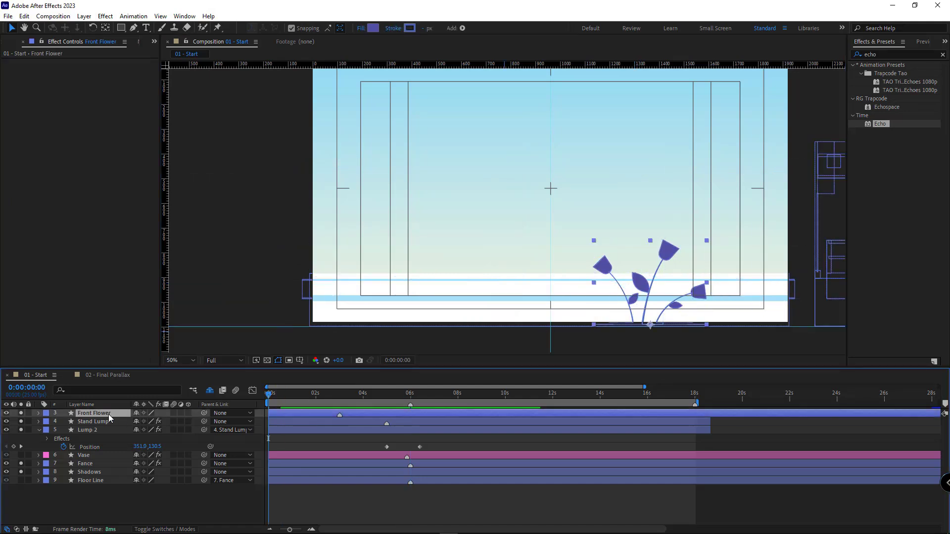
key("p")
left_click(63, 421)
left_click_drag(142, 421, 526, 427)
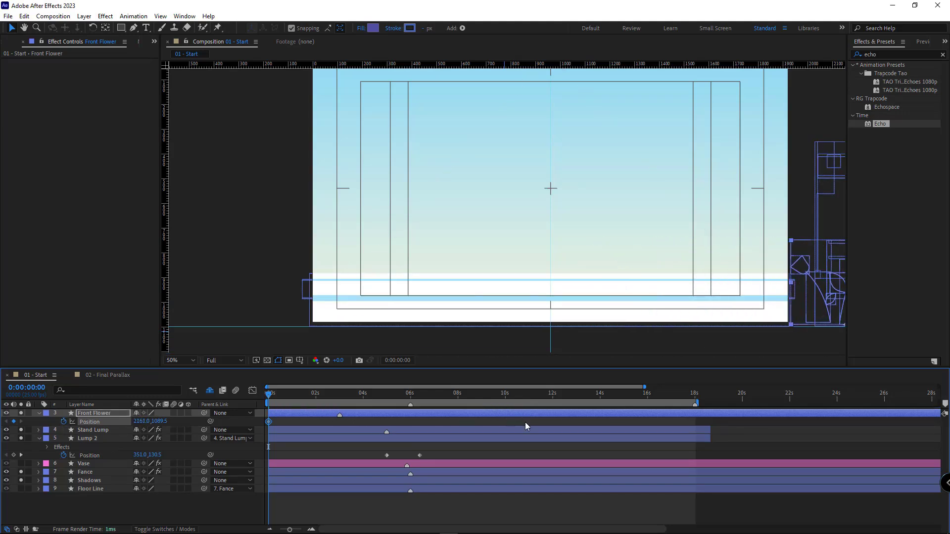
At 0:00:03:00, set the Front Flower Position to -249.0, 1089.5 so it exits past the frame's left edge.
left_click(340, 396)
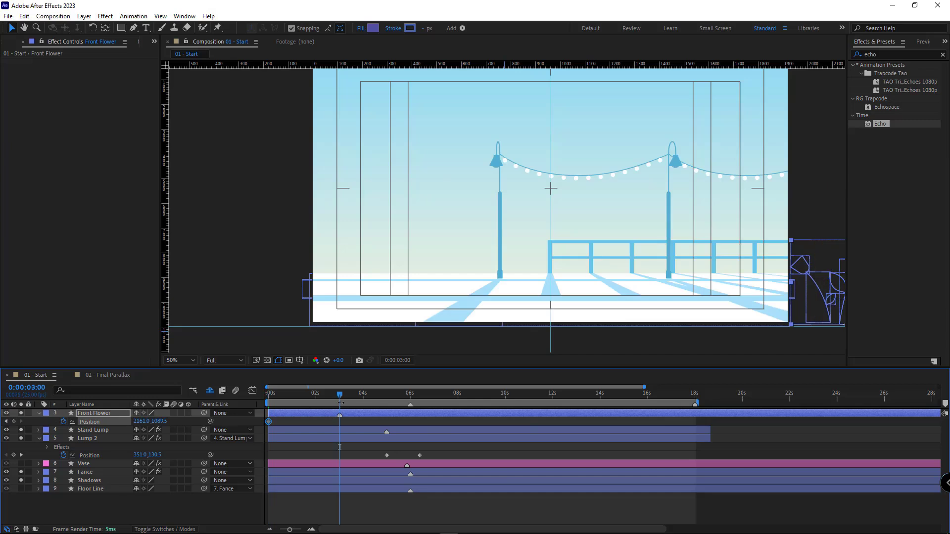
left_click_drag(148, 421, 106, 430)
left_click(344, 504)
Apply Echo to Front Flower with the Maximum operator, 25 echoes and an echo time of -3.093 seconds, and preview the repetition.
left_click_drag(880, 124, 331, 417)
left_click(107, 106)
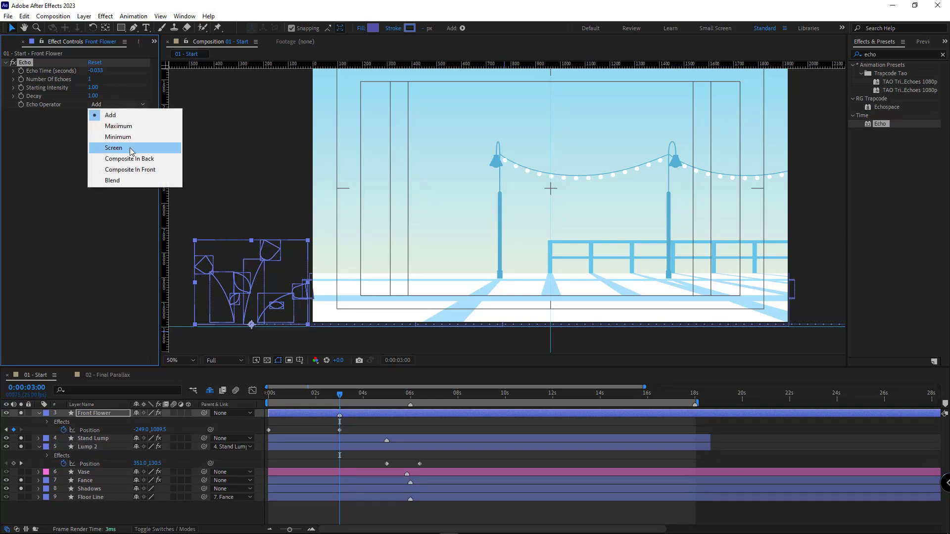
left_click(120, 124)
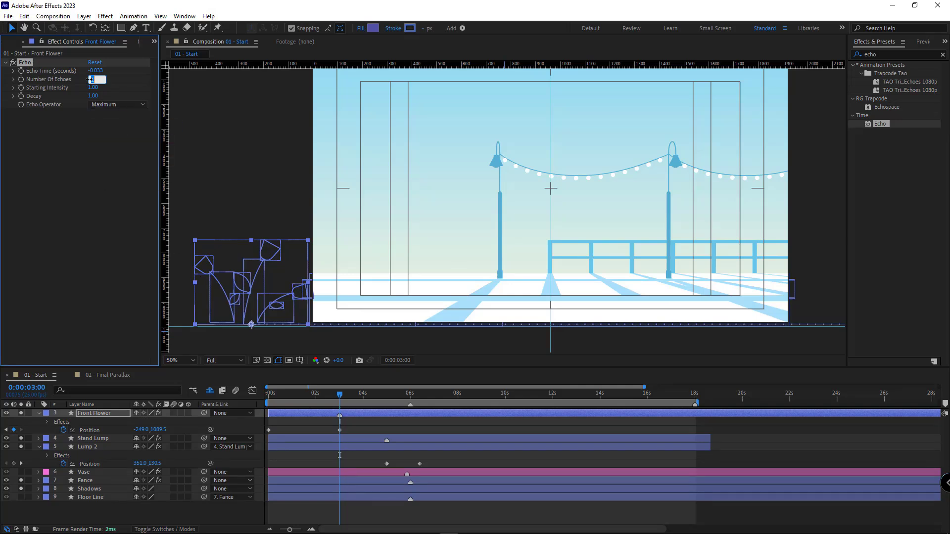
key("Return")
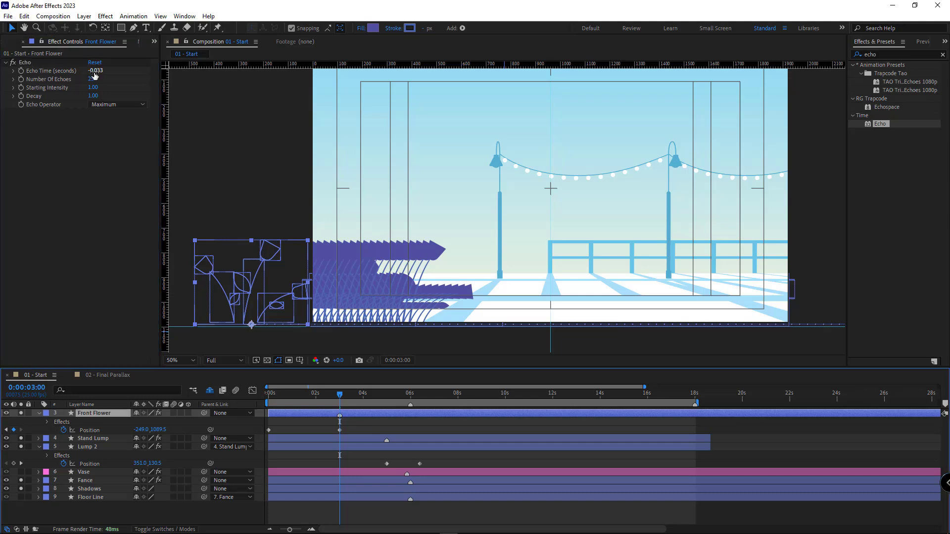
left_click_drag(94, 71, 0, 72)
left_click_drag(95, 72, 73, 75)
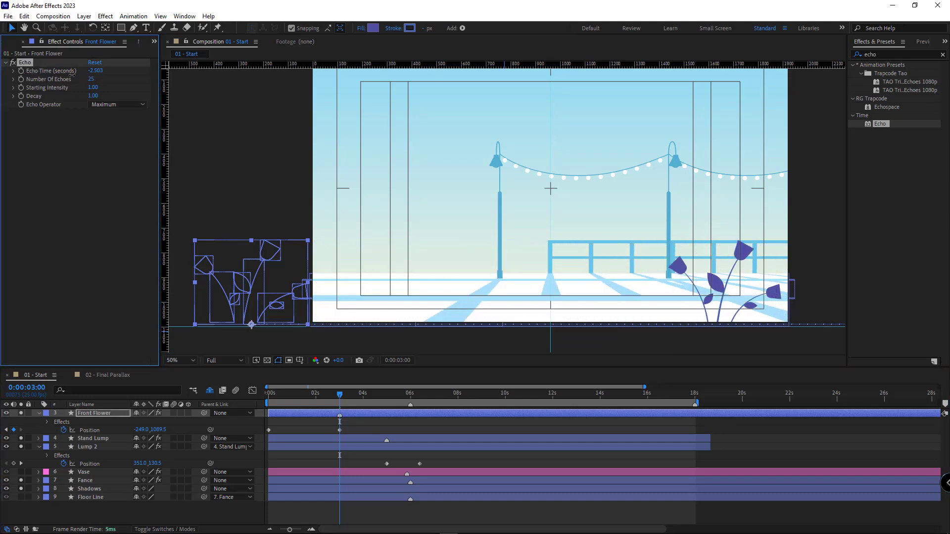
left_click_drag(94, 71, 84, 74)
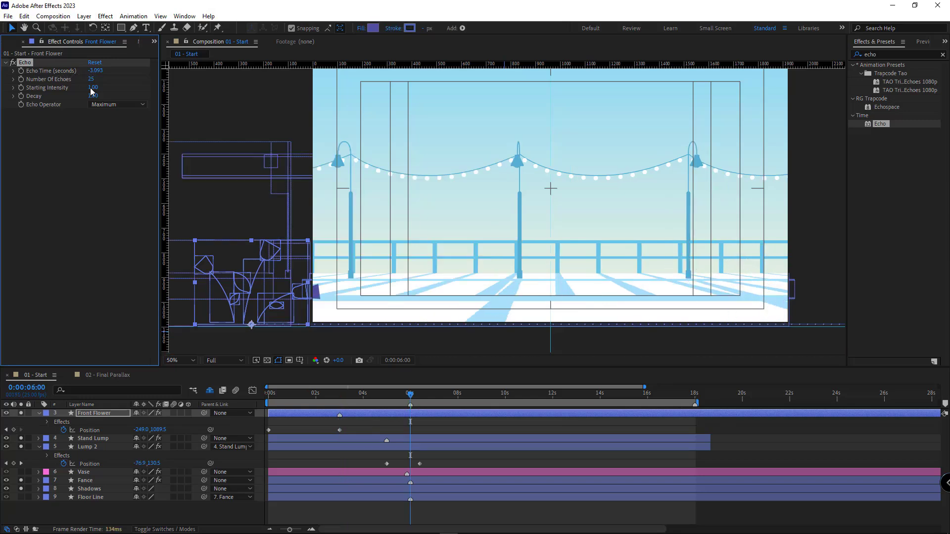
key("space")
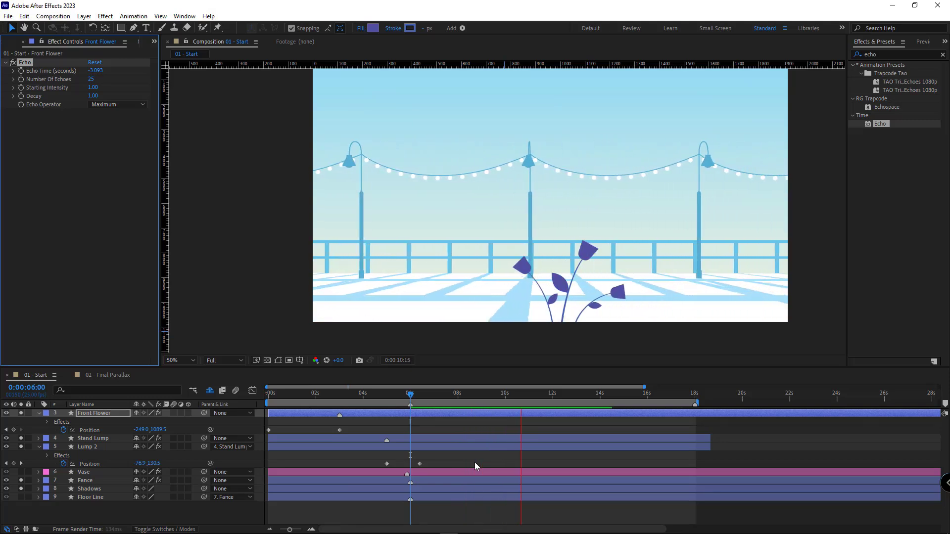
key("space")
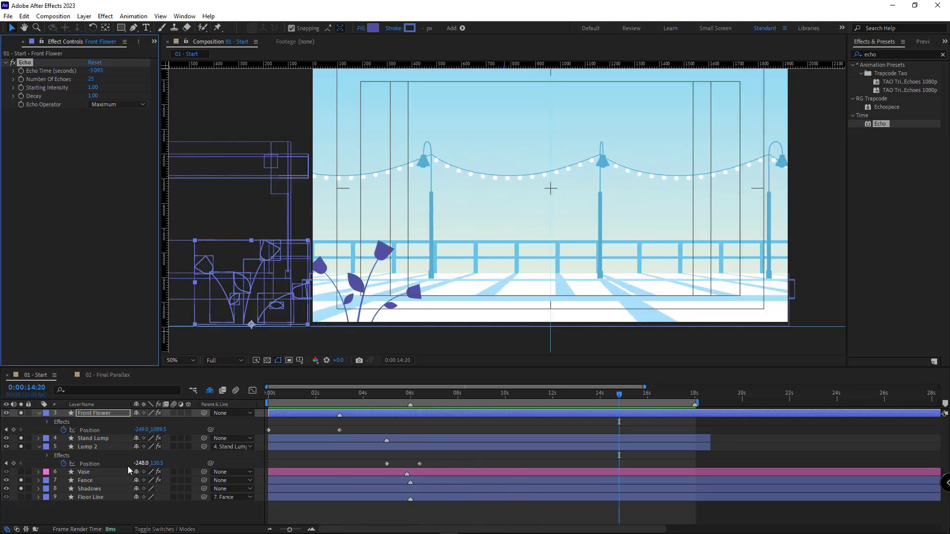
Solo the Vase layer as well, start the work area at 0:00:06:00 and preview the combined scene.
left_click_drag(19, 471, 21, 480)
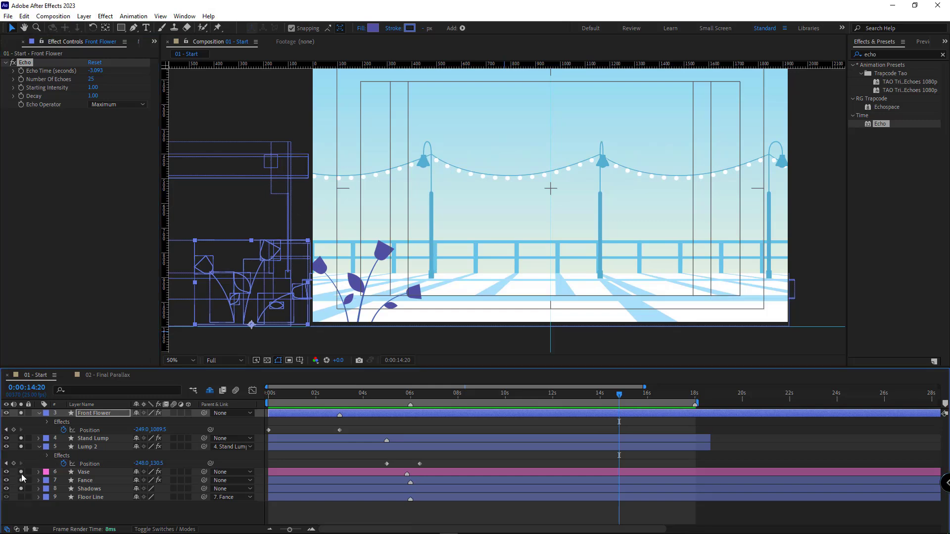
key("space")
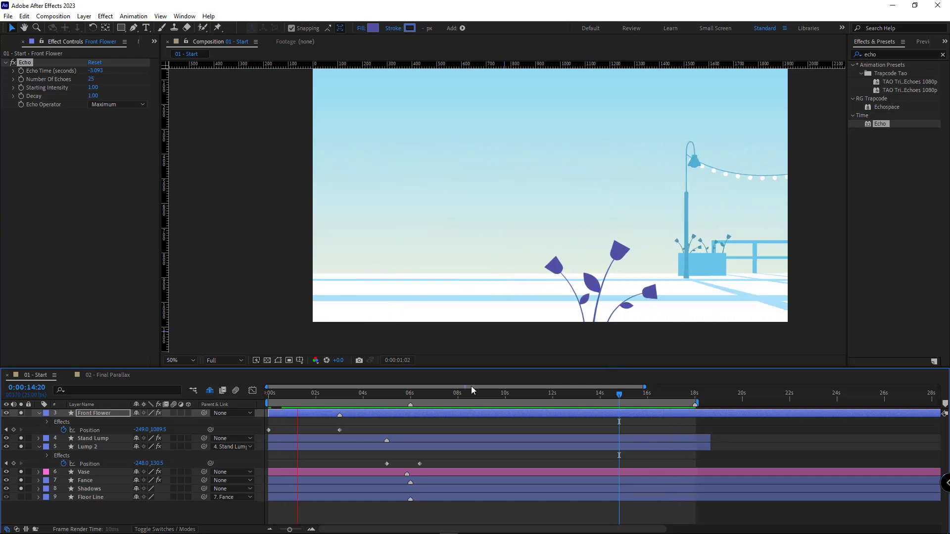
left_click(411, 395)
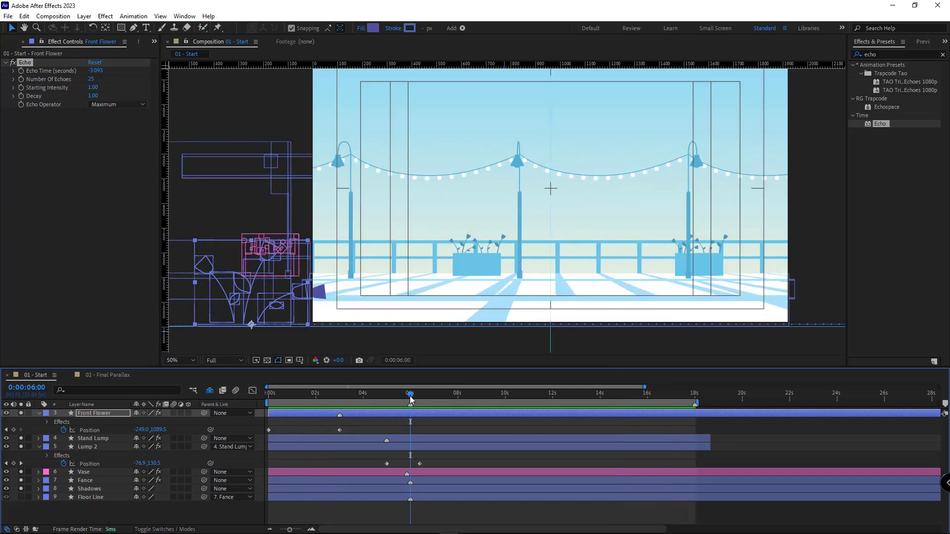
key("b")
key("space")
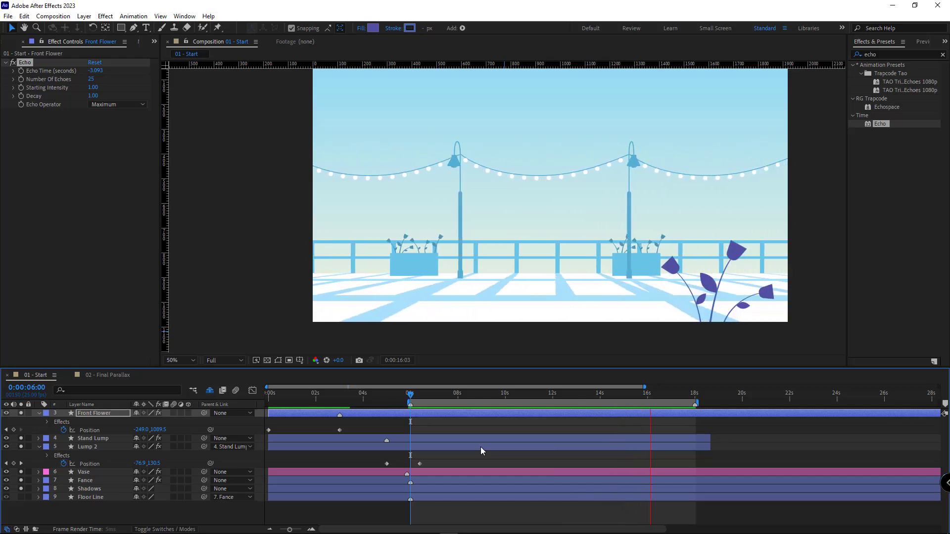
key("space")
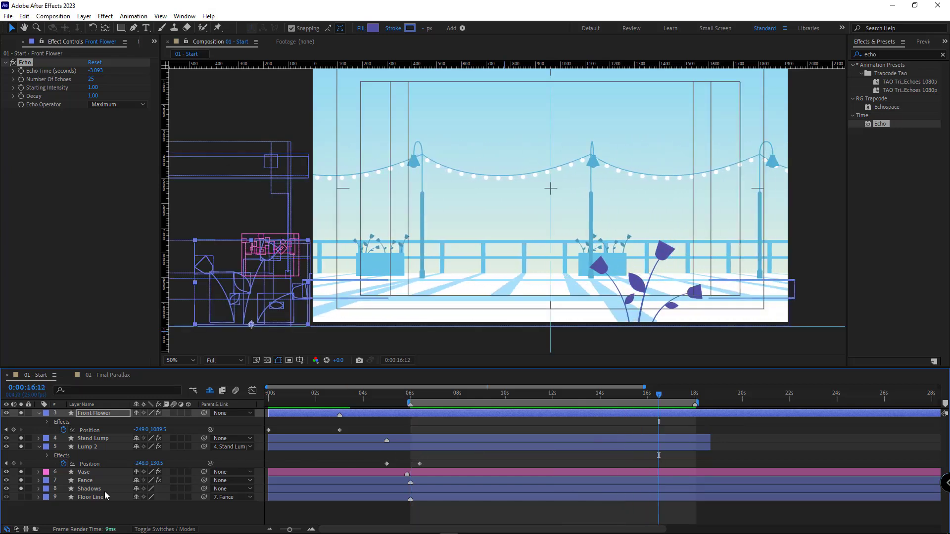
Isolate the Fance and Floor Line layers and inspect the floor line beneath the first fence post at 0:00:02:13.
left_click(88, 497)
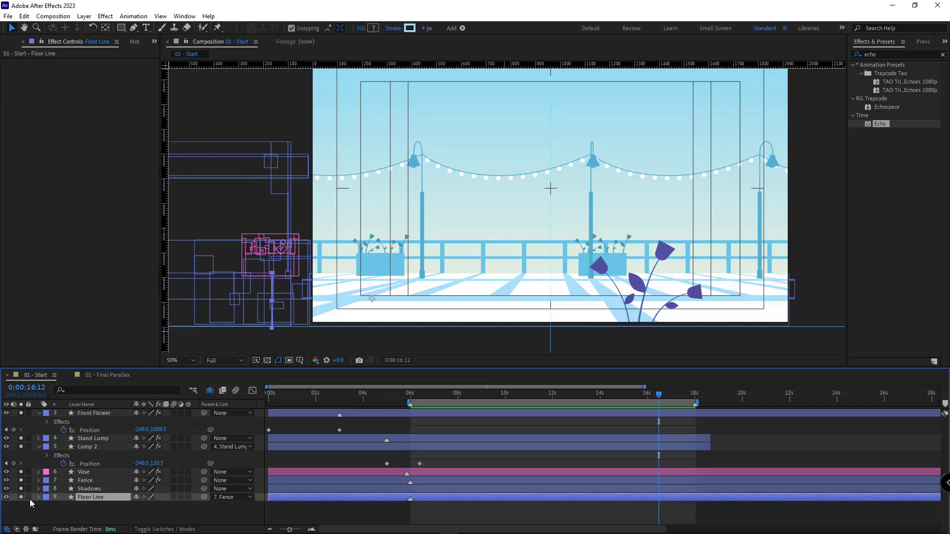
left_click(22, 488)
left_click_drag(21, 472, 21, 412)
left_click_drag(353, 405, 328, 405)
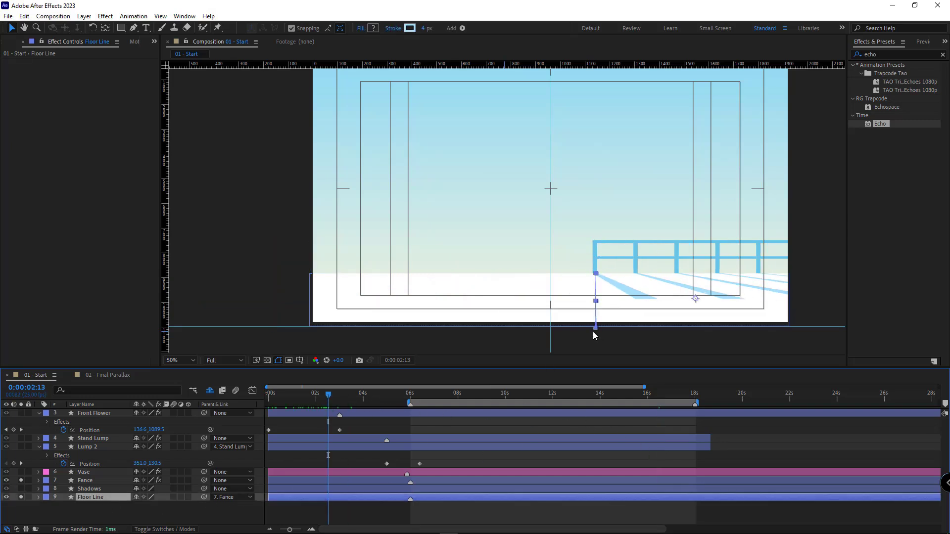
left_click_drag(593, 331, 538, 276)
scroll(539, 276, "up", 2)
left_click(508, 322)
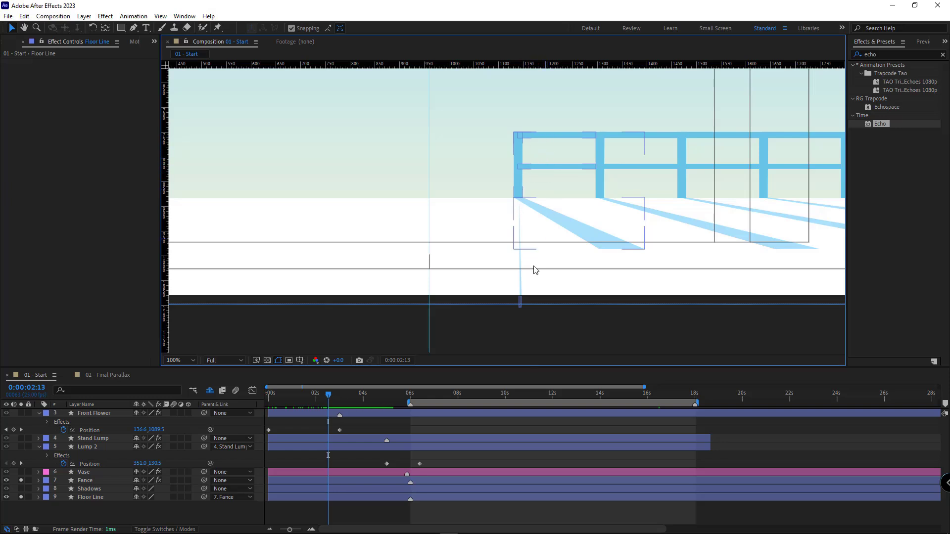
left_click(110, 498)
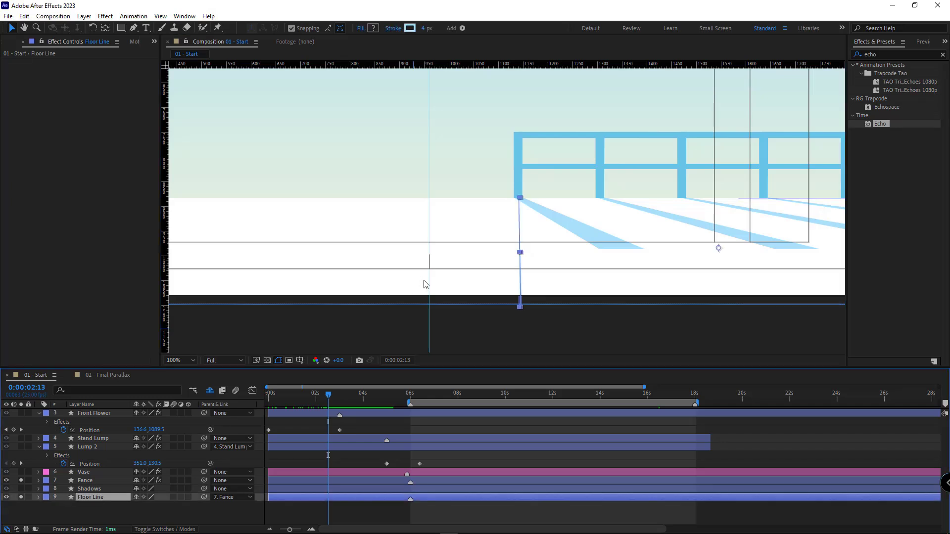
Add a Path keyframe to the Floor Line shape and move that keyframe to 0:00:00:00.
left_click(38, 497)
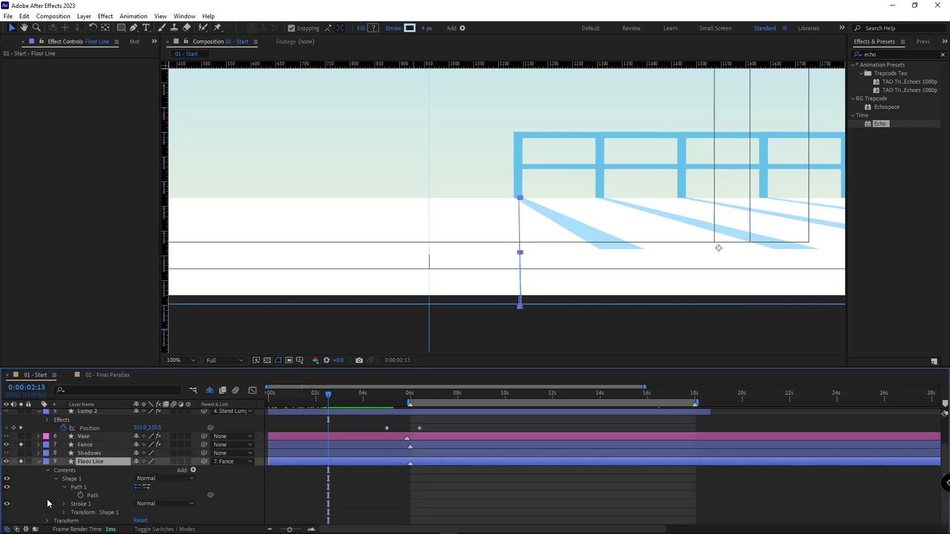
left_click(80, 495)
key("u")
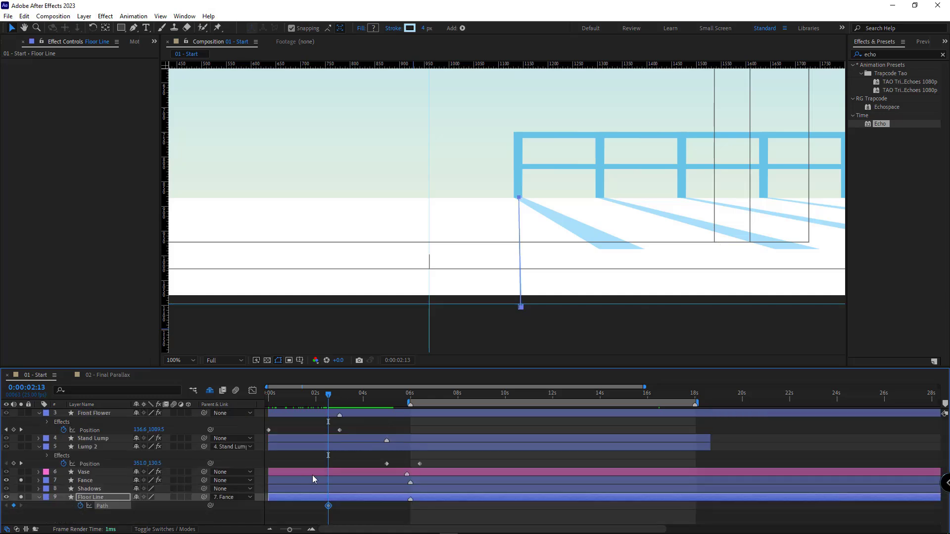
left_click_drag(329, 507, 270, 506)
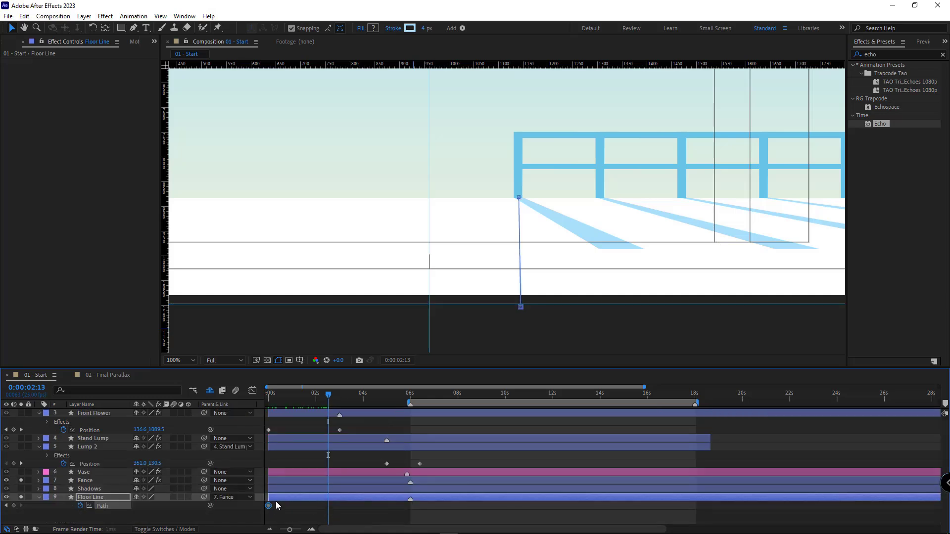
At 0:00:00:00, move the lower end point of the Floor Line path to the vertical guide far right of the frame.
scroll(522, 254, "down", 2)
scroll(522, 254, "down", 1)
key("Home")
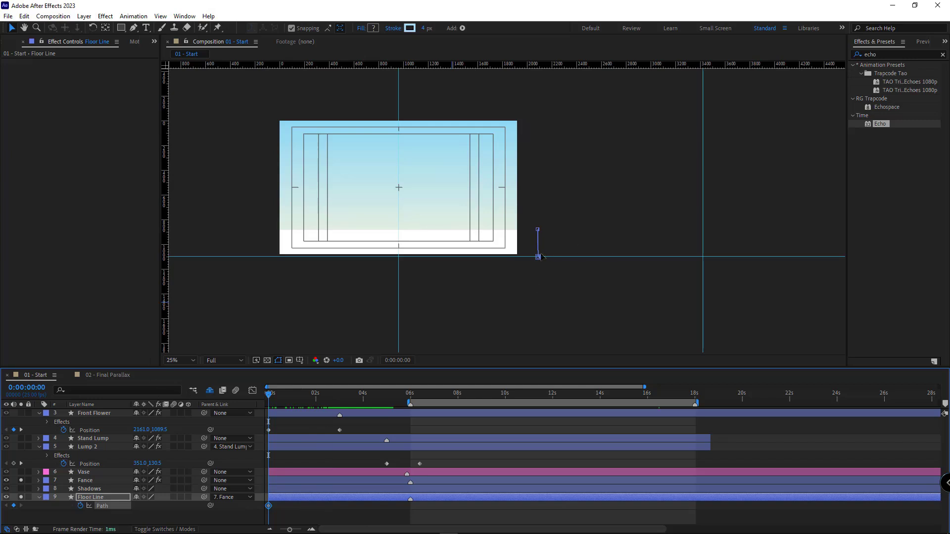
left_click_drag(541, 256, 703, 255)
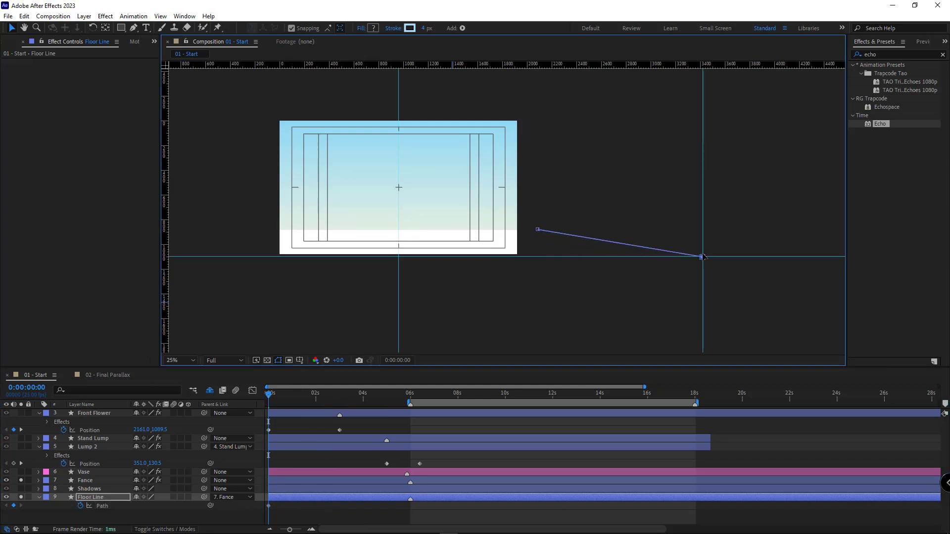
At 0:00:06:00, move the Floor Line's lower end point to the guide far left of the frame, and check the line at 0:00:03:00.
left_click(411, 396)
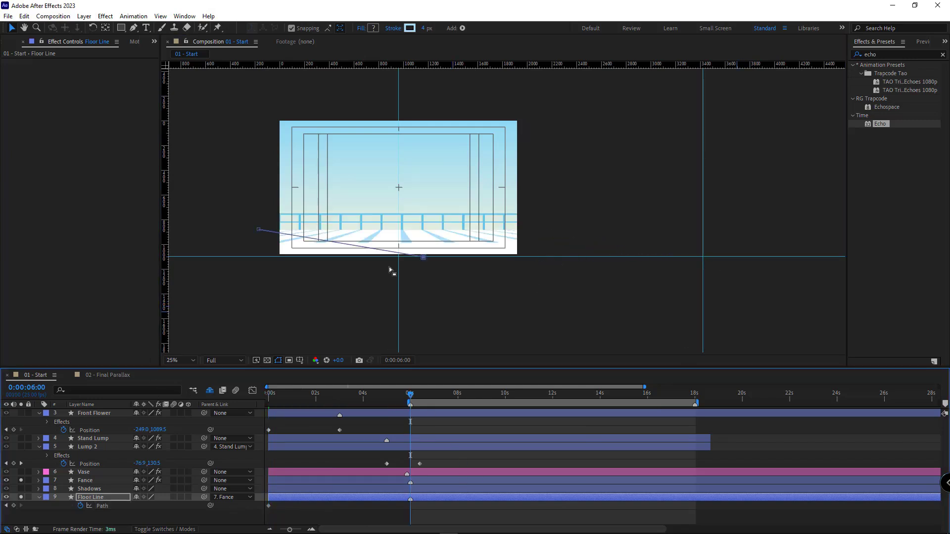
left_click_drag(389, 268, 317, 263)
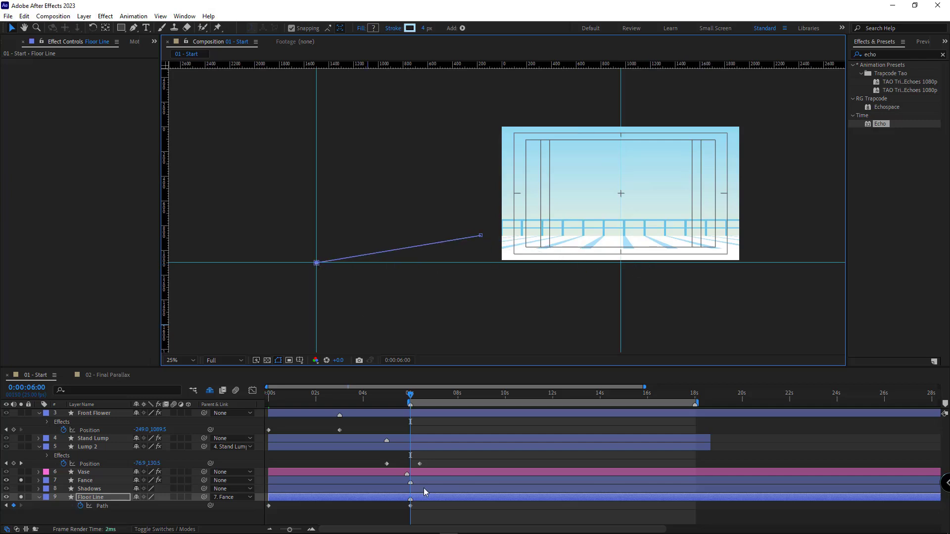
left_click(340, 397)
scroll(592, 276, "up", 2)
left_click_drag(589, 283, 389, 228)
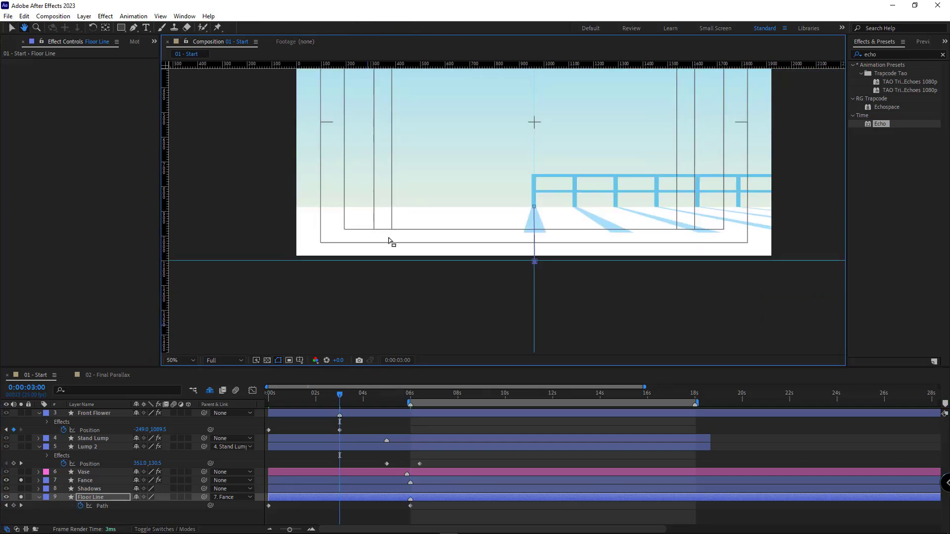
scroll(580, 298, "up", 1)
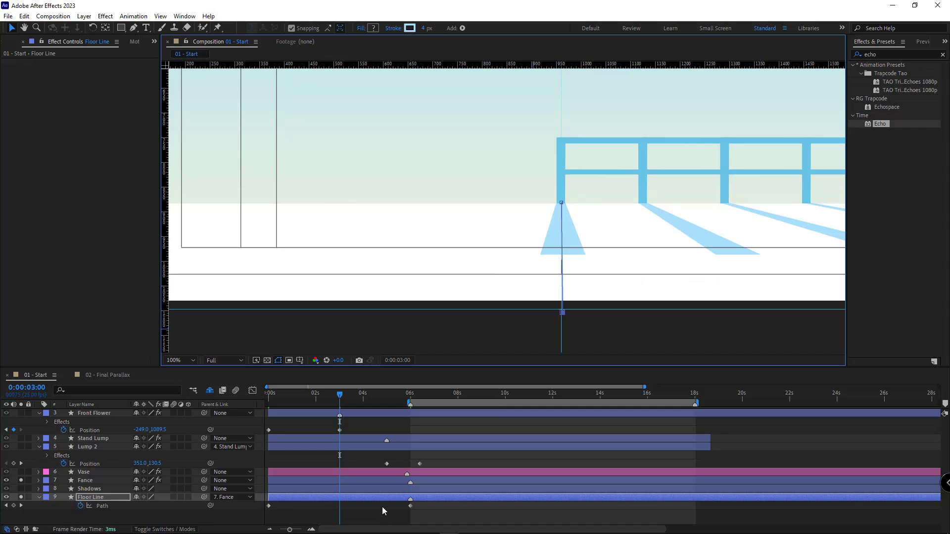
left_click(551, 300)
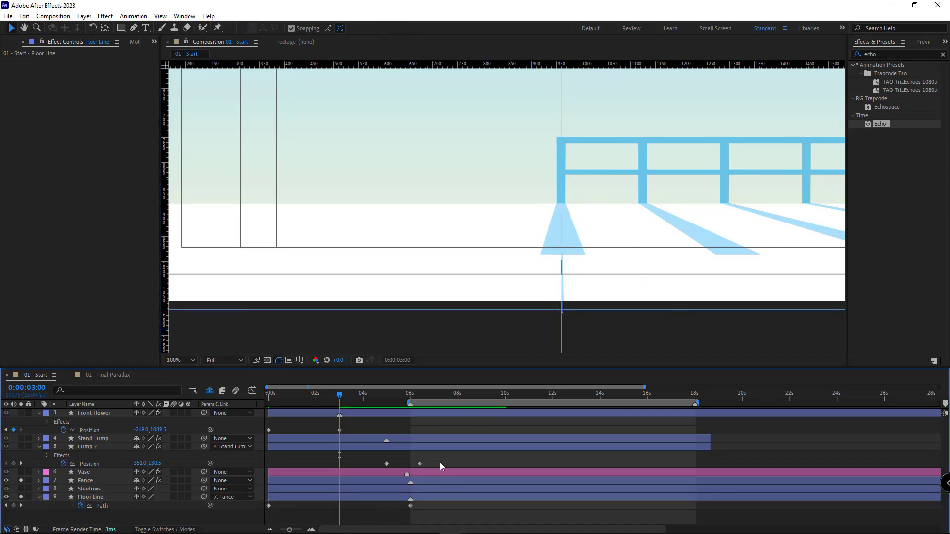
Apply Echo to the Floor Line layer with the Maximum operator, 100 echoes and an echo time of about -0.123 seconds.
left_click_drag(879, 125, 362, 507)
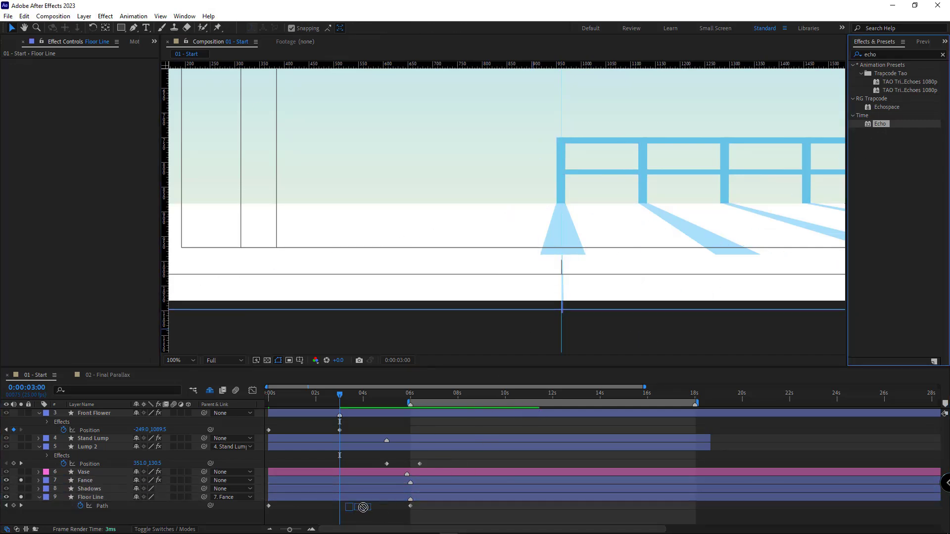
left_click_drag(295, 504, 295, 502)
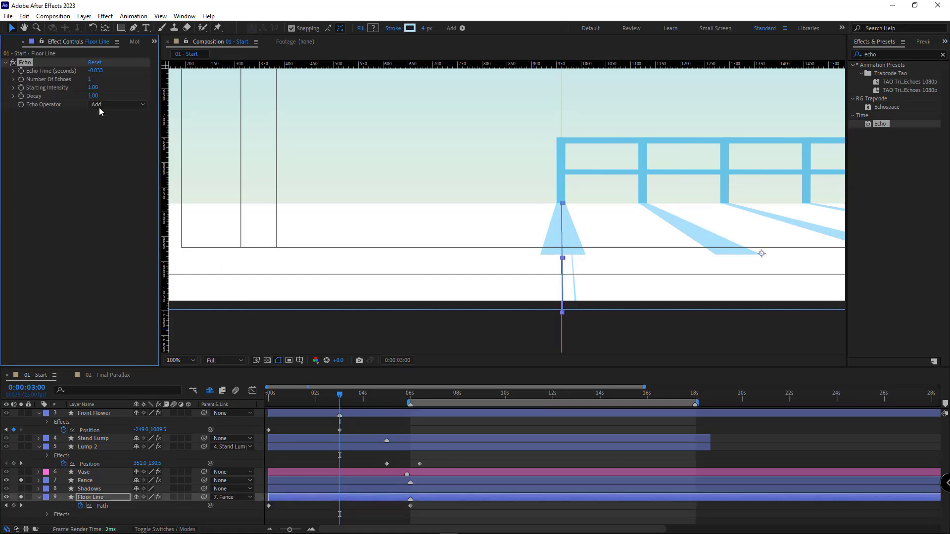
left_click(117, 105)
left_click(126, 125)
key("Return")
left_click_drag(96, 71, 94, 76)
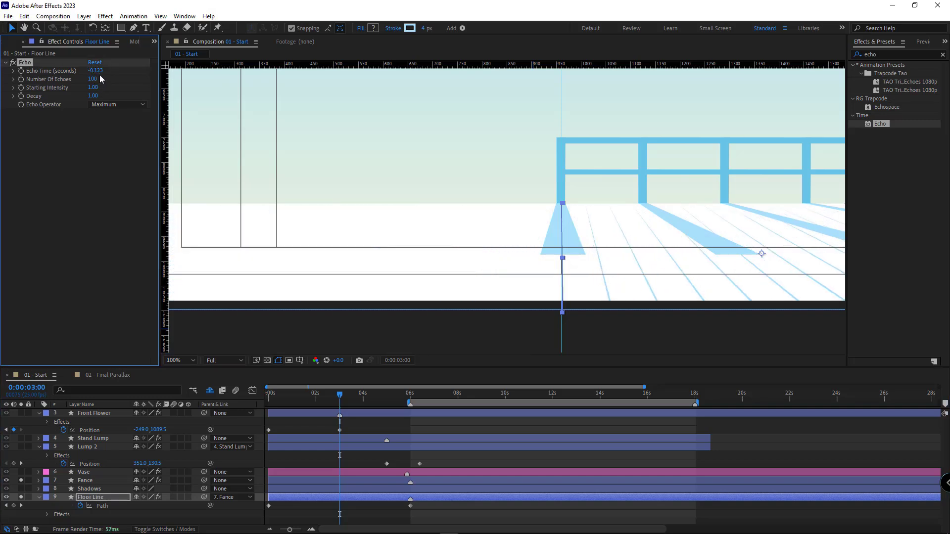
At 0:00:06:00, move the Floor Line path's lower end point farther left, well past the left guide.
scroll(304, 184, "down", 2)
left_click_drag(340, 394, 411, 396)
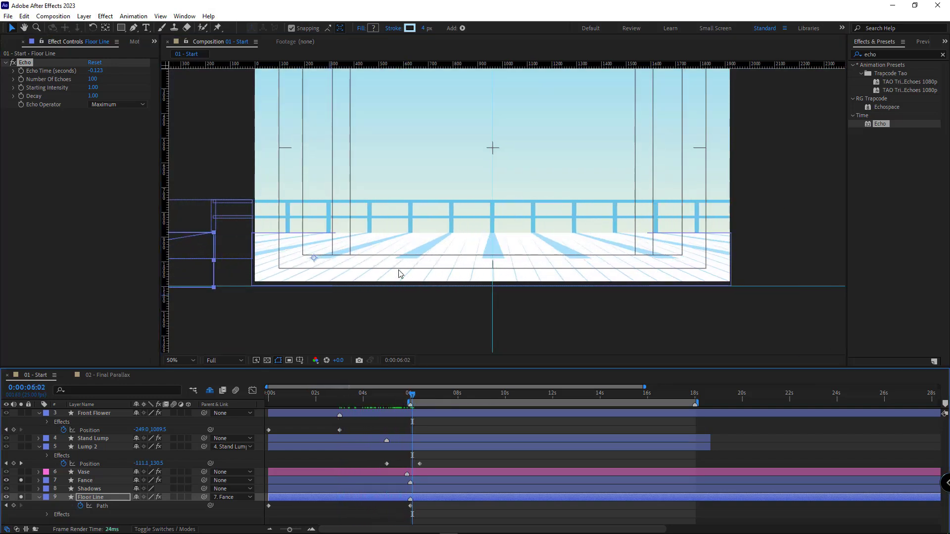
scroll(384, 269, "down", 1)
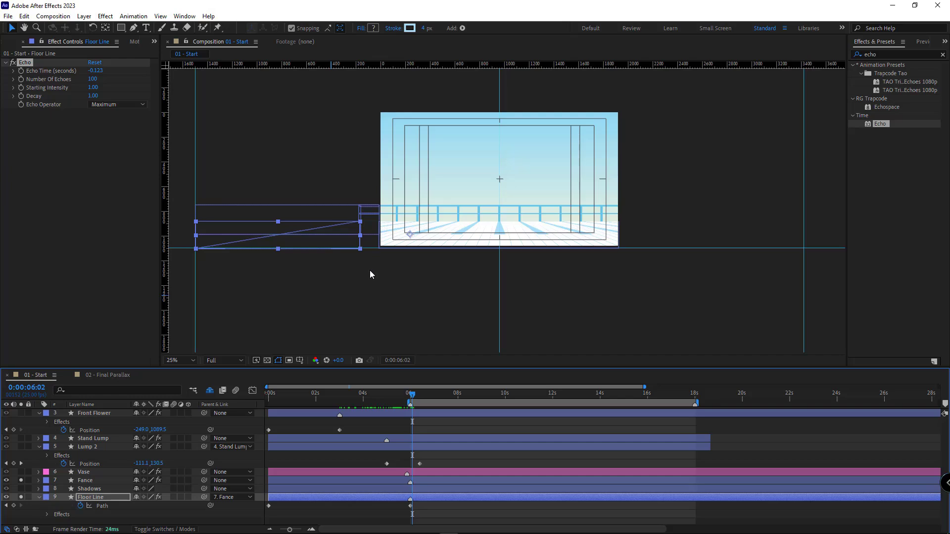
scroll(309, 263, "down", 1)
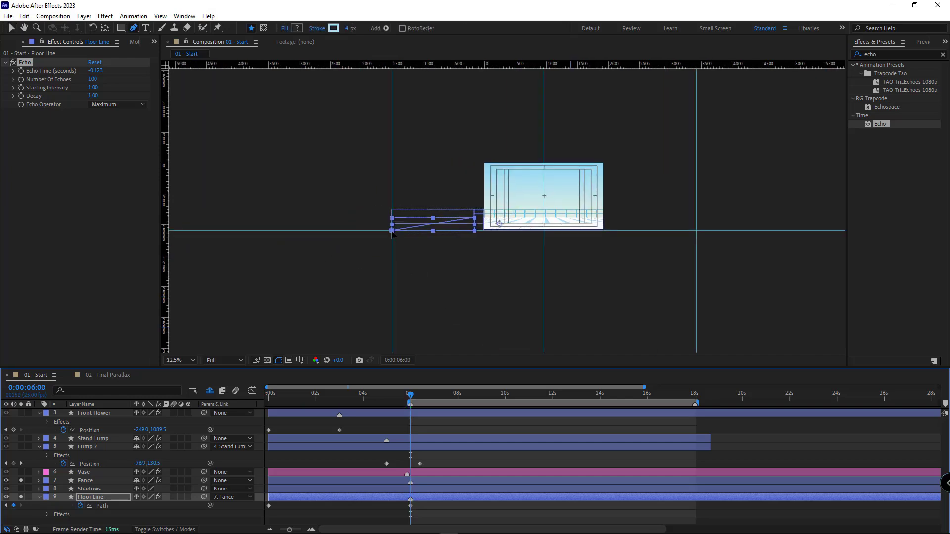
left_click(391, 230)
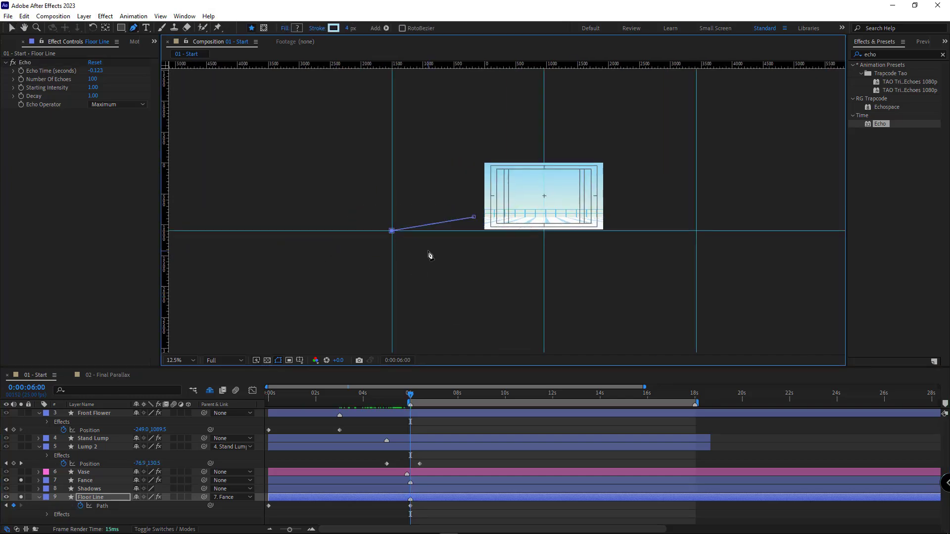
key("shift+Left")
key("shift+Left")
key("shift+Left")
key("shift+Left")
key("shift+Left")
key("shift+Left")
key("shift+Left")
key("shift+Left")
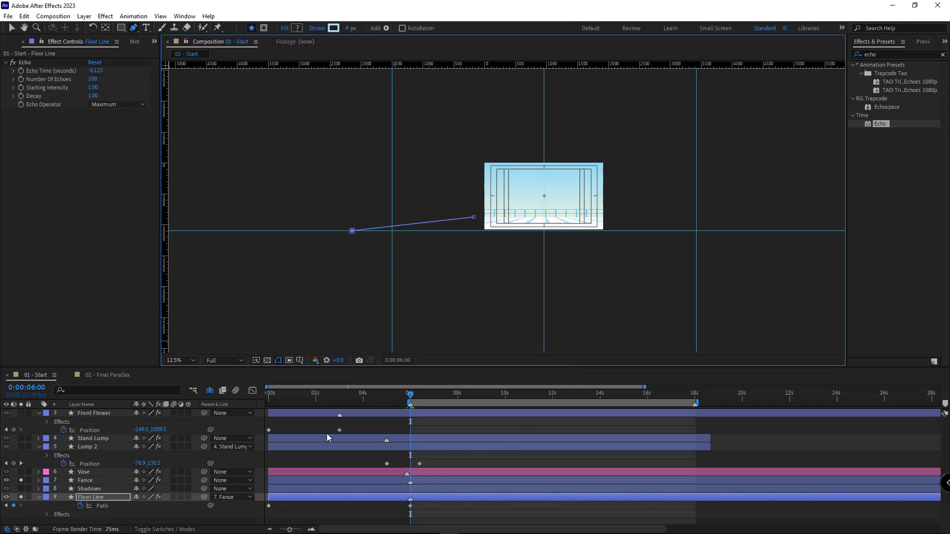
At 0:00:00:00, move the Floor Line path's lower end point farther right, well past the right guide.
left_click_drag(289, 396, 225, 401)
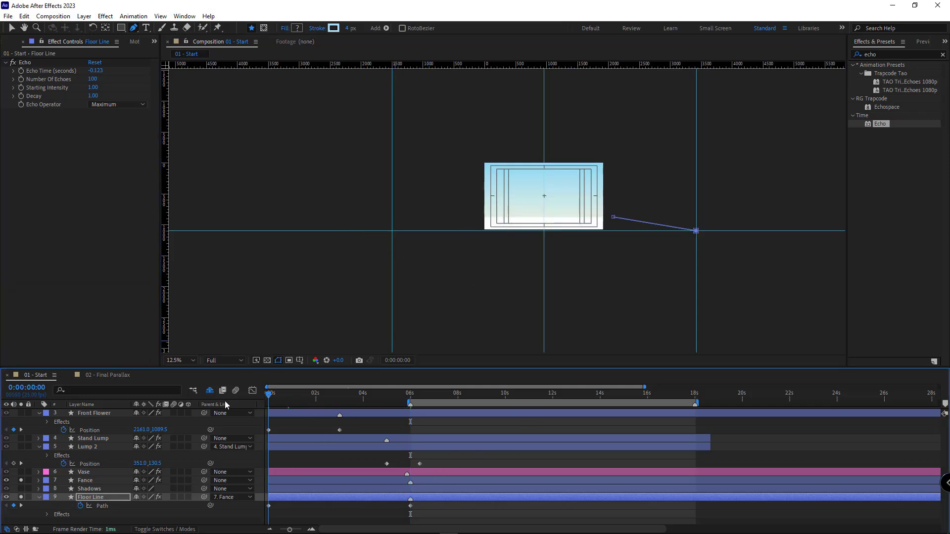
left_click(695, 232)
key("shift+Right")
key("shift+Right")
key("shift+Right")
key("shift+Right")
key("shift+Right")
key("shift+Right")
key("shift+Right")
key("shift+Right")
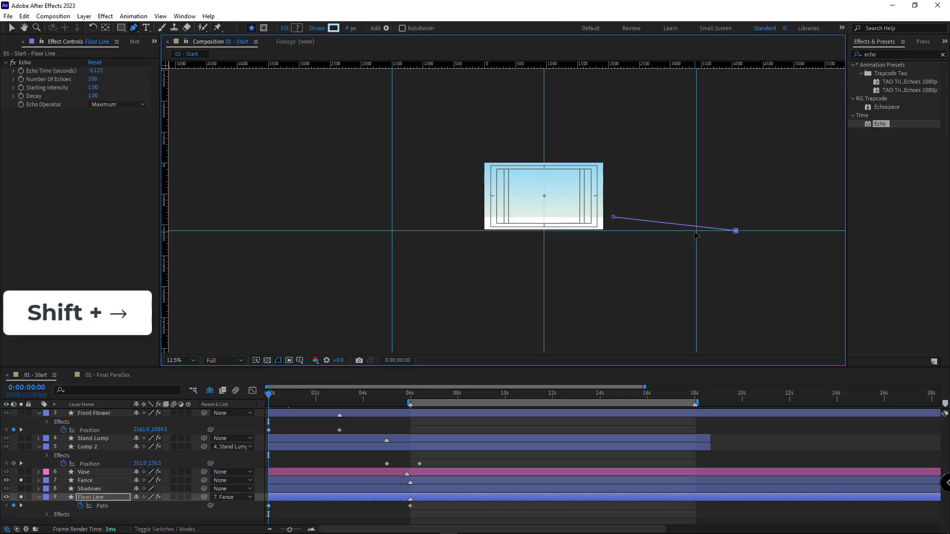
Check the floor lines around 0:00:06:00, and at 0:00:00:00 extend the lower end point right to about x = 4200.
scroll(456, 351, "up", 2)
left_click_drag(458, 298, 470, 364)
left_click_drag(416, 399, 411, 399)
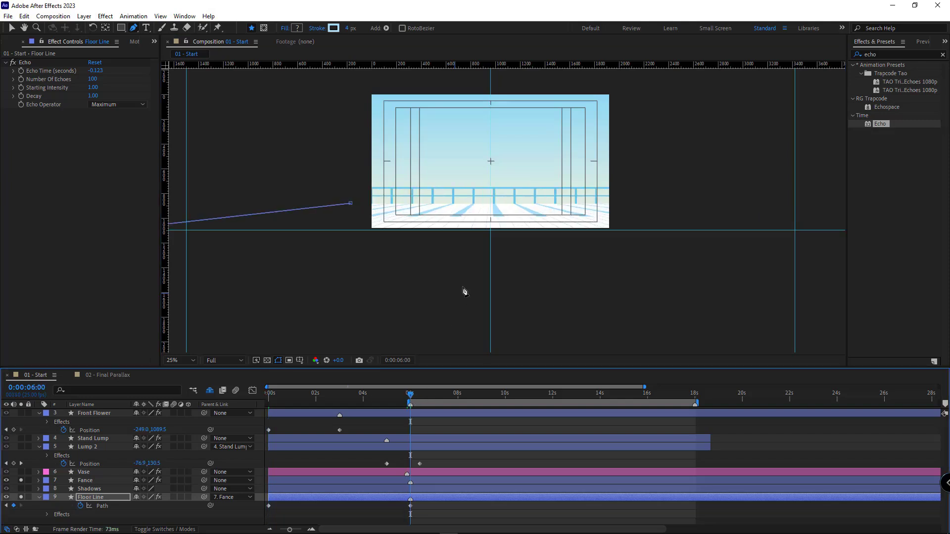
scroll(509, 204, "up", 2)
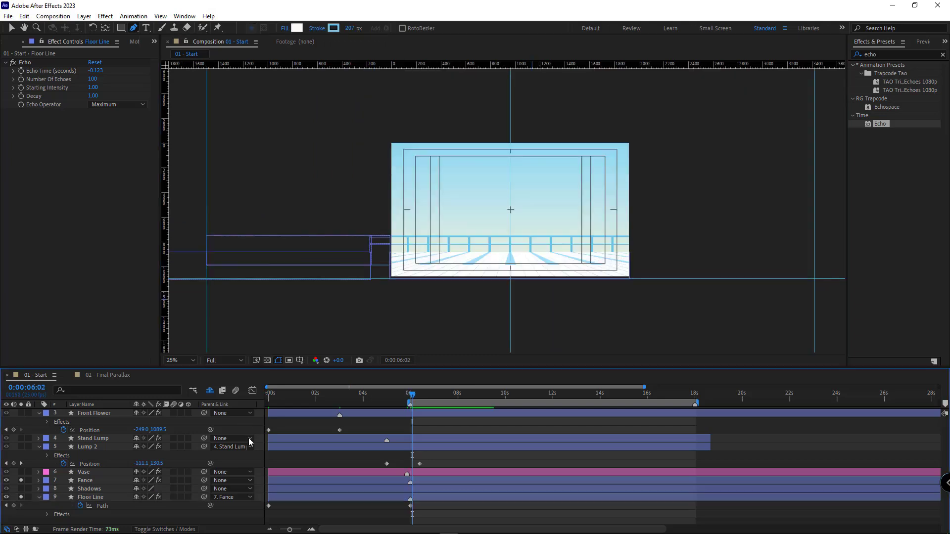
left_click_drag(327, 390, 205, 400)
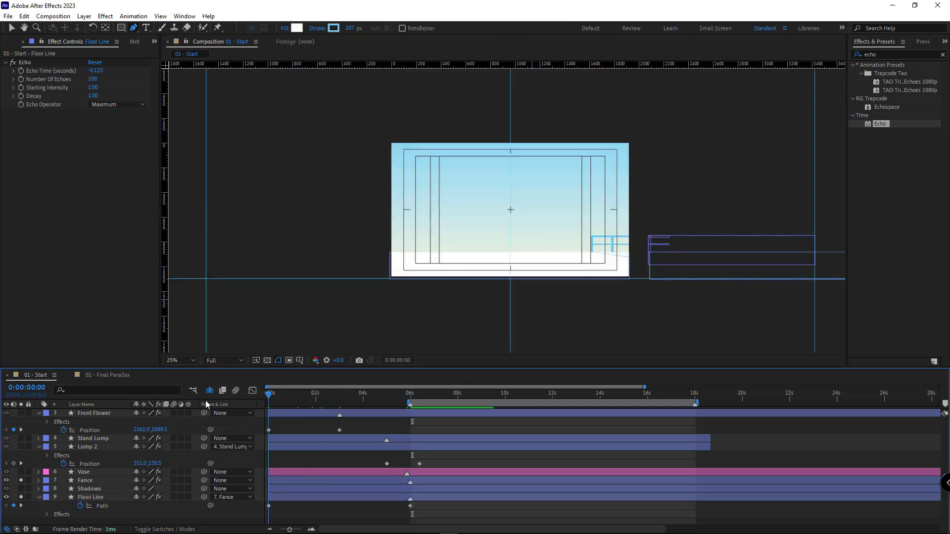
left_click(304, 498)
scroll(584, 297, "right", 5)
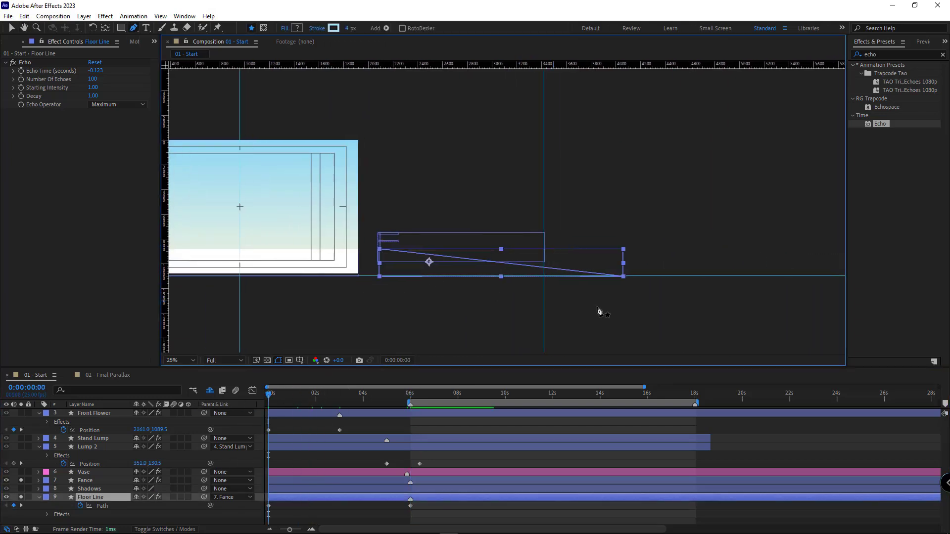
left_click(623, 276)
key("shift+Right")
key("shift+Right")
key("shift+Right")
key("shift+Right")
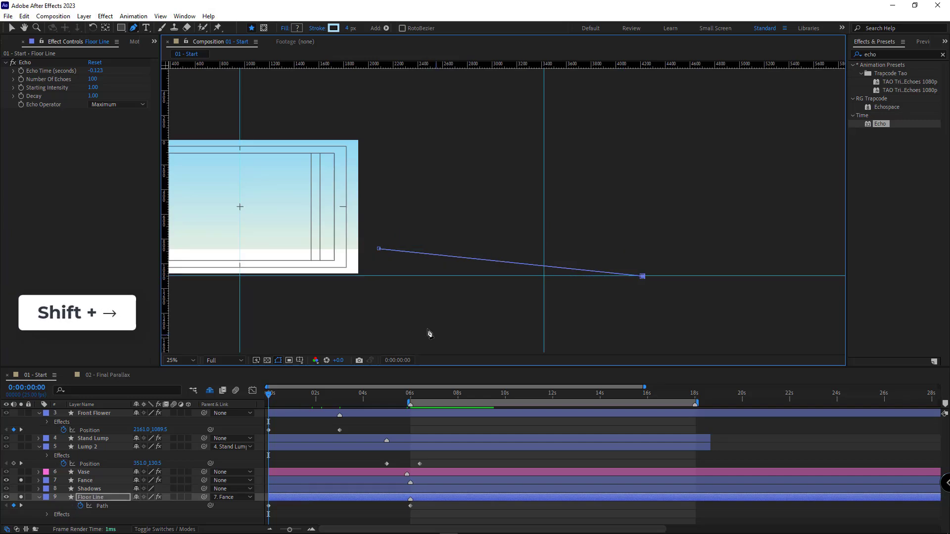
At 0:00:06:00, extend the Floor Line's lower end point left to about x = -2300.
left_click_drag(391, 296, 813, 297)
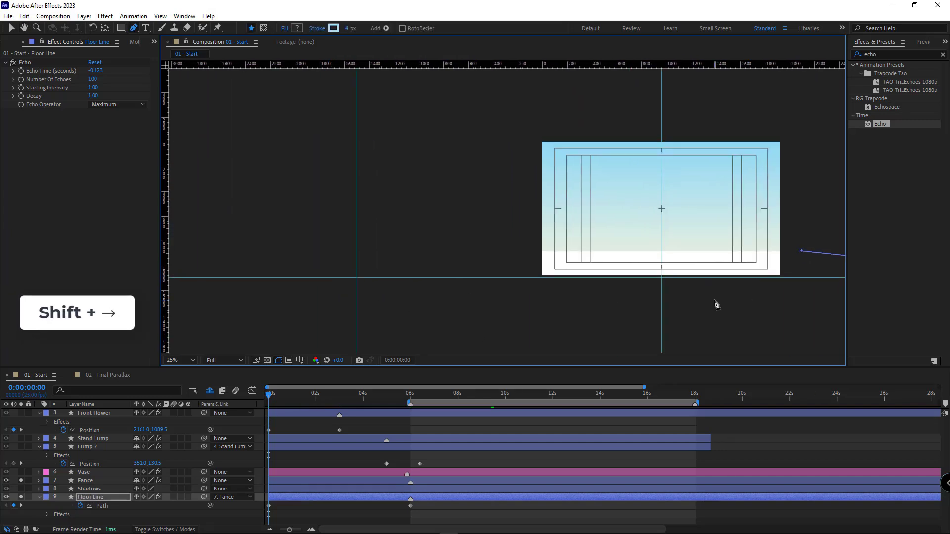
left_click(408, 394)
key("shift+Left")
key("shift+Left")
key("shift+Left")
key("shift+Left")
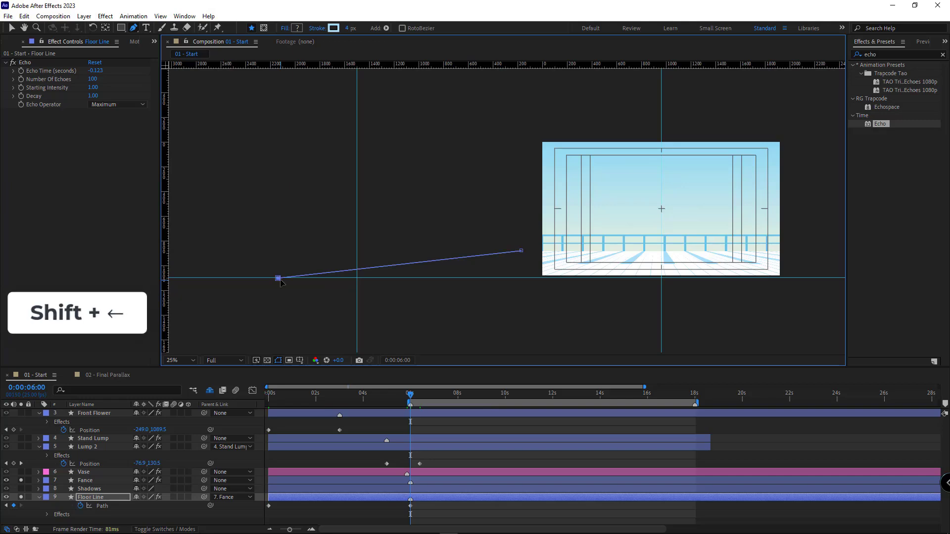
Fit the composition in the viewer and preview the motion of the fence and floor lines.
left_click(472, 392)
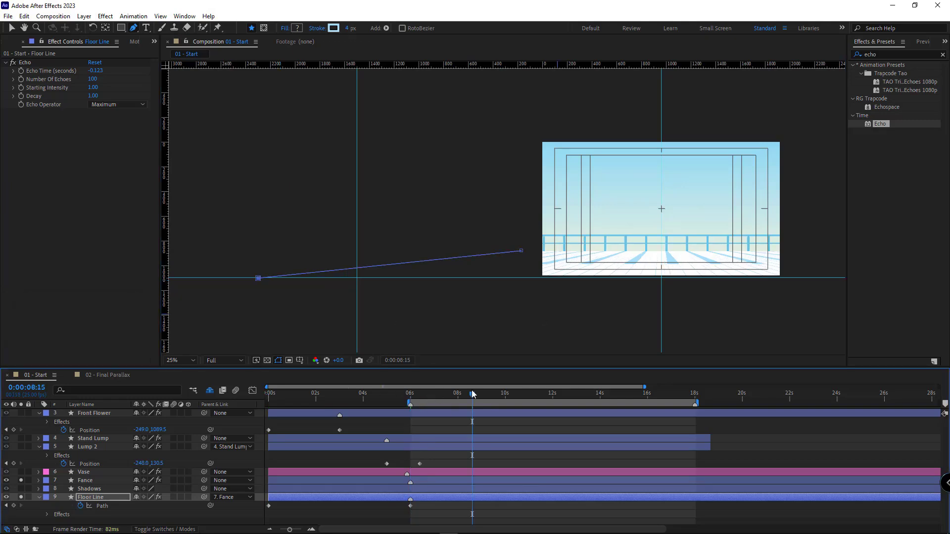
scroll(618, 345, "up", 2)
left_click_drag(618, 345, 398, 421)
left_click_drag(479, 394, 452, 395)
left_click(477, 429)
key("space")
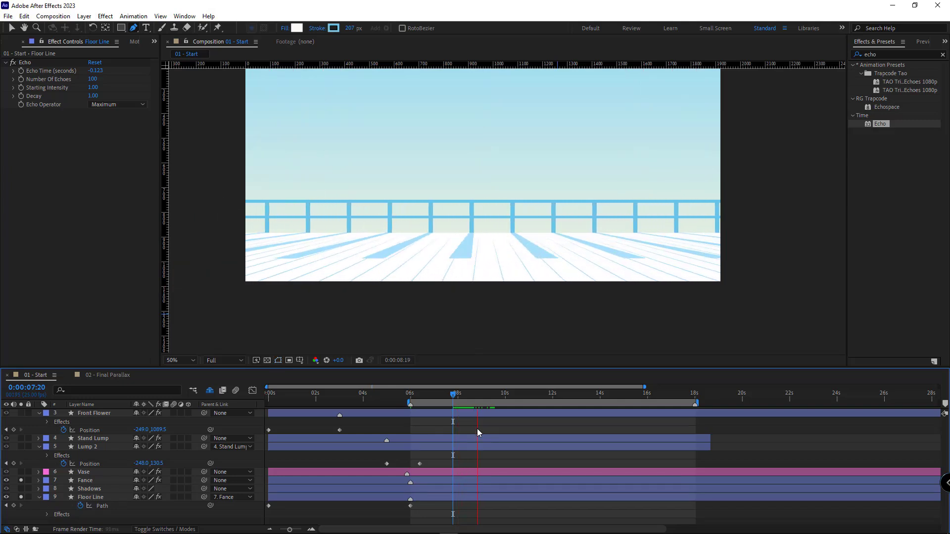
left_click_drag(478, 209, 502, 269)
key("space")
key("space")
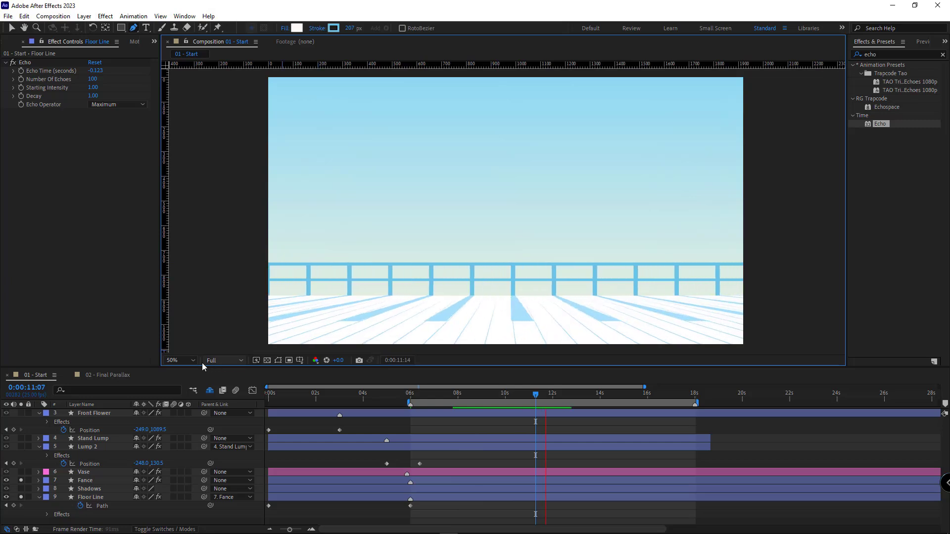
left_click(193, 360)
left_click(182, 185)
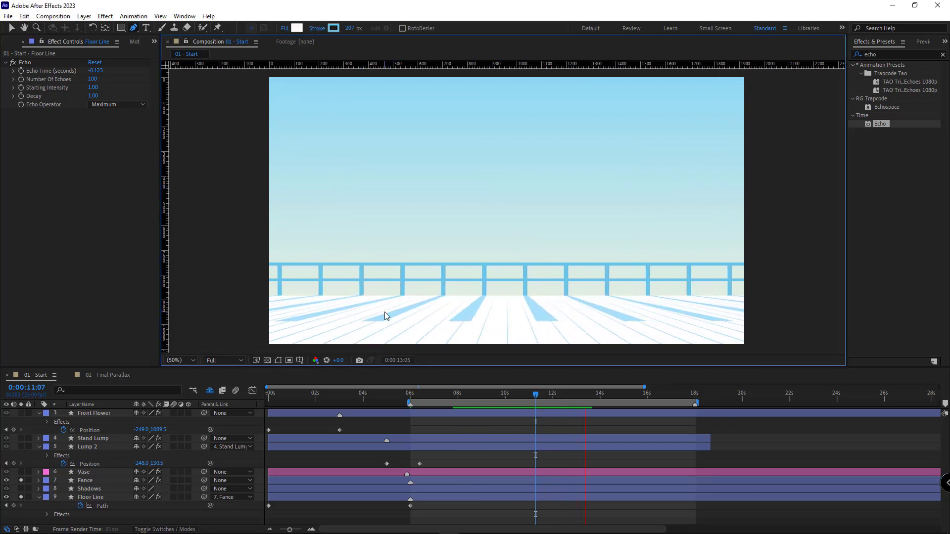
key("space")
Collapse the expanded layers, reveal the shy layers and turn off solo on every layer to show the full scene.
left_click_drag(21, 413, 21, 489)
left_click(39, 497)
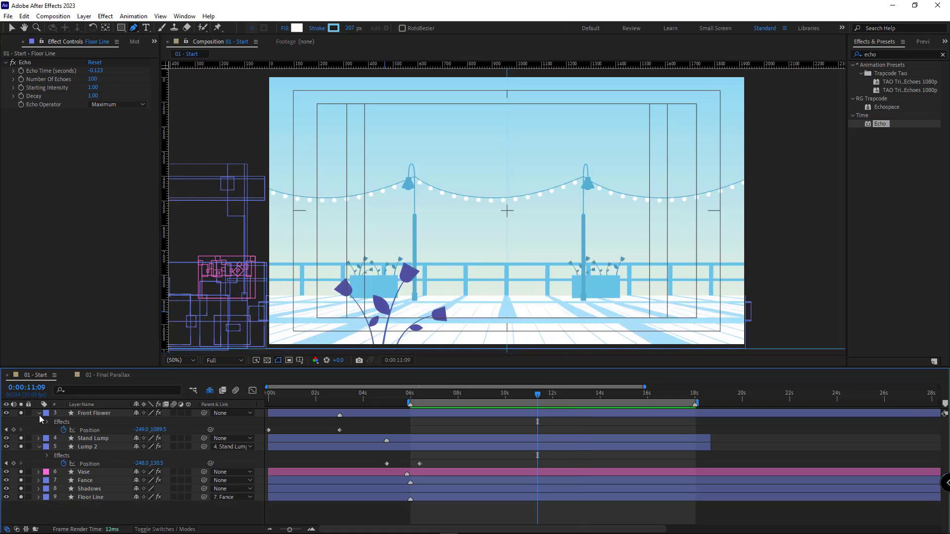
left_click(39, 414)
left_click(38, 430)
left_click_drag(21, 413, 21, 463)
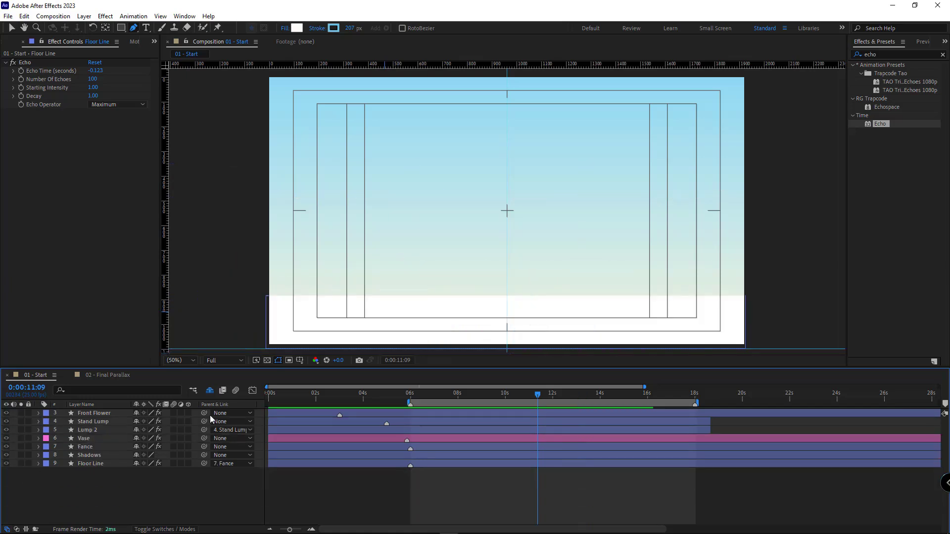
left_click(209, 390)
left_click(21, 487)
scroll(24, 498, "down", 1)
left_click_drag(6, 420, 6, 411)
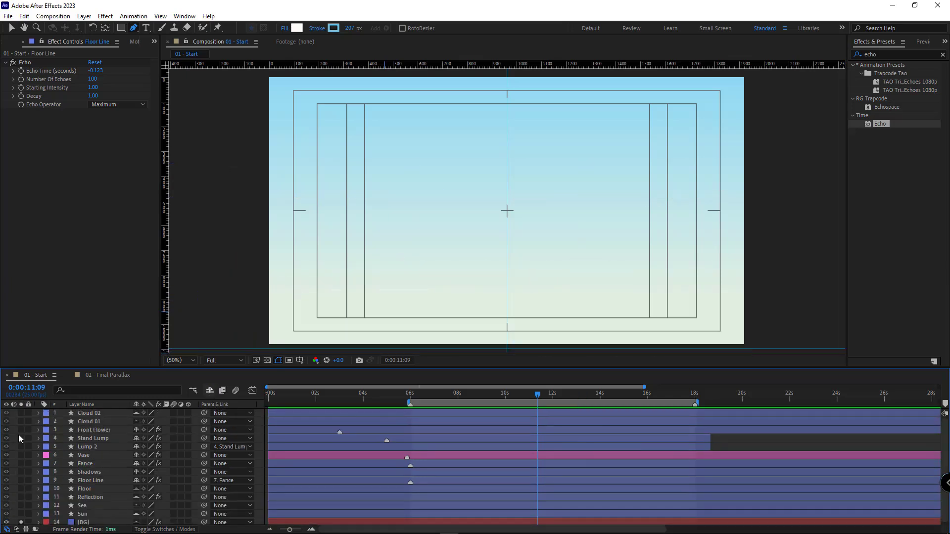
left_click(21, 520)
Play the full scene from 0:00:06:00, stop at 0:00:08:23 and return to the Selection tool.
key("shift+Home")
key("space")
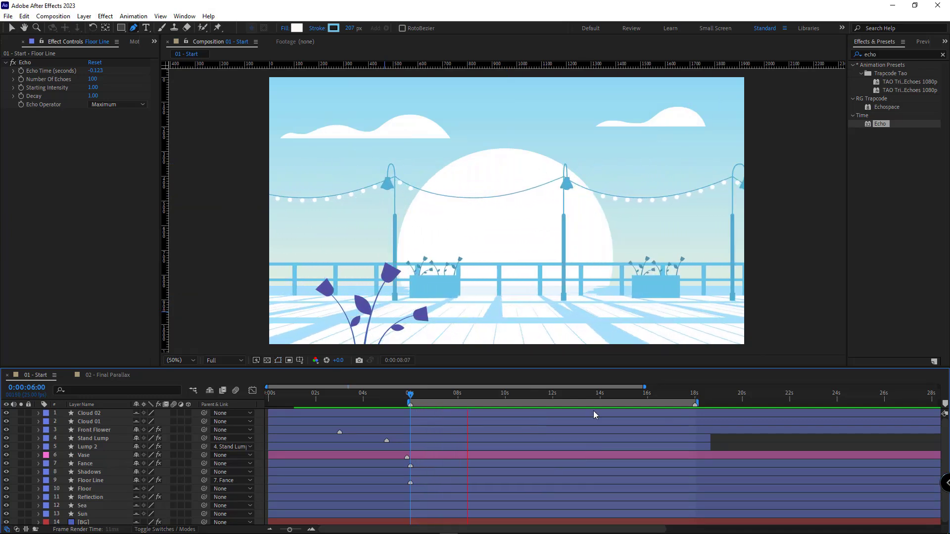
key("space")
key("v")
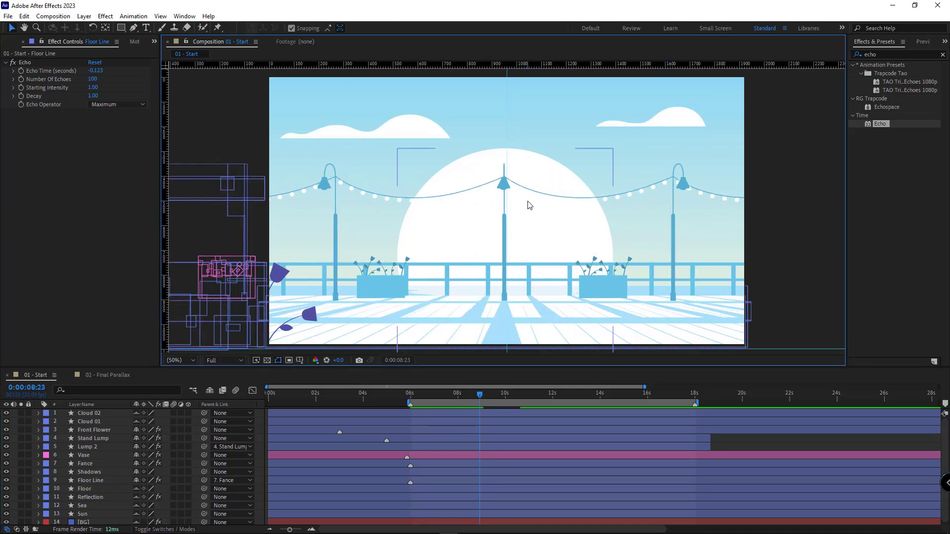
Duplicate the Lump 2 layer and apply the Set Matte effect to the copy.
left_click(98, 448)
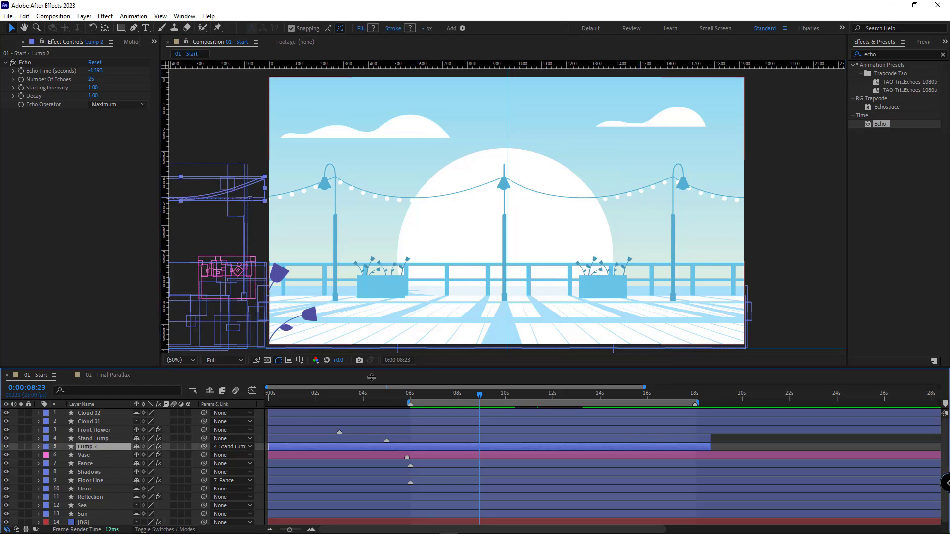
key("ctrl+d")
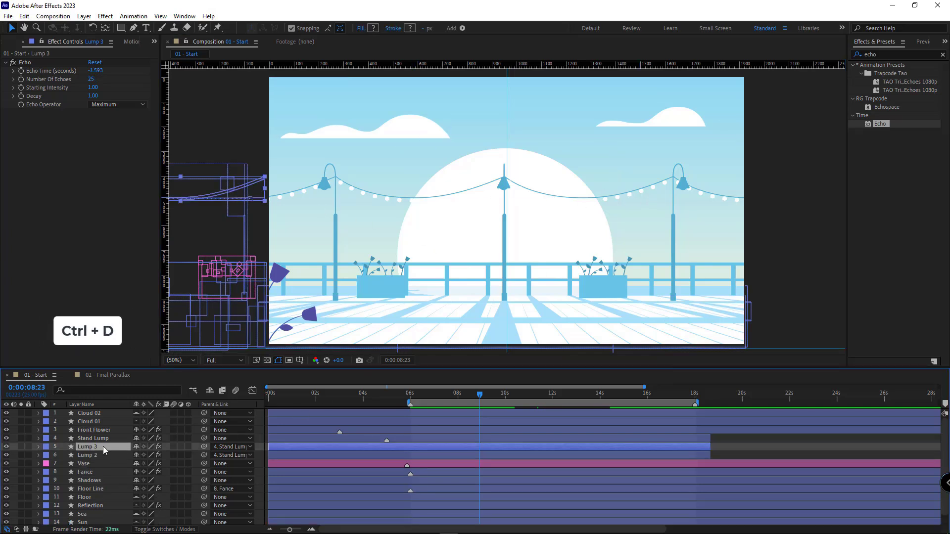
left_click(889, 54)
type("set ma")
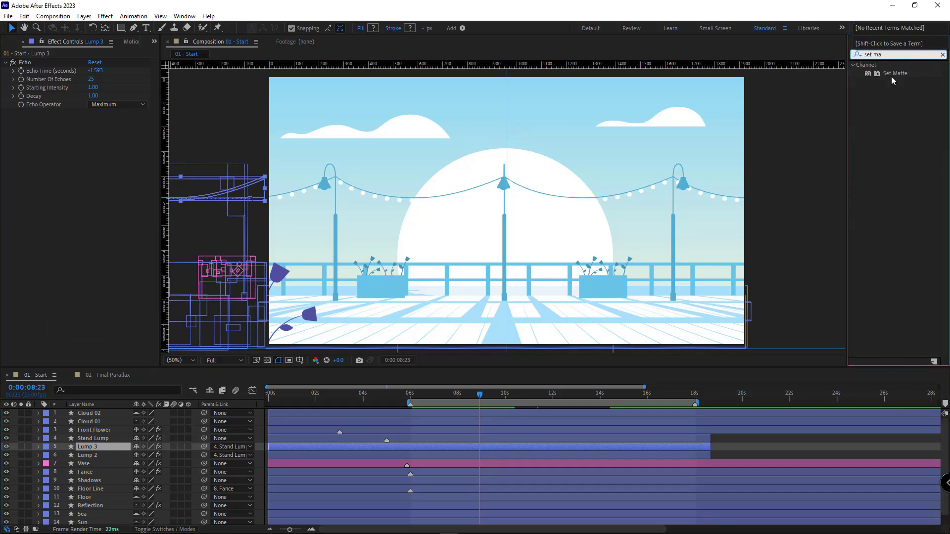
left_click_drag(892, 75, 91, 449)
left_click(91, 449)
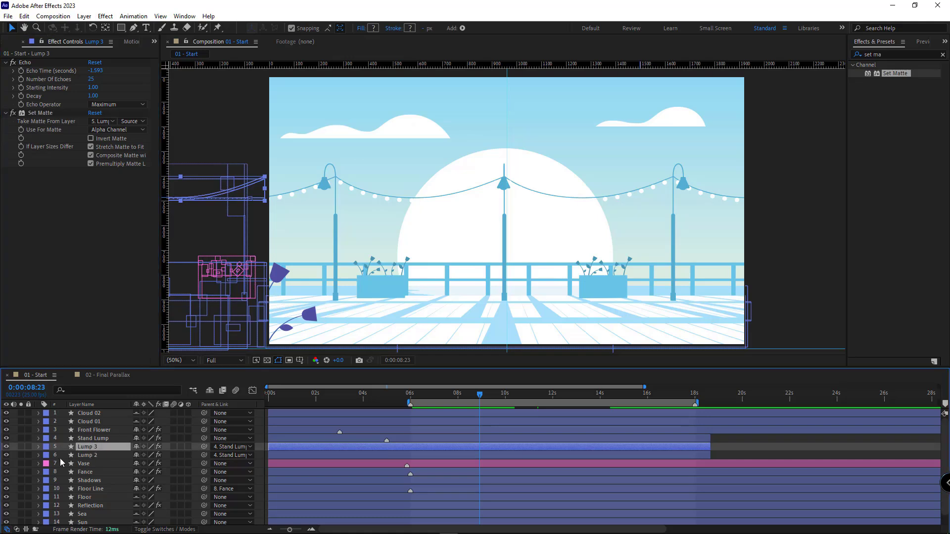
In Lump 3, hide the Line group and set the Lumps stroke to the blue sampled from the vase box.
left_click(39, 447)
left_click(47, 455)
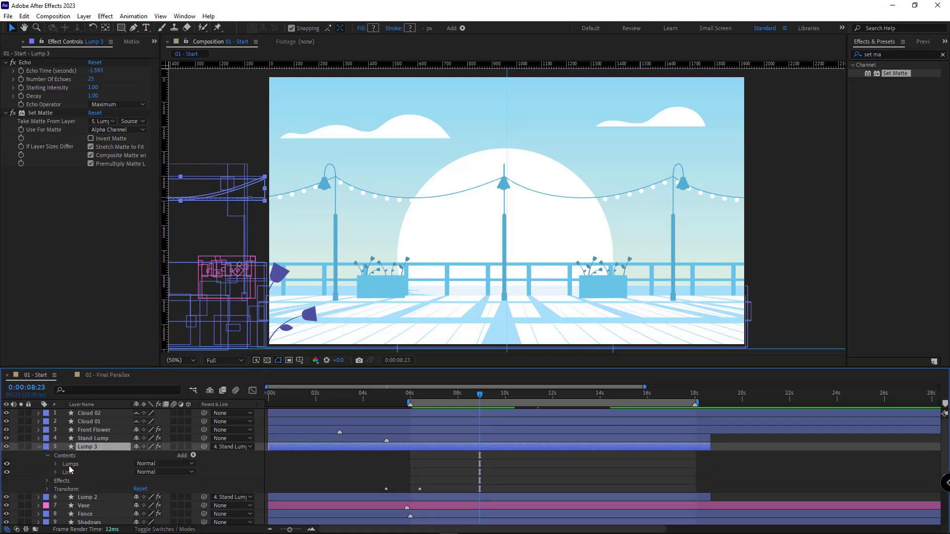
left_click(70, 464)
left_click(6, 472)
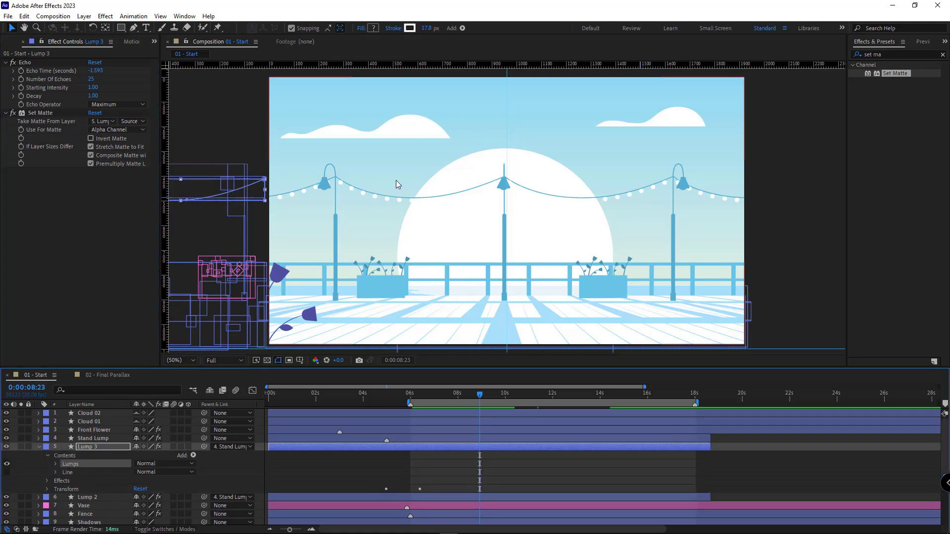
left_click(410, 29)
left_click(338, 405)
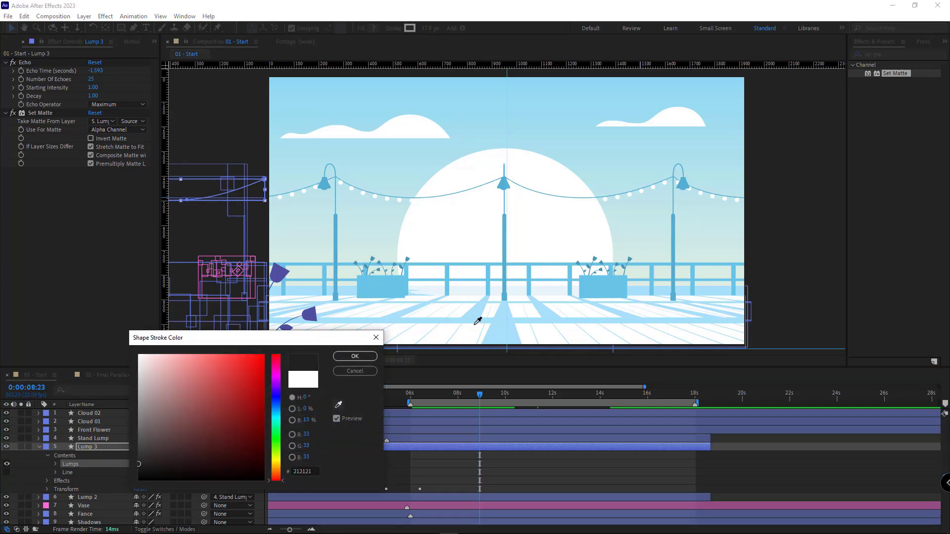
left_click(398, 282)
key("Return")
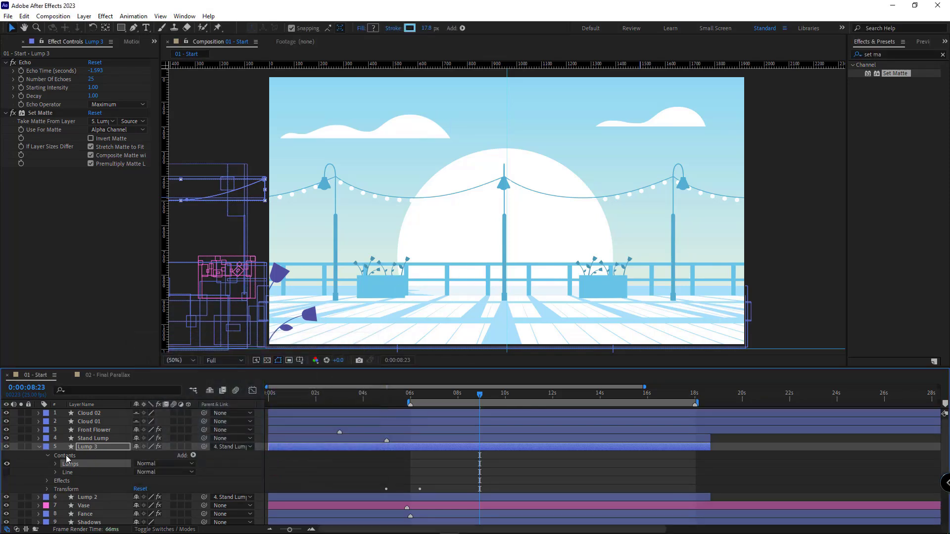
left_click(38, 447)
Set Lump 3's Set Matte to take its matte from the Sun layer, and preview the lights from 0:00:06:00.
left_click(88, 447)
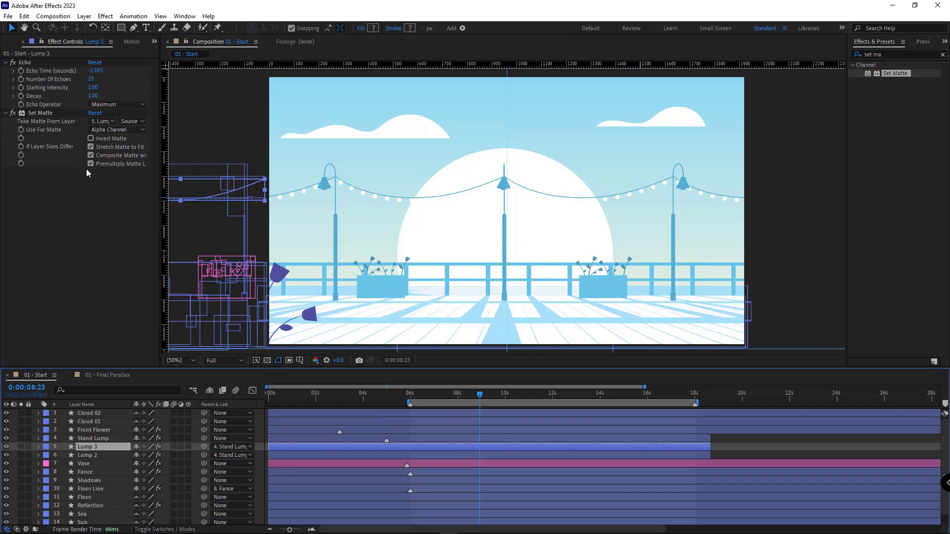
left_click(104, 121)
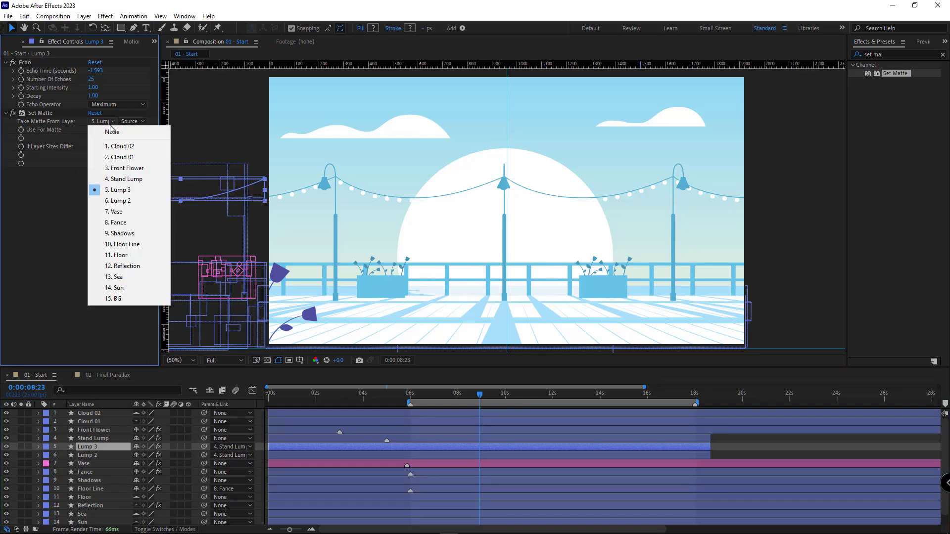
left_click(128, 287)
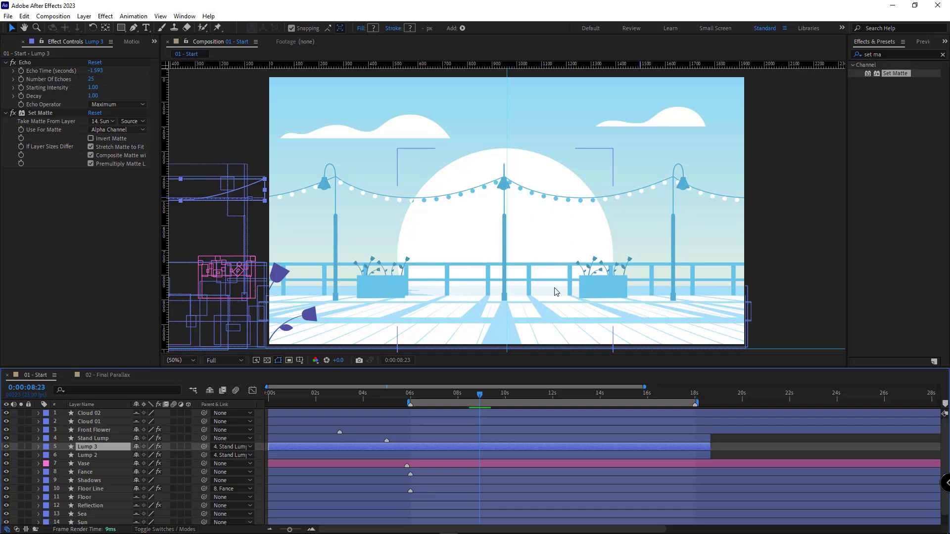
left_click(411, 400)
key("space")
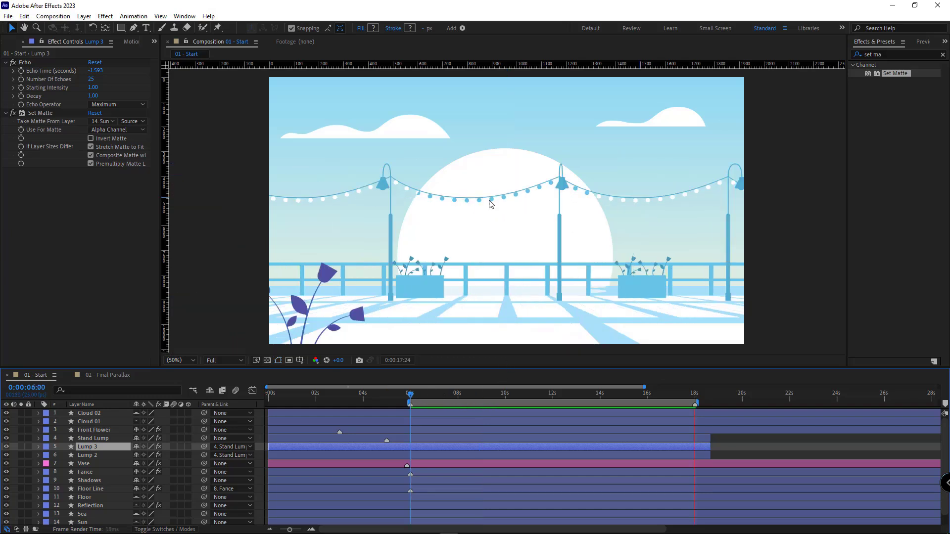